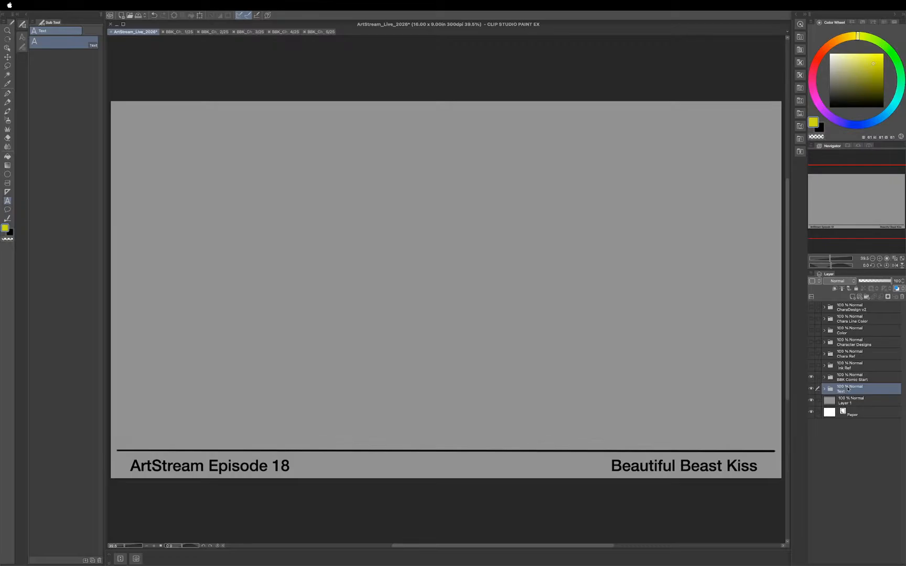
Step: Expand the BBK Comic Start folder and briefly show the CharaDesign v2 group's character sketches before hiding them
click(811, 378)
click(824, 378)
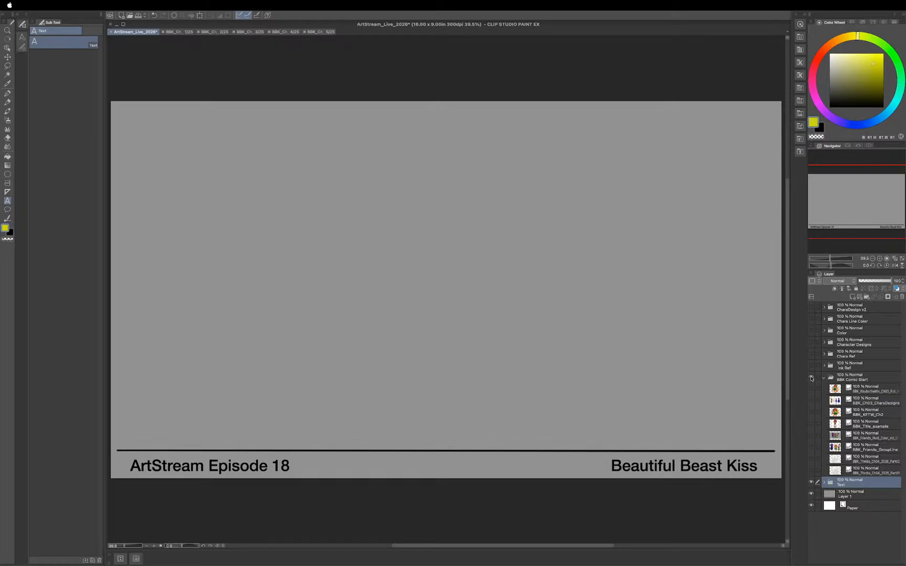
click(811, 308)
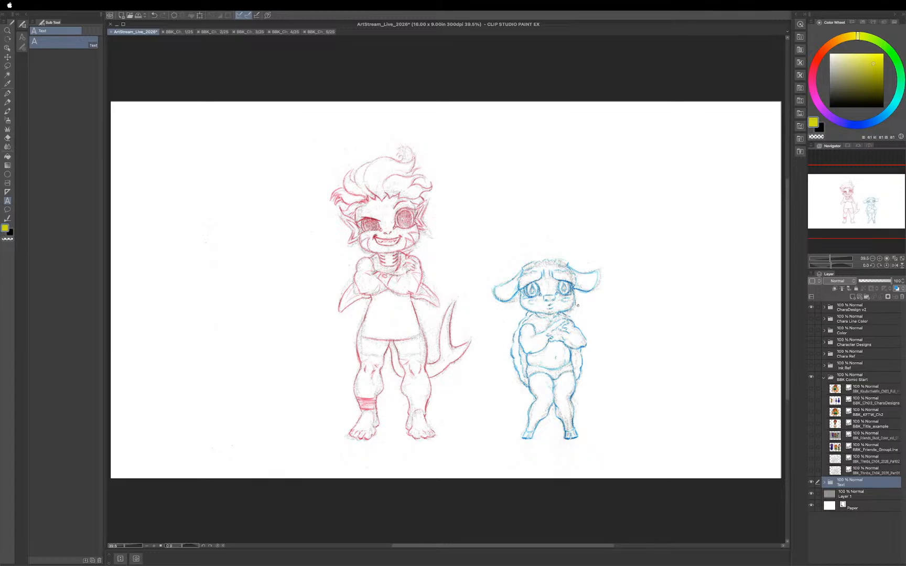
click(812, 309)
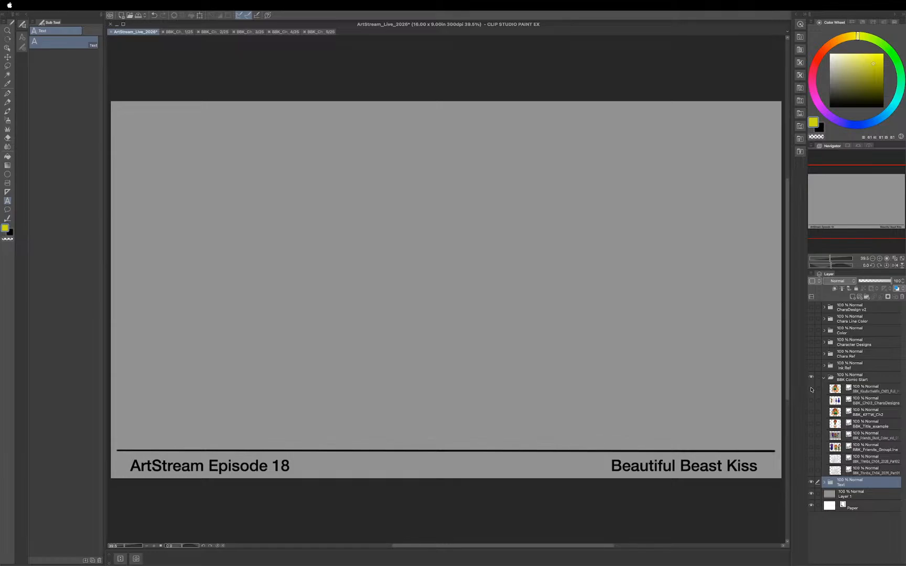
Step: Show the BBK_Friends_GroupLine artwork, widen the side panel area slightly, and hide the artwork after viewing it
click(811, 447)
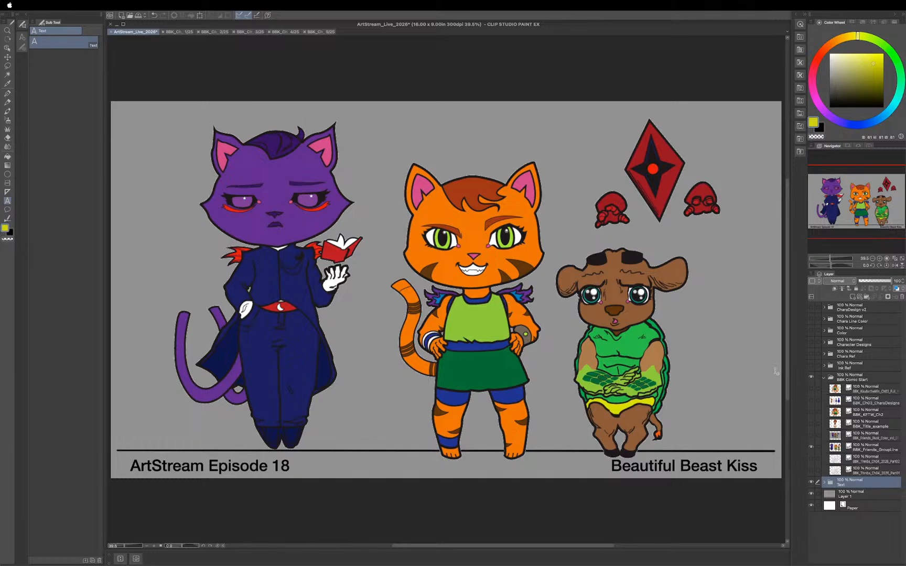
drag(790, 392, 777, 391)
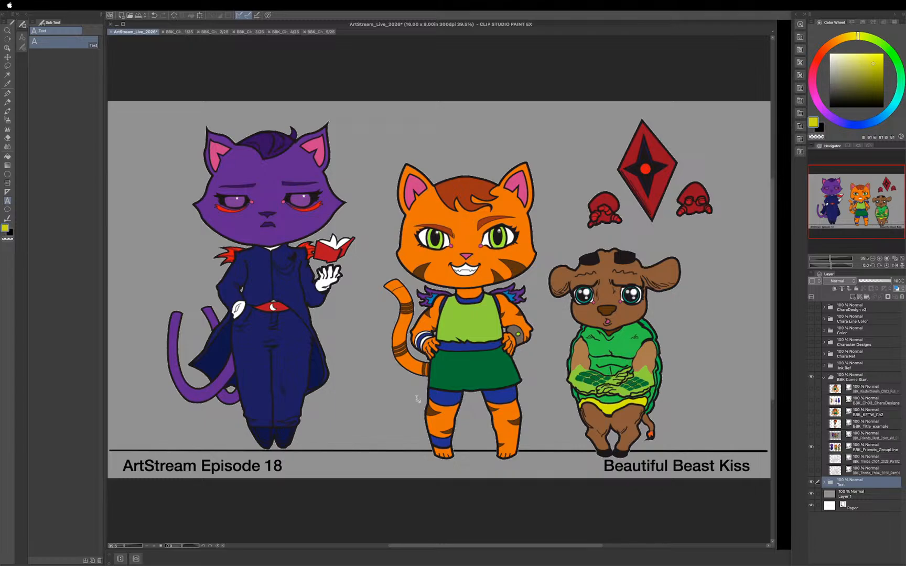
click(811, 448)
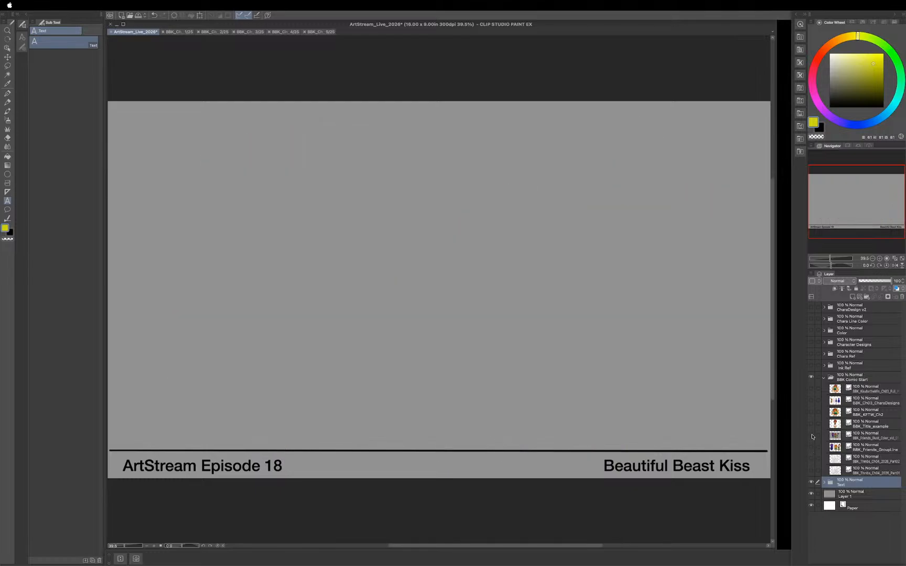
Step: Show the framed colour lineup of the BBK friends and replace it with the BBK_Title_example artwork
click(812, 436)
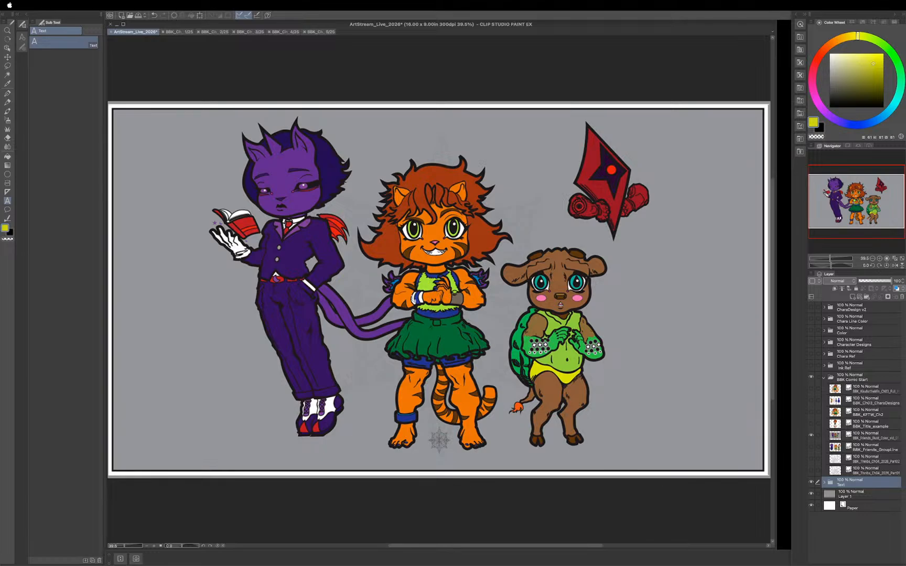
click(810, 424)
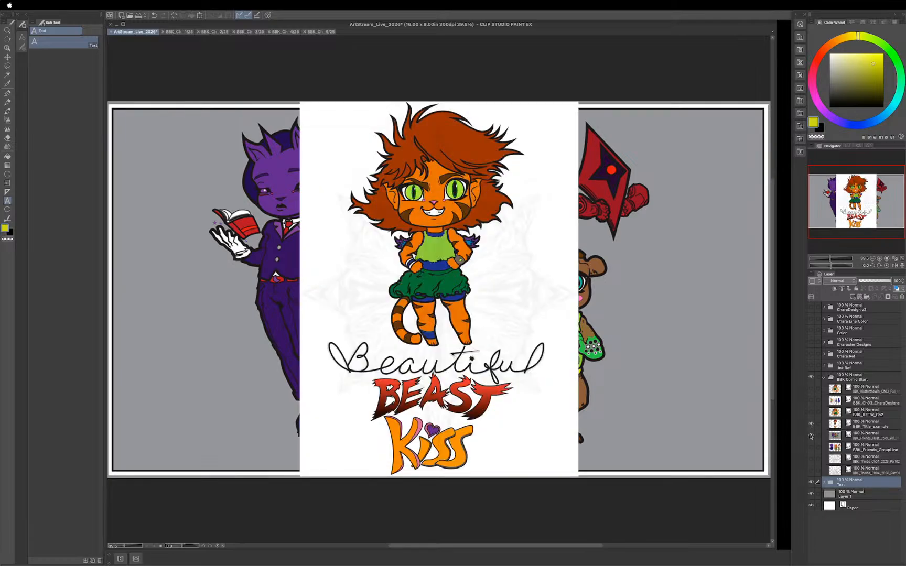
click(811, 435)
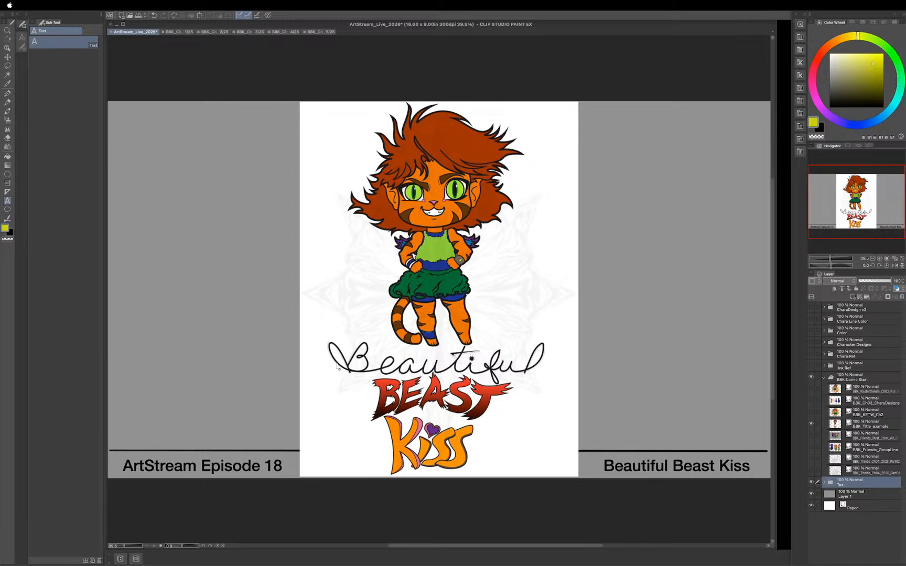
Step: Swap the title example for the BBK_KFTW_Ch2 artwork, view it, and leave it hidden
click(811, 412)
click(811, 424)
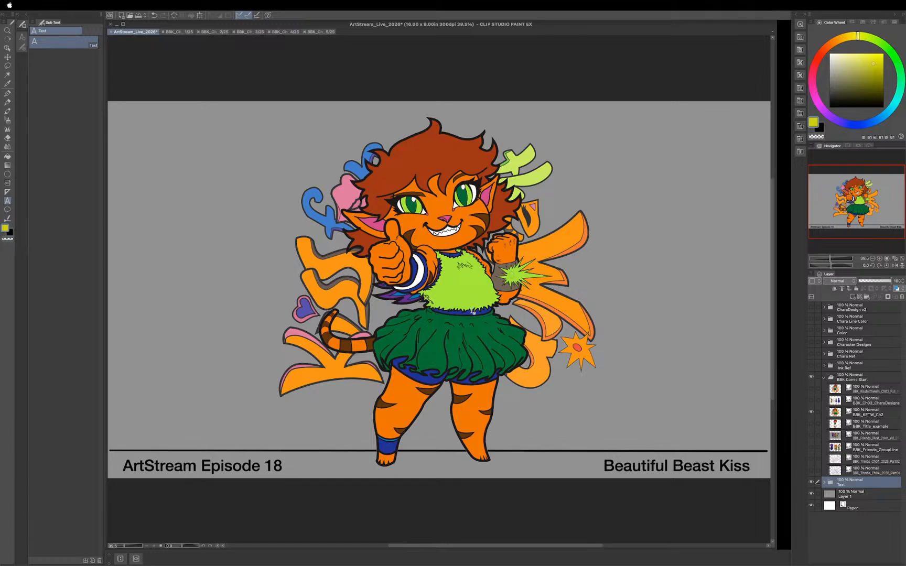
click(811, 412)
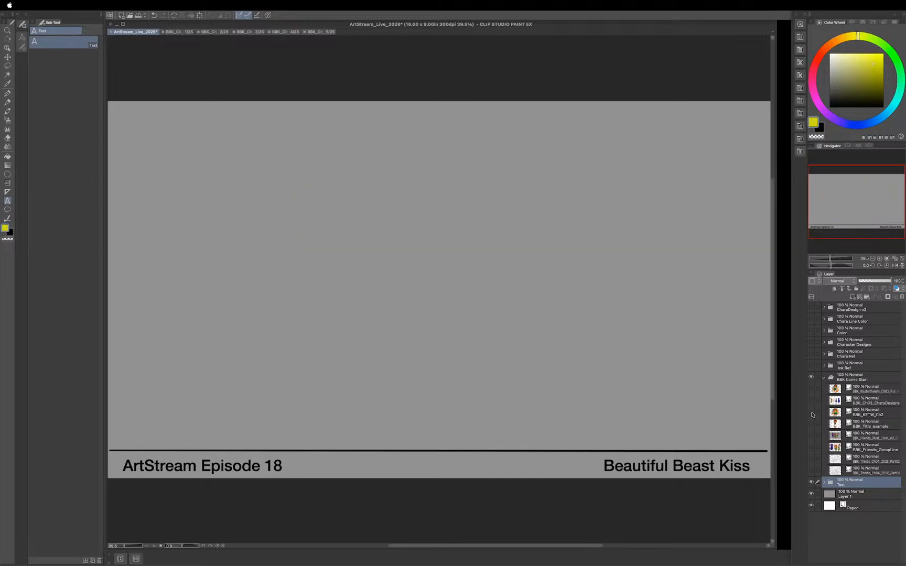
click(811, 412)
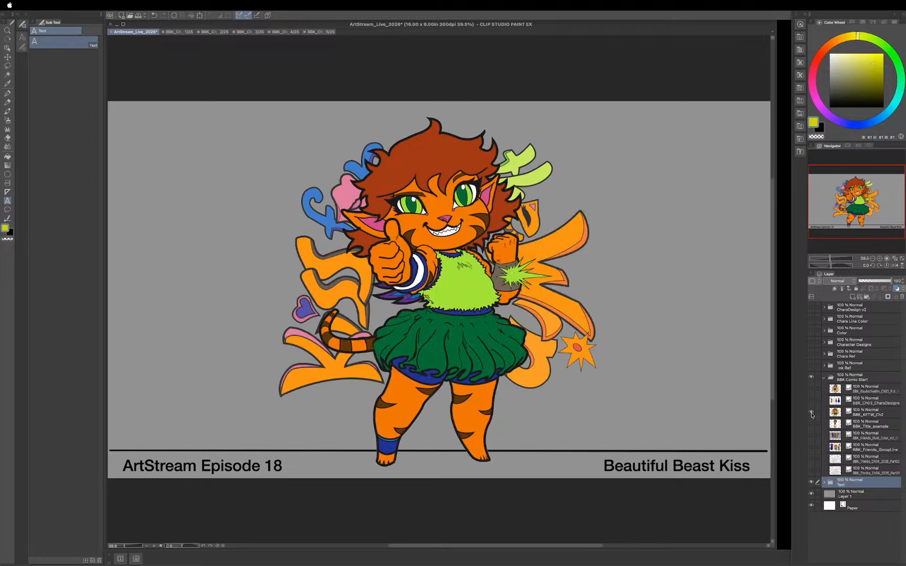
click(811, 413)
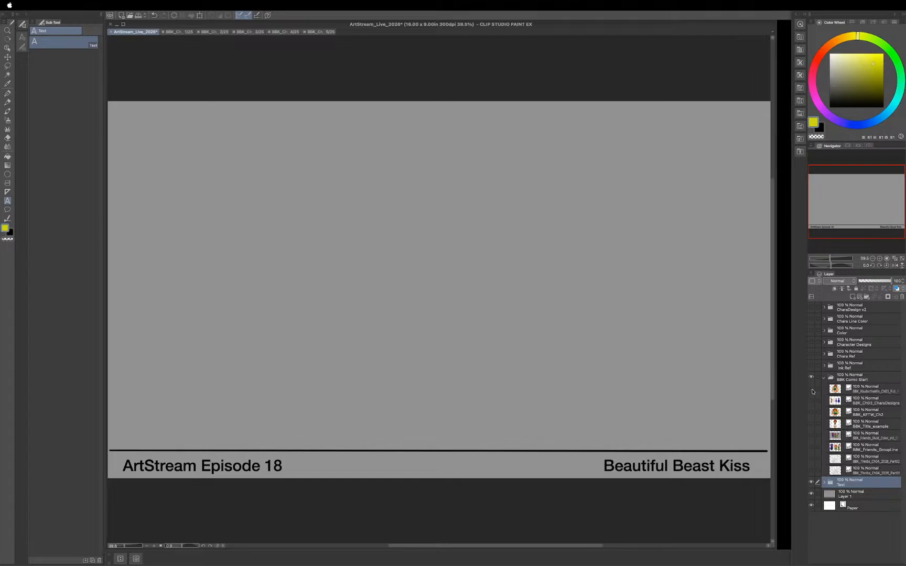
Step: View the full-figure Ch03 tiger artwork and BBK_Ch03_CharaDesigns one at a time, hide both, and collapse the BBK Comic Start folder
click(810, 388)
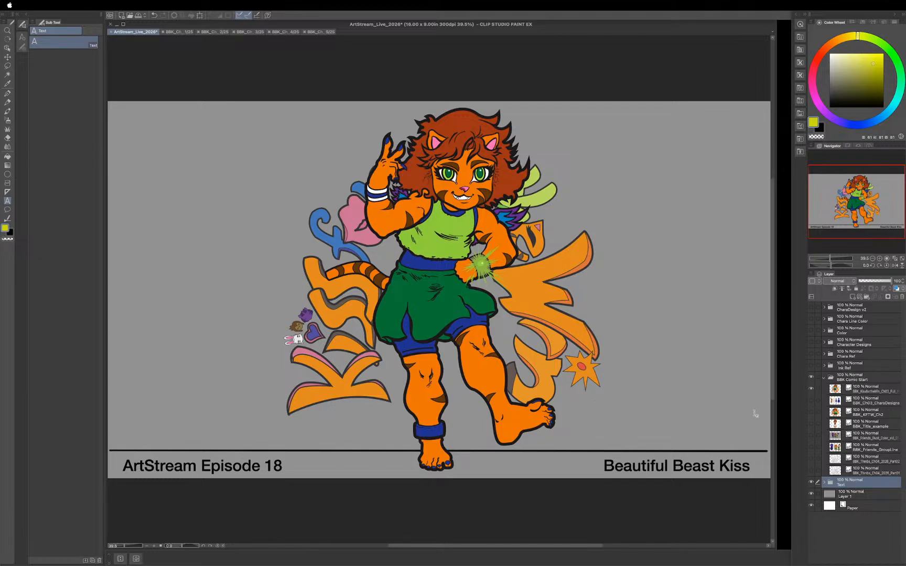
click(811, 388)
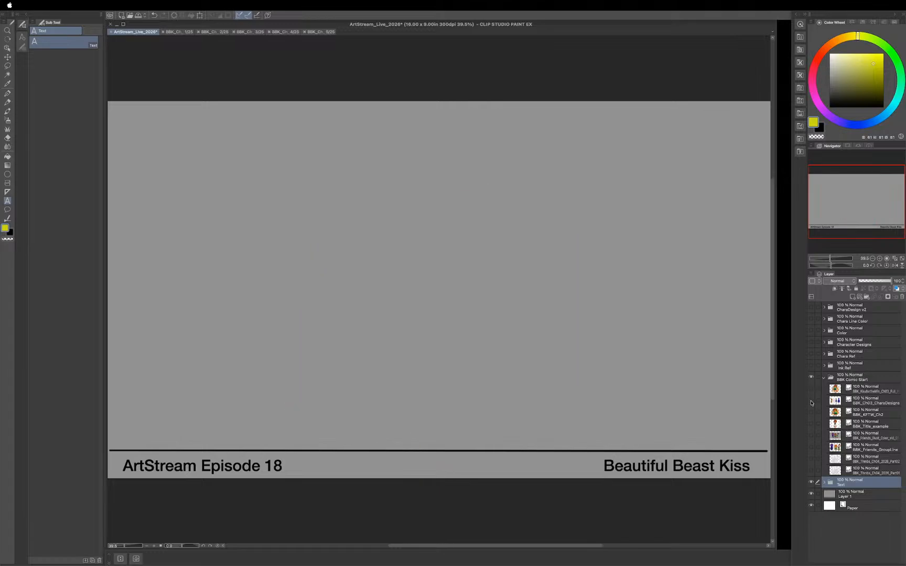
click(811, 401)
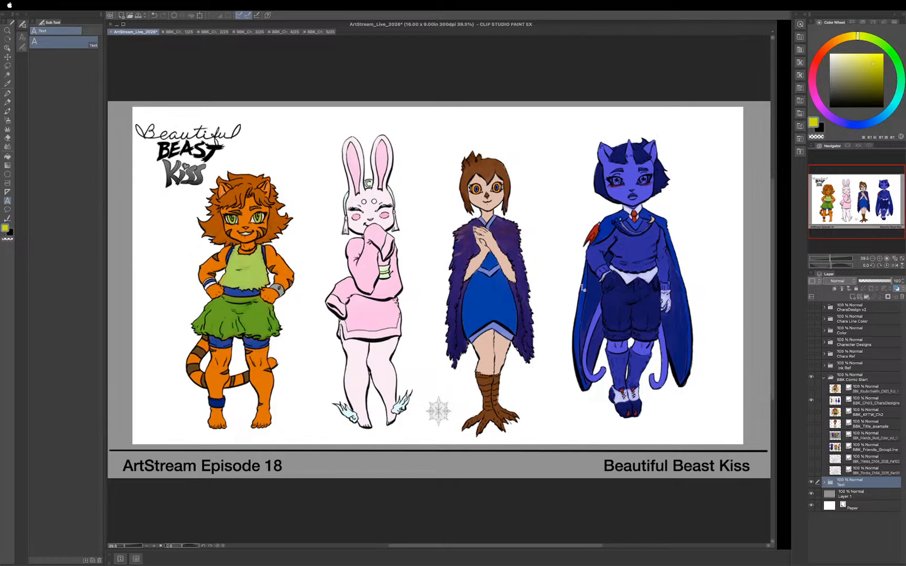
click(810, 400)
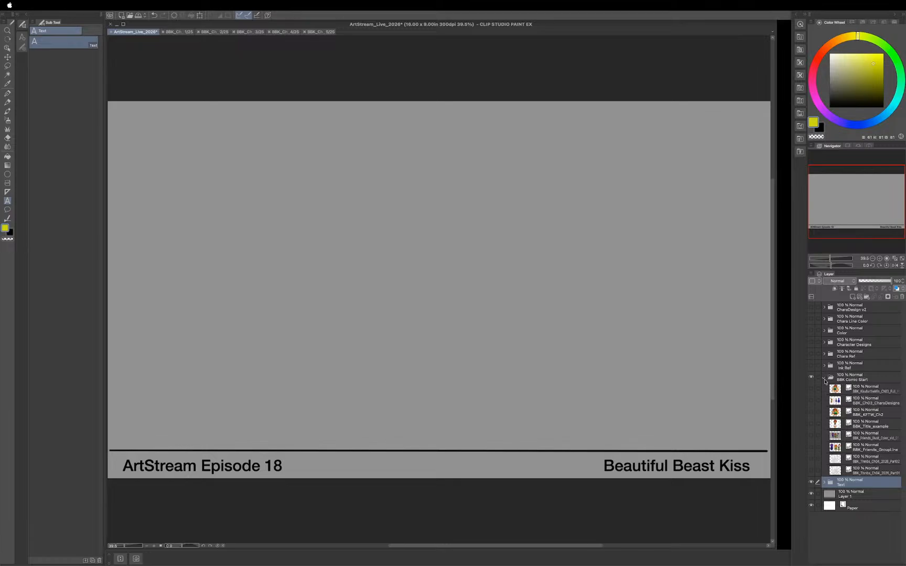
click(823, 378)
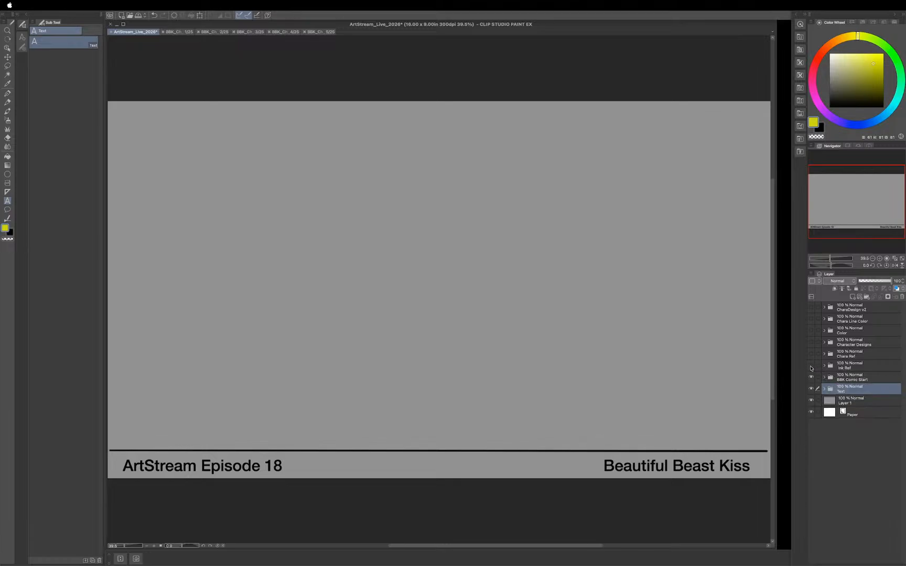
Step: View the Ink Ref and Chara Ref reference groups one at a time, hiding each after viewing
click(811, 367)
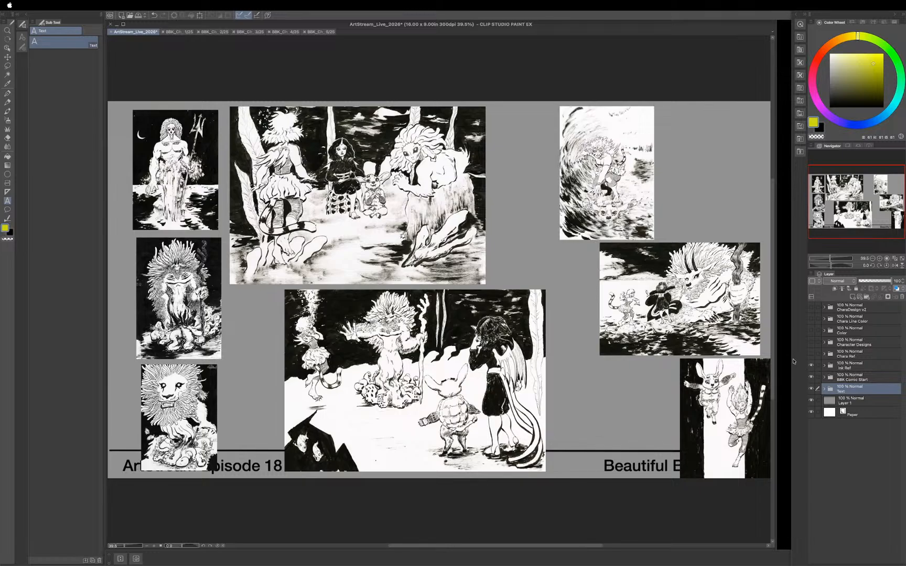
click(811, 365)
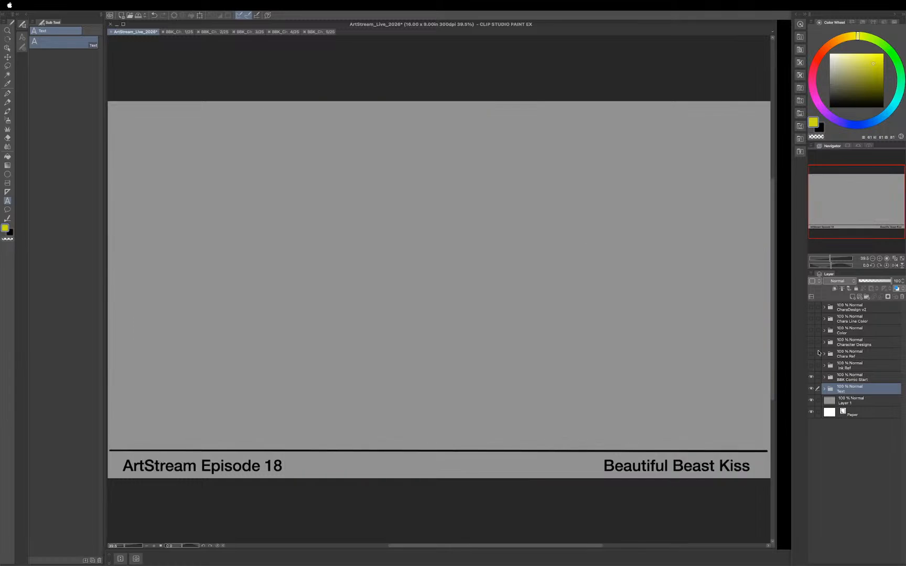
click(811, 354)
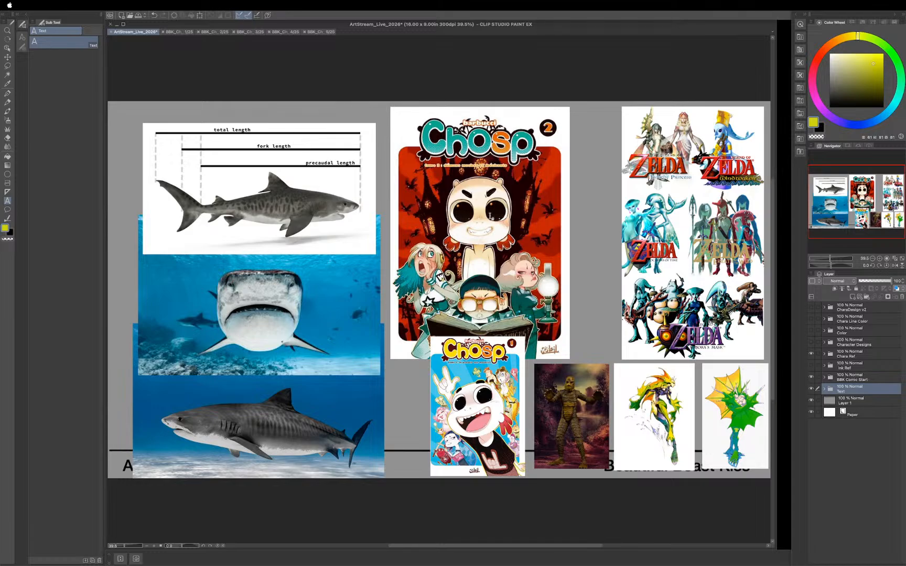
click(811, 356)
Step: Show and expand the Character Designs folder, and make its All Chara sketch layer visible
click(811, 344)
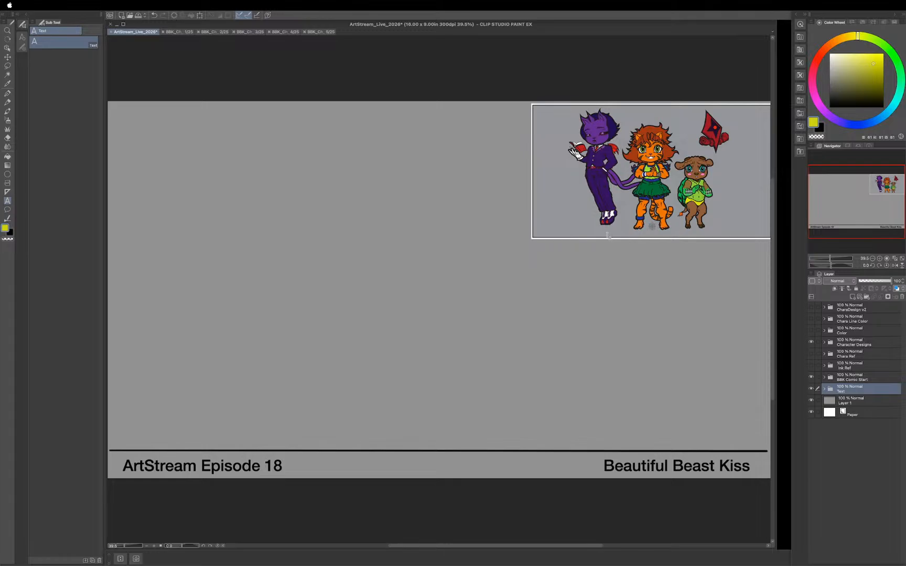
click(823, 343)
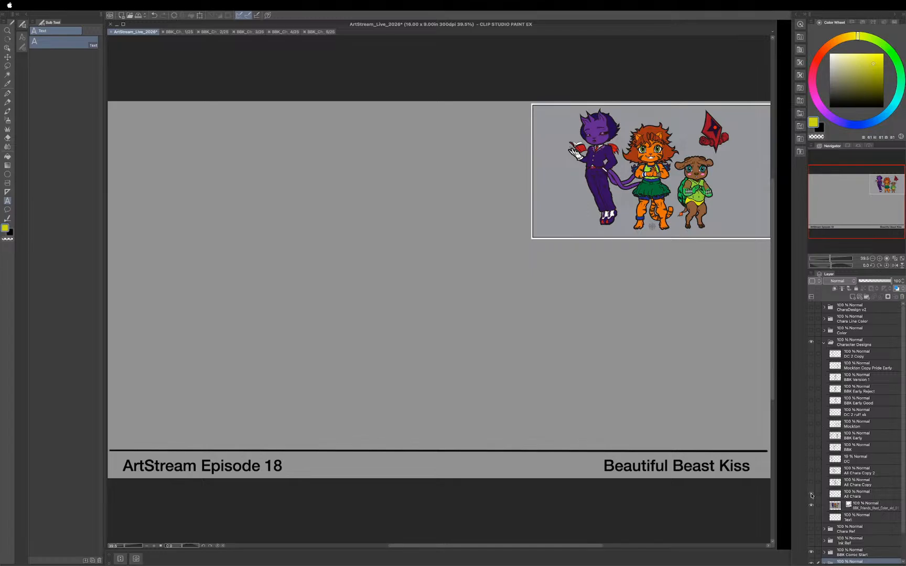
click(810, 494)
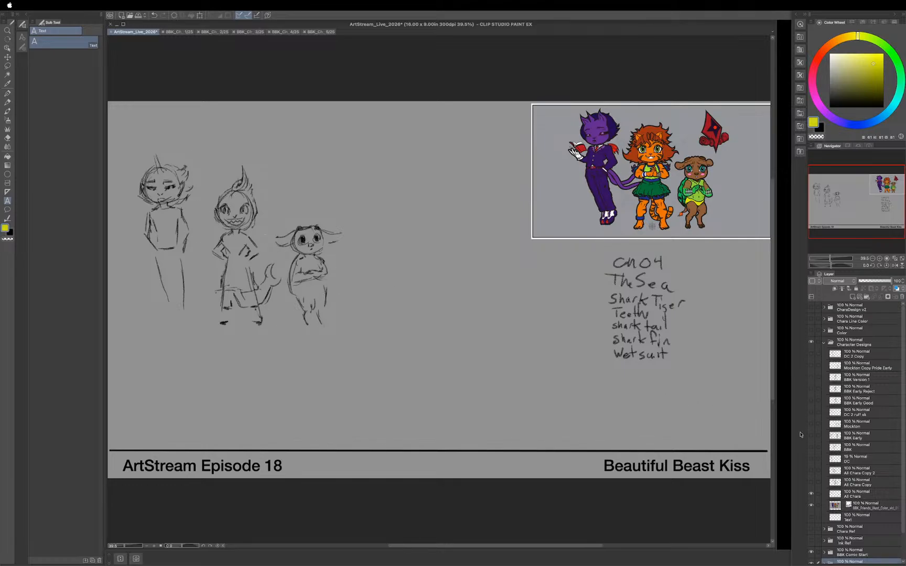
Step: Step from the All Chara sketch to All Chara Copy and on to All Chara Copy 2, hiding each previous version
click(811, 483)
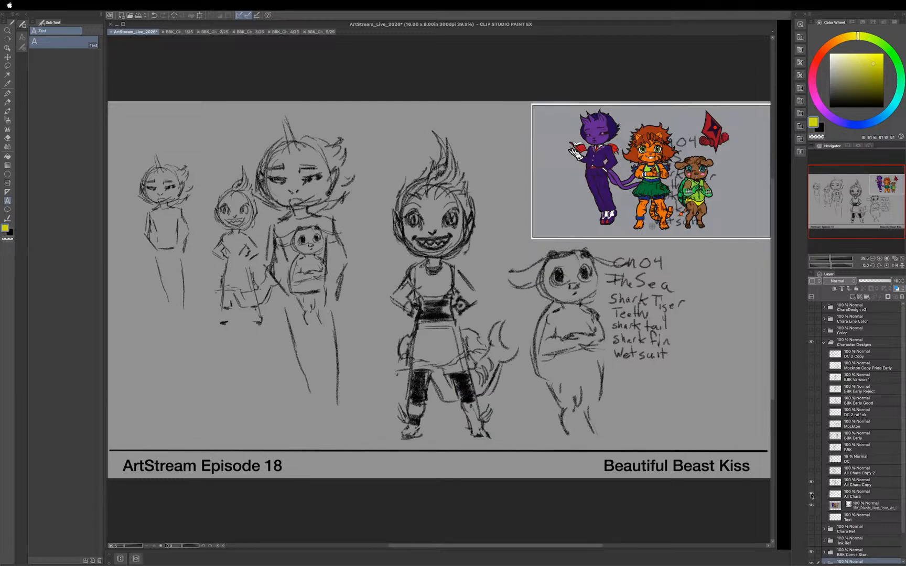
click(811, 494)
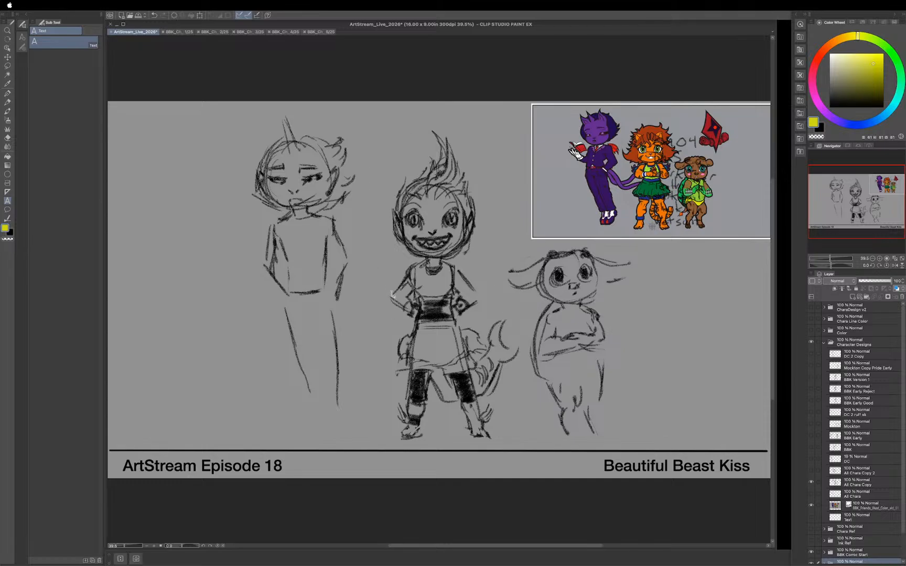
click(810, 471)
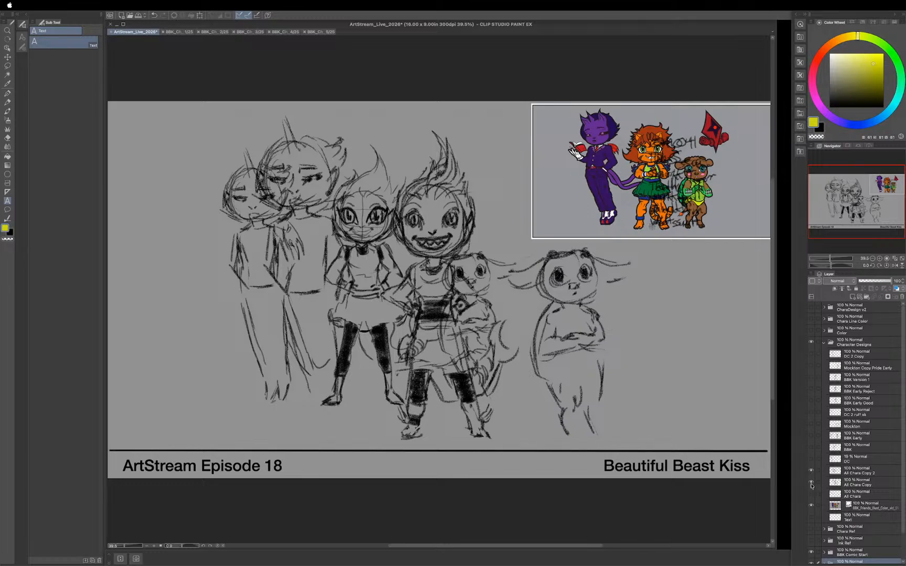
click(811, 483)
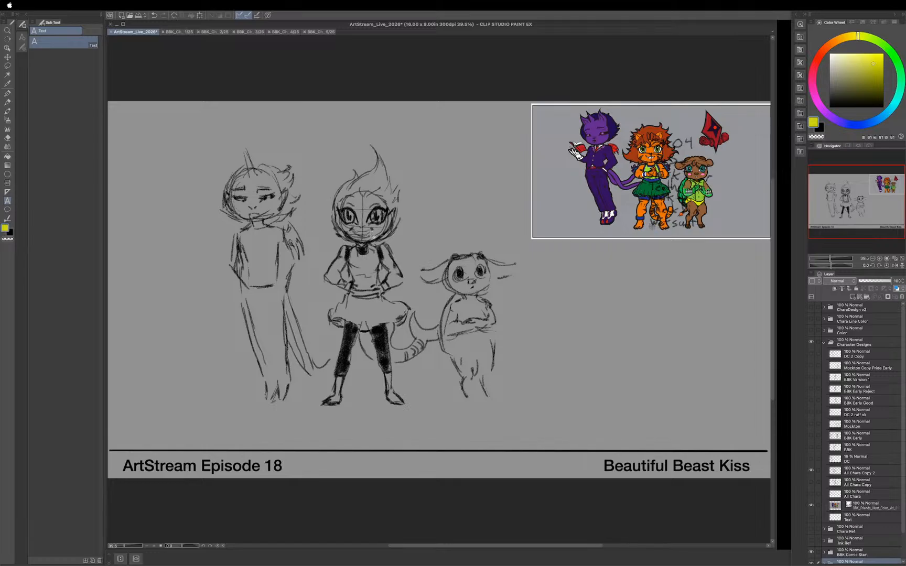
Step: Replace the All Chara Copy 2 sketch with the DC, BBK and BBK Early sketch layers
click(810, 459)
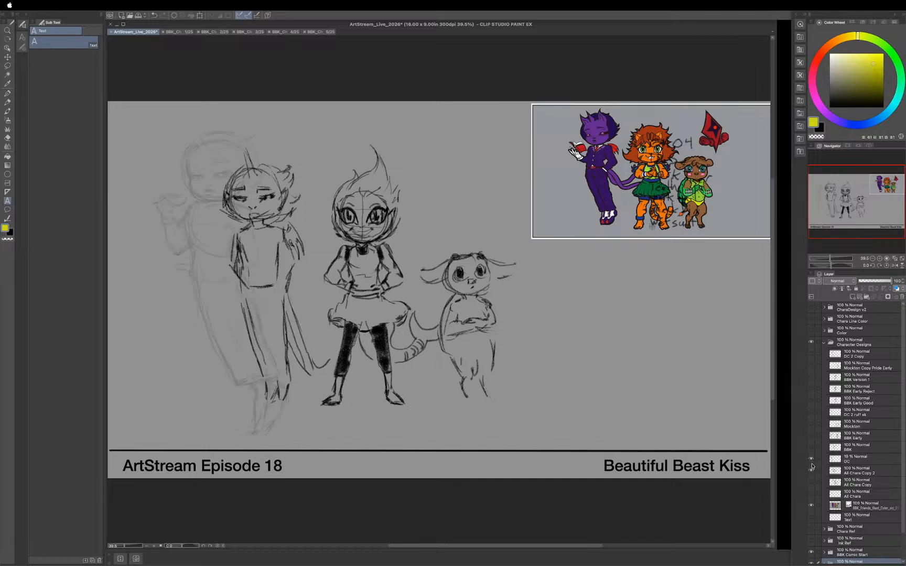
click(811, 471)
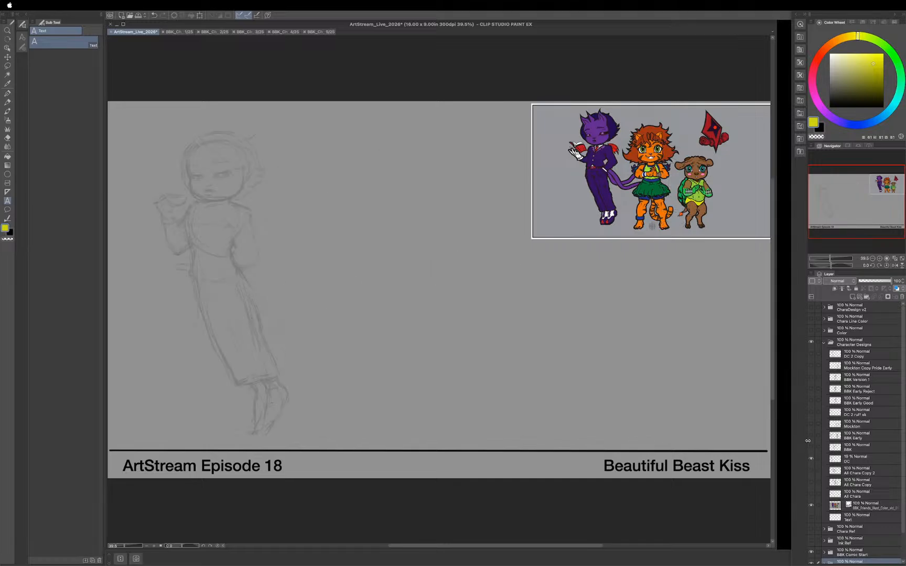
click(811, 448)
click(811, 437)
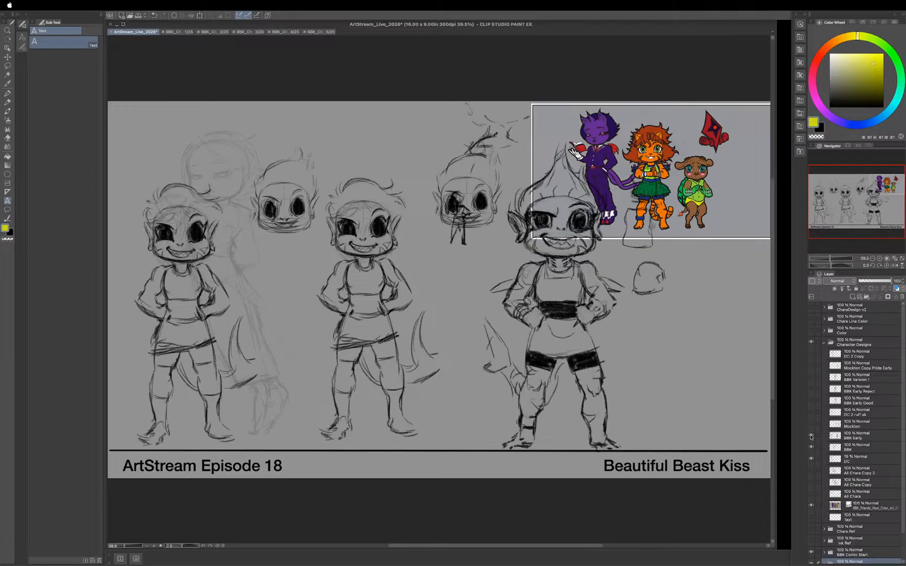
Step: Compare the sketches with BBK Early off and on, and hide the DC and BBK layers to isolate BBK Early
click(811, 438)
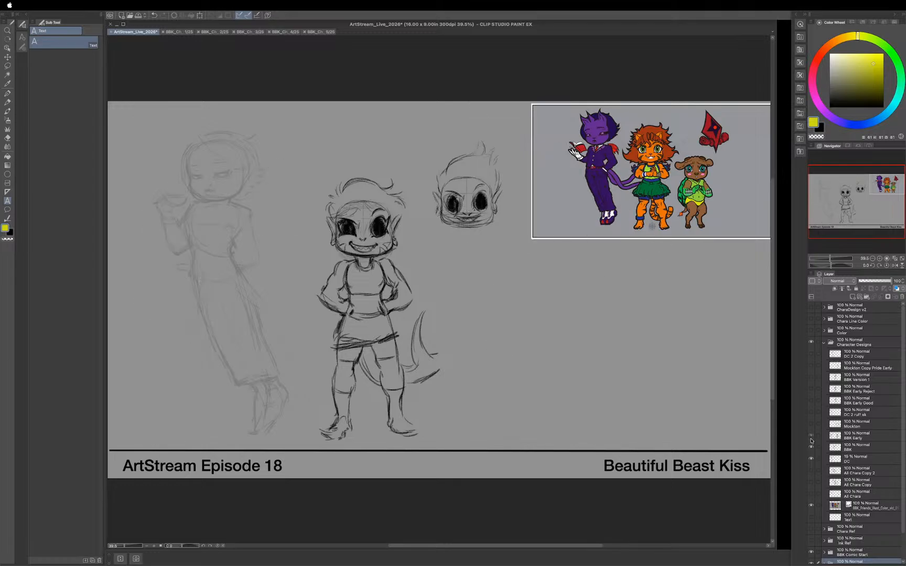
click(811, 437)
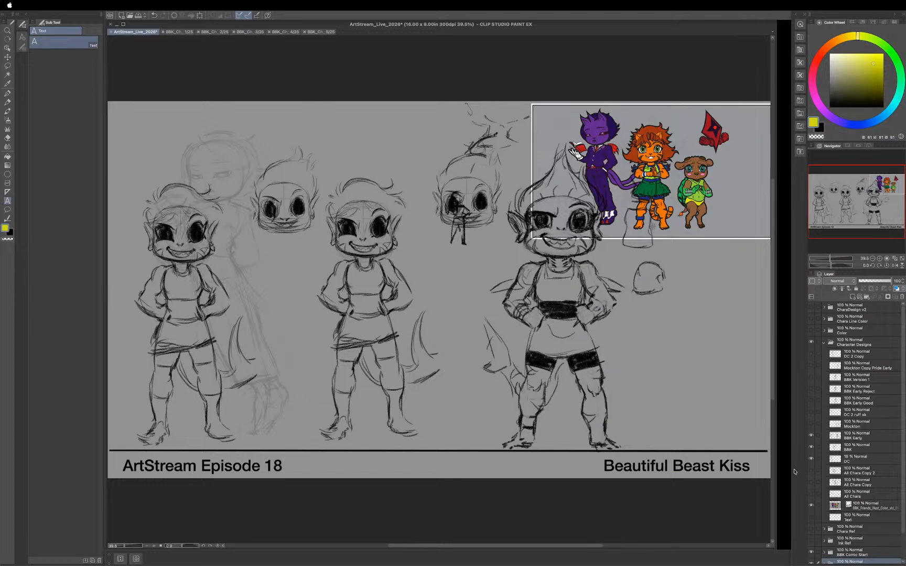
click(811, 460)
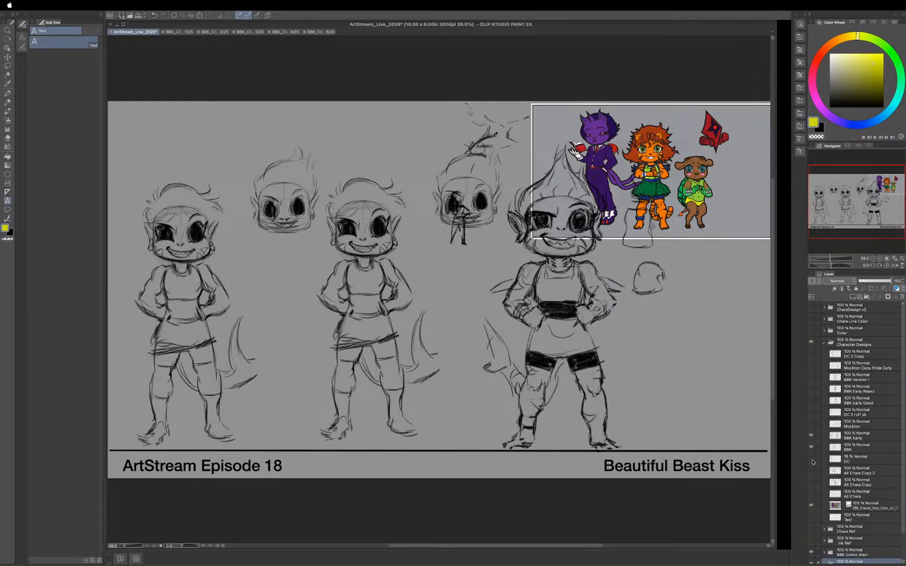
click(810, 450)
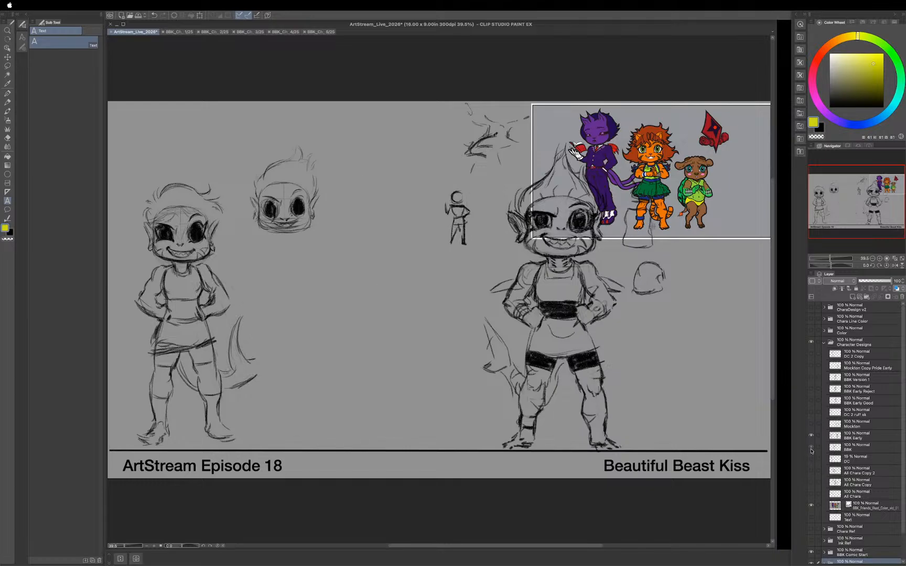
Step: Show the BBK sketch beside BBK Early, and hide both layers
click(810, 449)
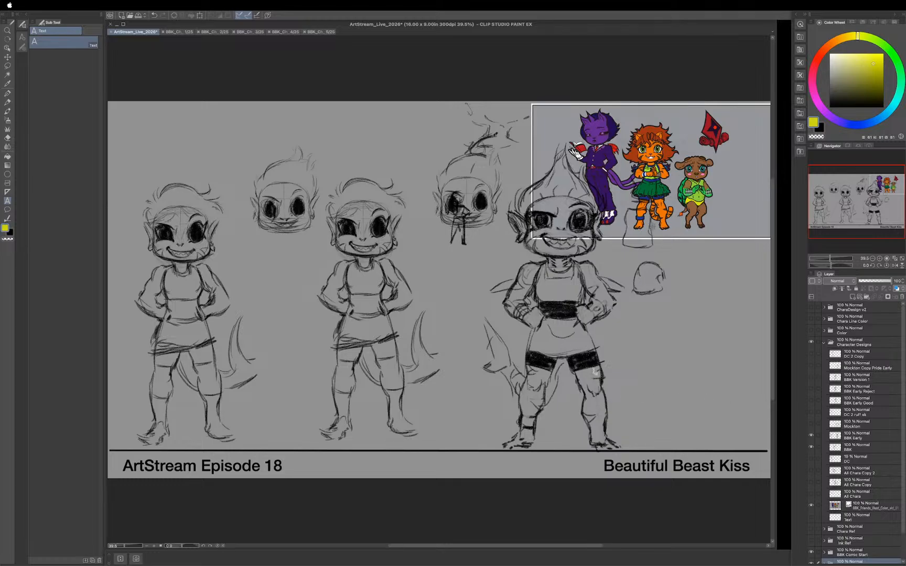
click(811, 436)
click(810, 447)
Step: Show the Mockton, DC 2 ruff sk and BBK Early Good sketches, and hide the first two to isolate BBK Early Good
click(810, 424)
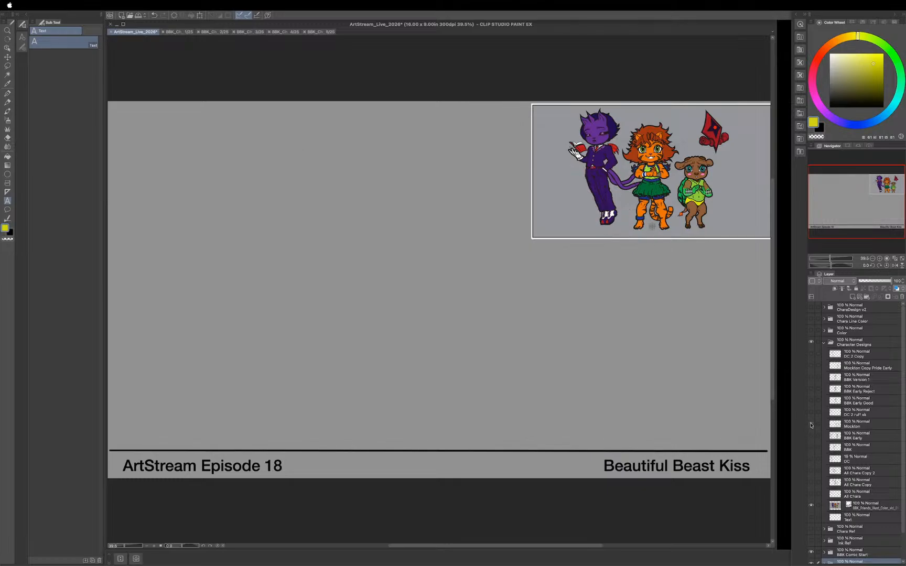
click(811, 424)
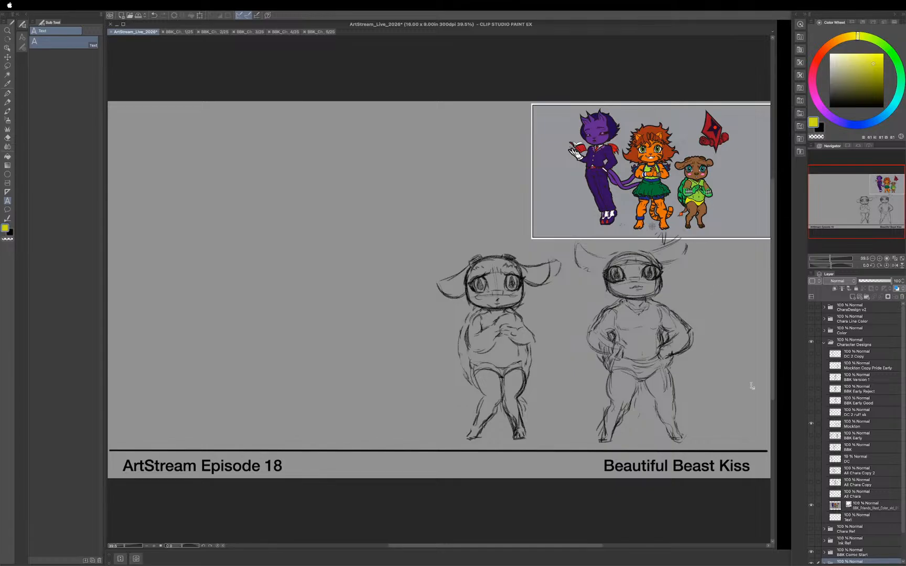
click(811, 412)
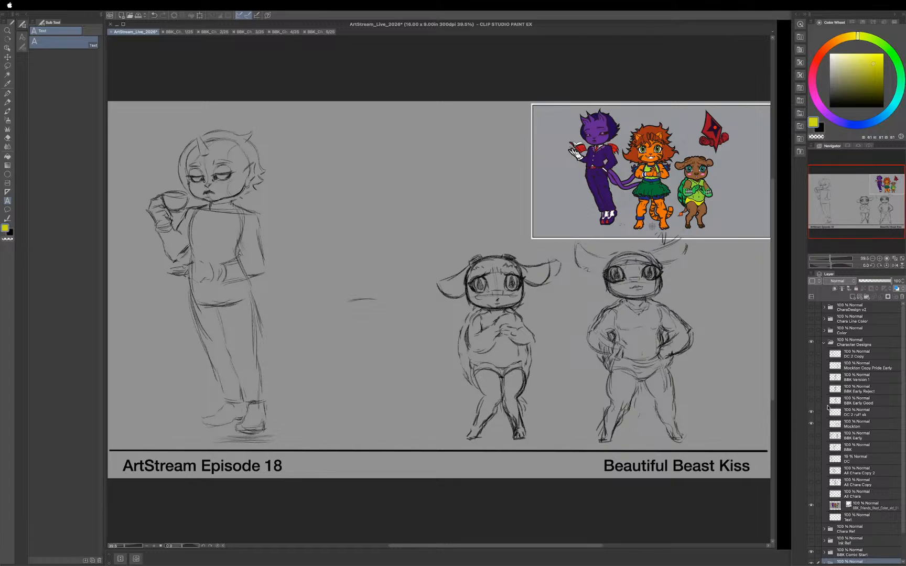
click(811, 401)
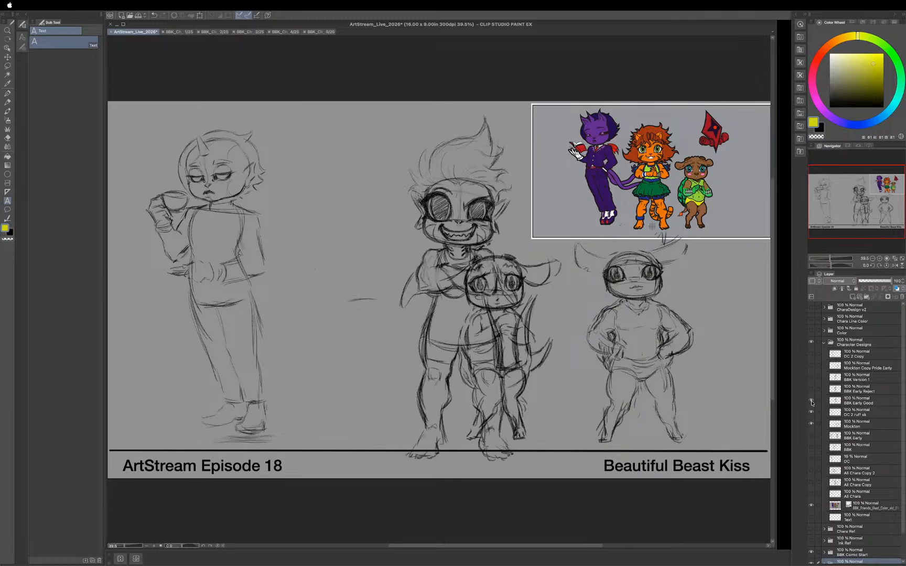
click(811, 424)
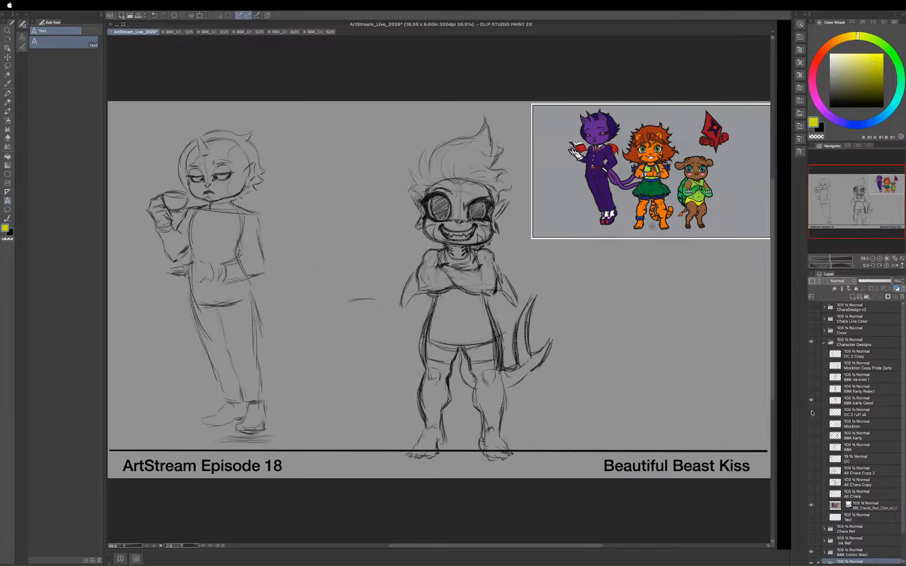
click(811, 412)
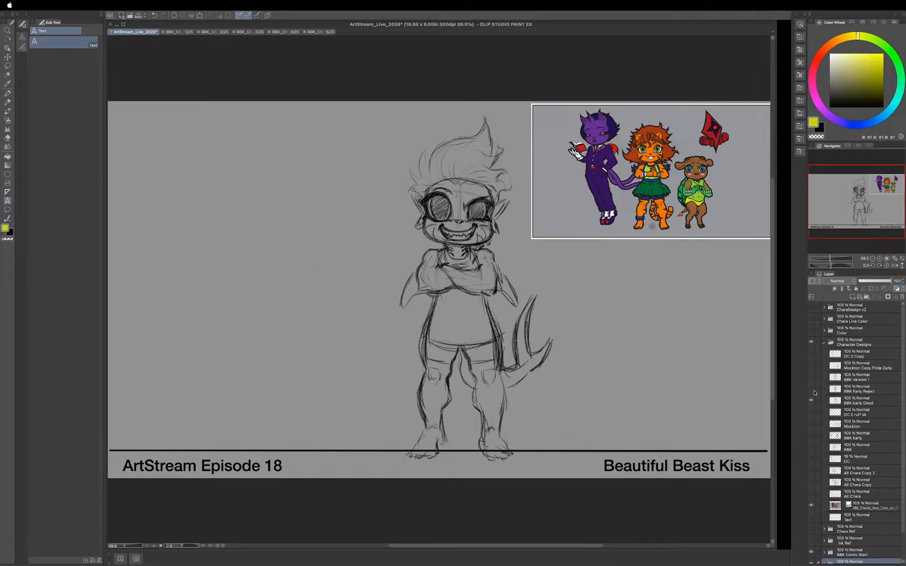
Step: Compare the BBK Early Reject sketch with BBK Early Good by toggling both layers, leaving only BBK Early Good displayed
click(811, 390)
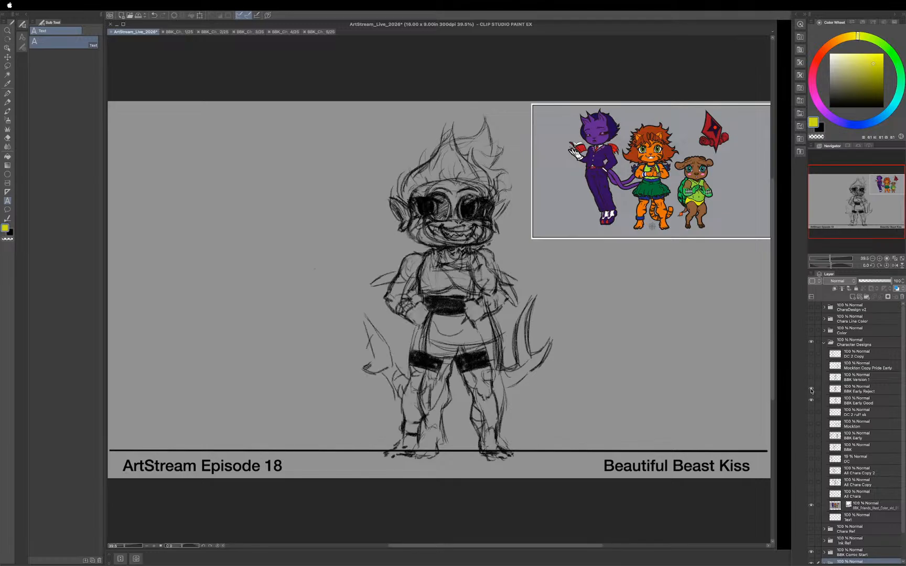
click(811, 390)
click(811, 390)
click(811, 401)
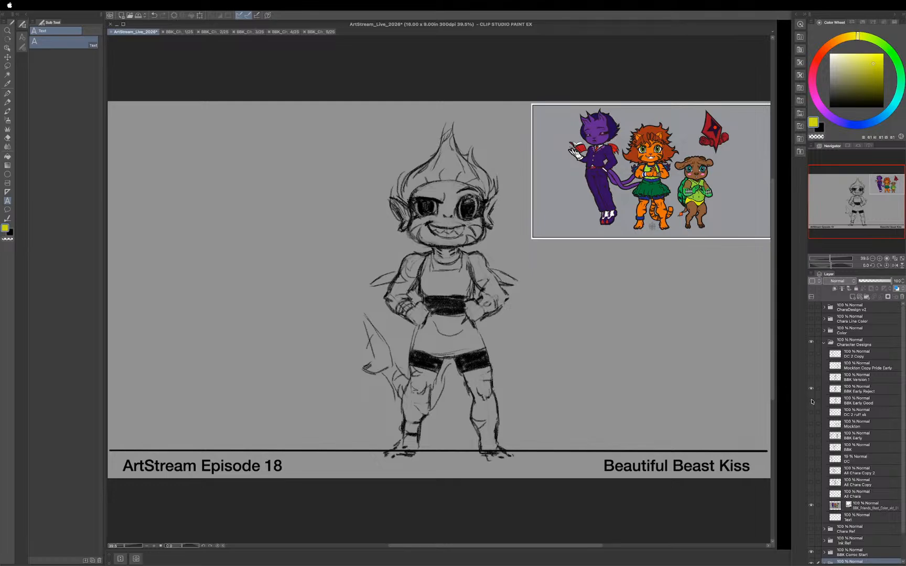
click(811, 401)
click(810, 390)
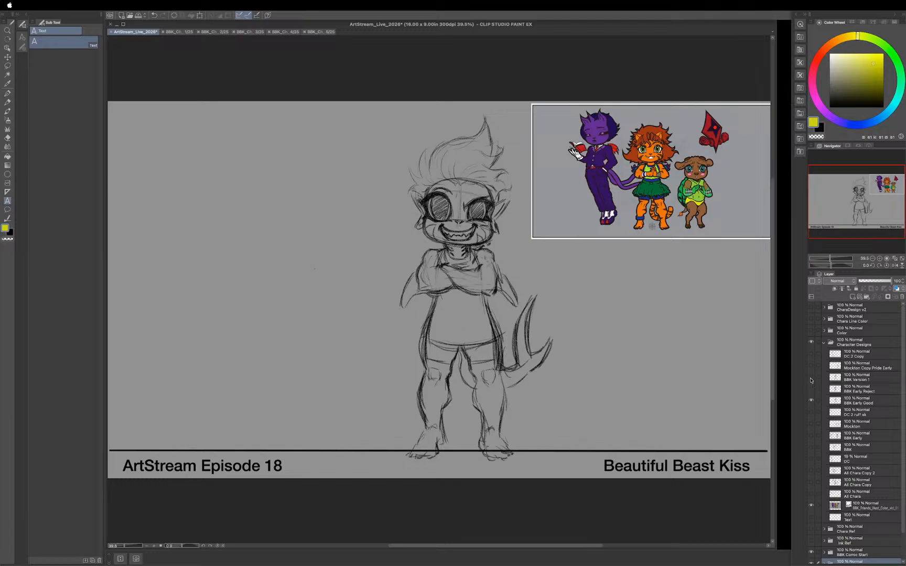
Step: Switch the displayed sketch from BBK Early Good to BBK Version 1, on to BBK Early Reject, and back to BBK Early Good
click(810, 379)
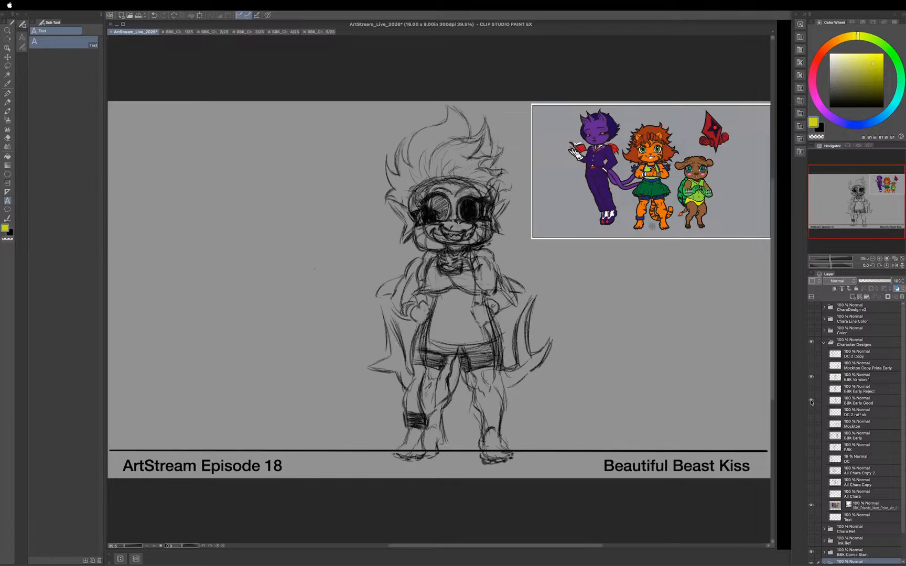
click(811, 401)
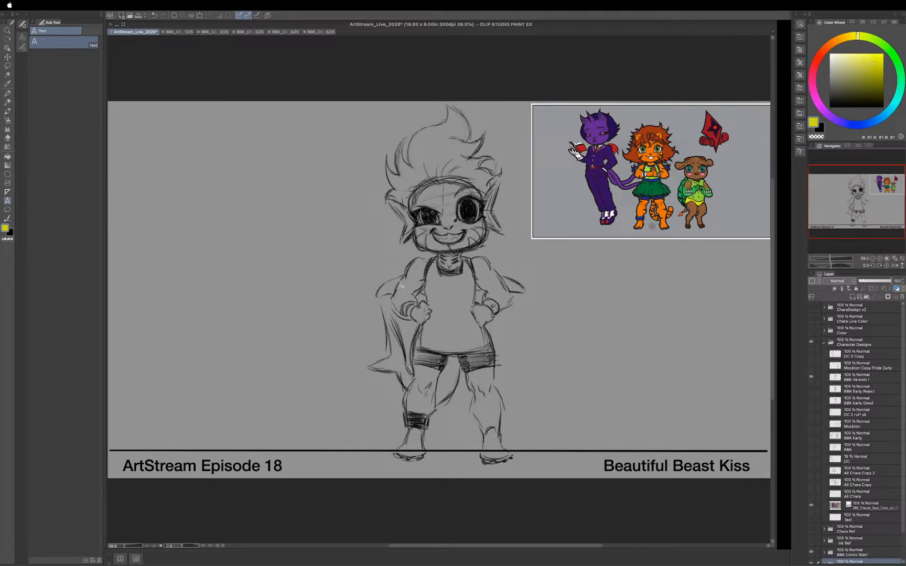
click(811, 378)
click(811, 390)
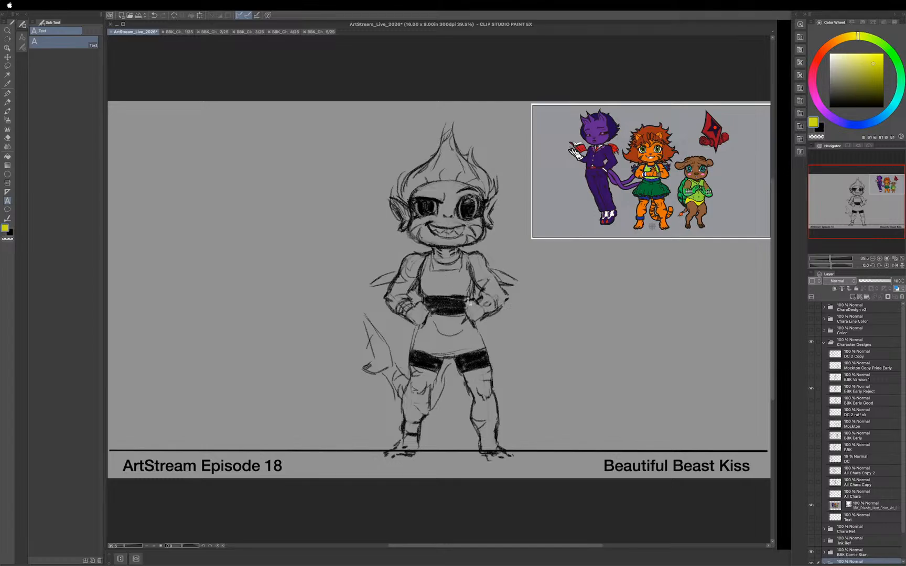
click(811, 401)
click(811, 389)
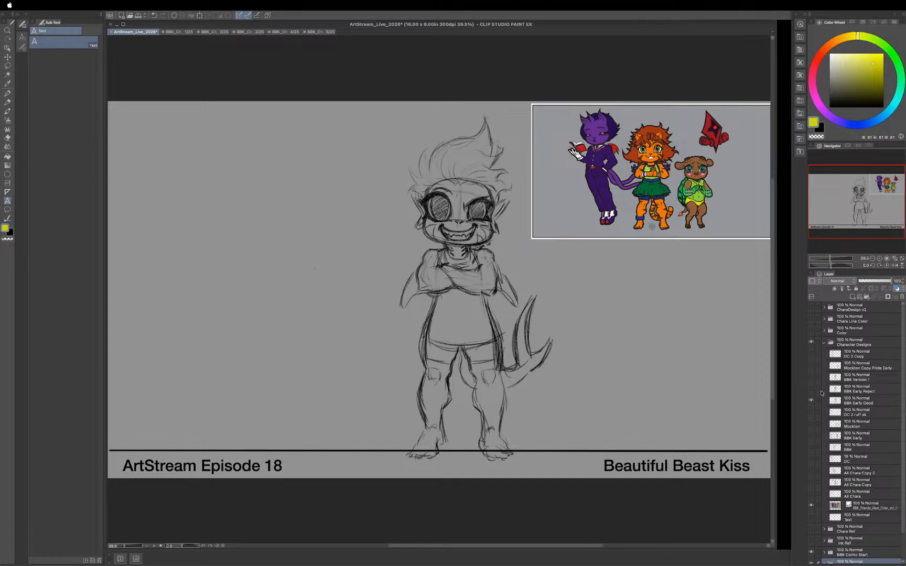
Step: Replace BBK Early Good with BBK Version 1, and show the Mockton Copy Pride Early and DC 2 Copy sketches beside it
click(811, 378)
click(811, 401)
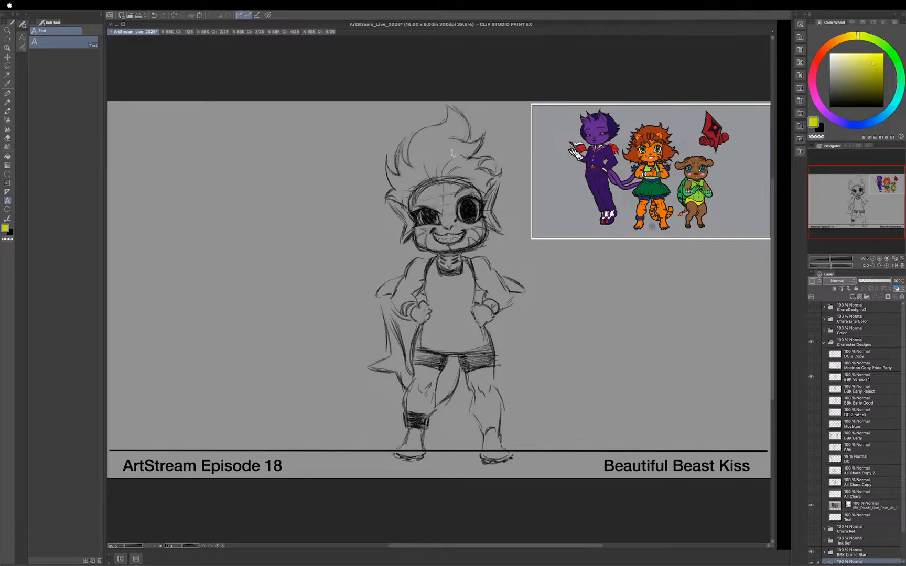
click(811, 366)
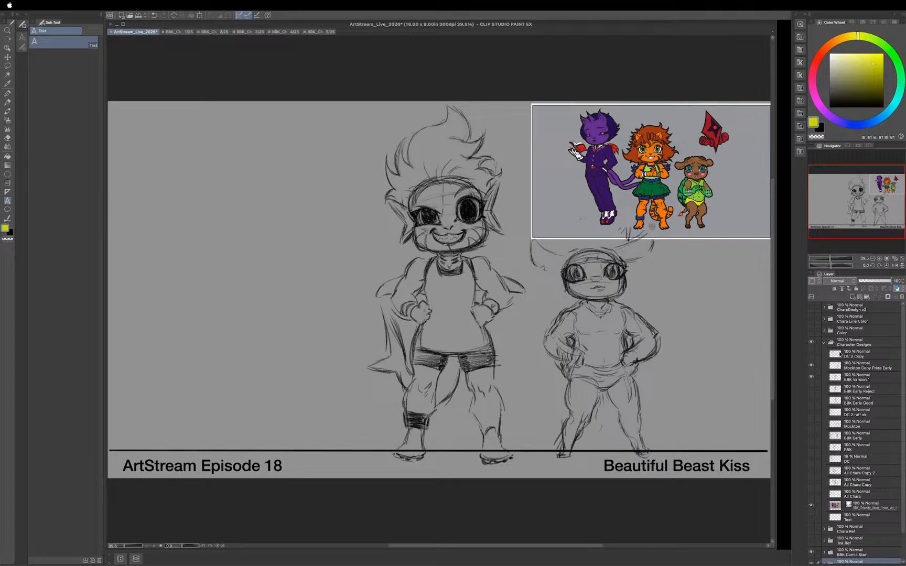
click(811, 355)
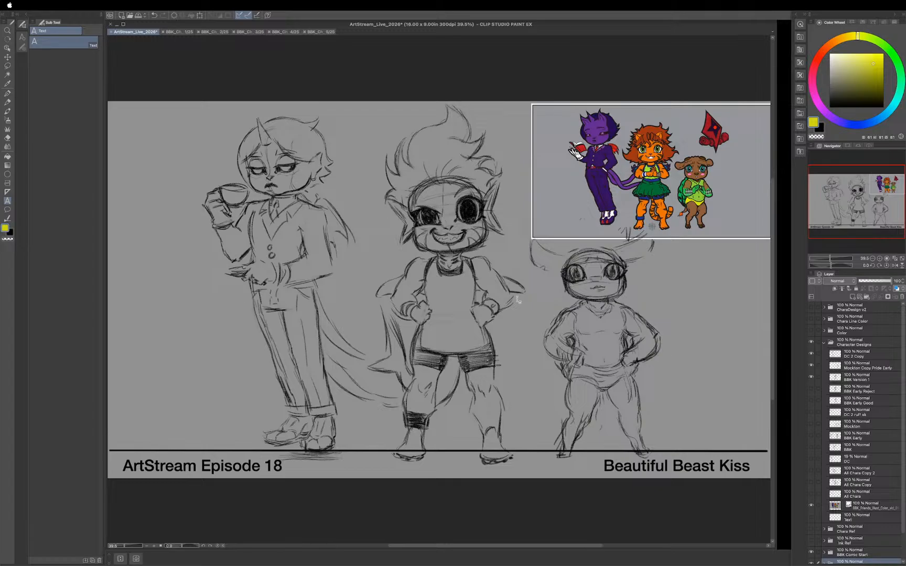
Step: Show the Color and Chara Line Color folders, and collapse and hide the Character Designs folder
click(811, 331)
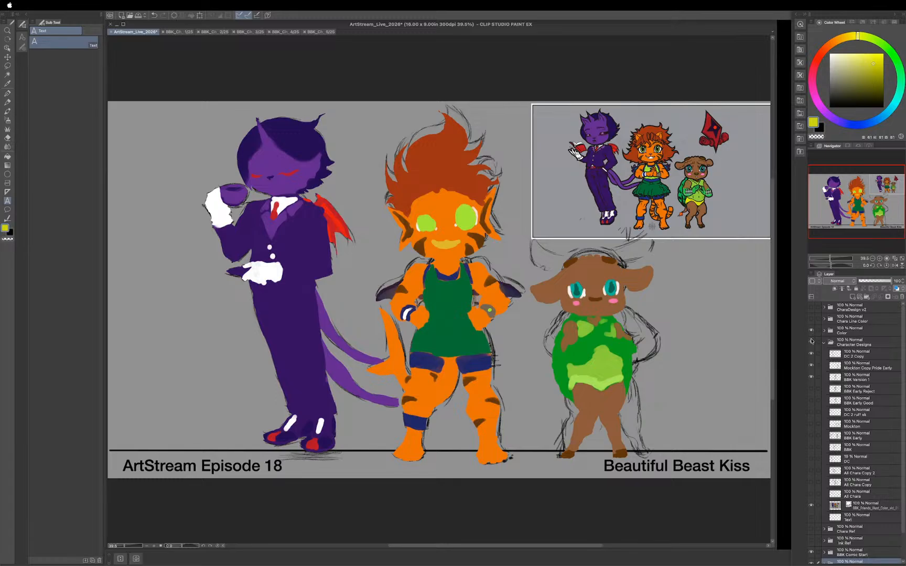
click(824, 341)
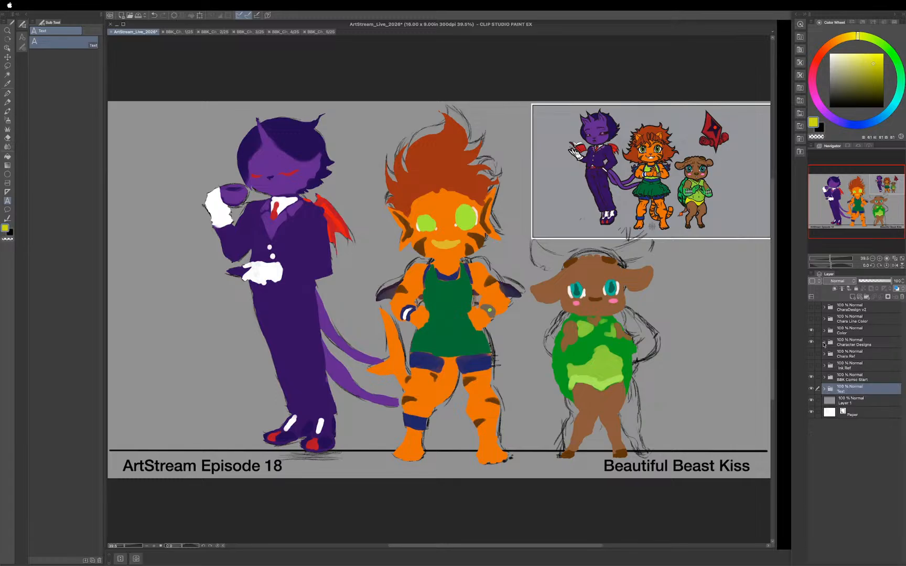
click(811, 342)
click(811, 319)
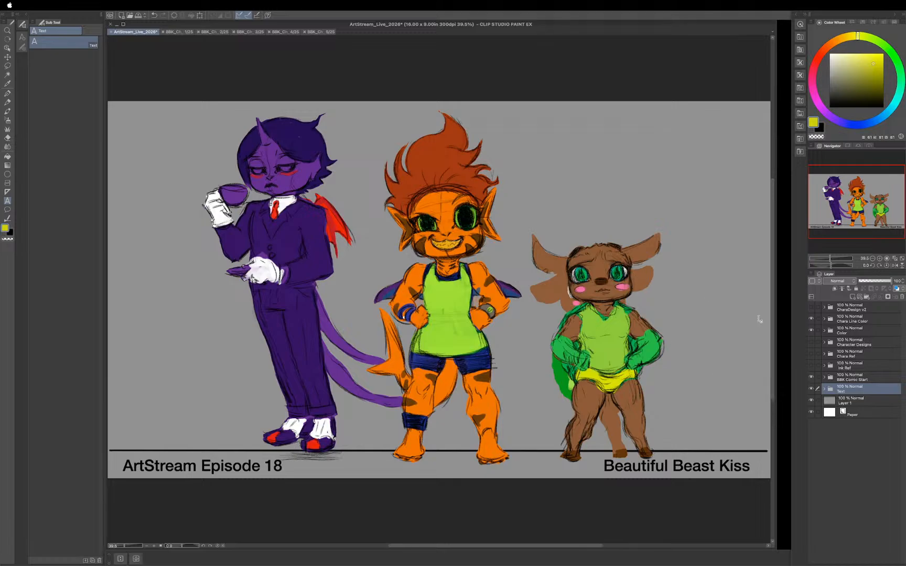
Step: Hide the Chara Line Color and Color folders, and show and expand the CharaDesign v2 folder
click(810, 318)
click(810, 331)
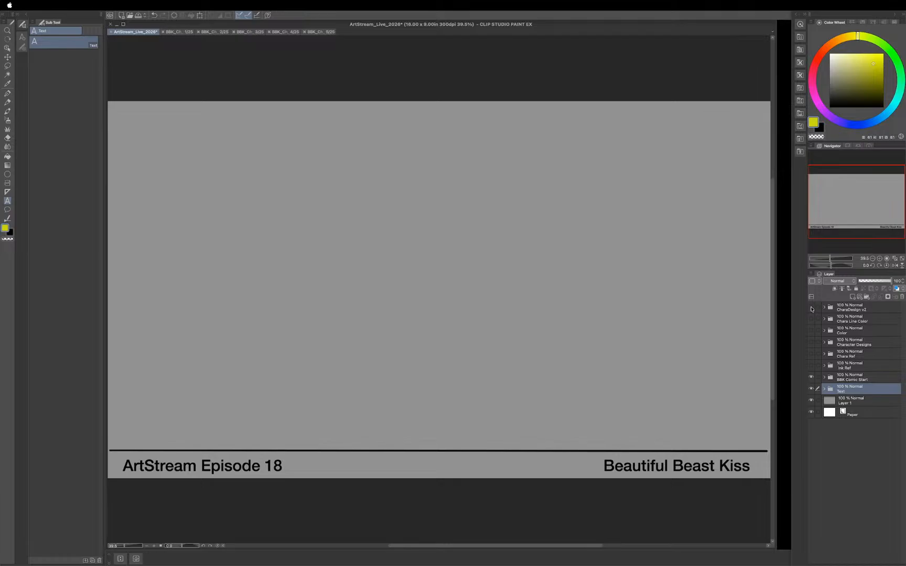
click(811, 308)
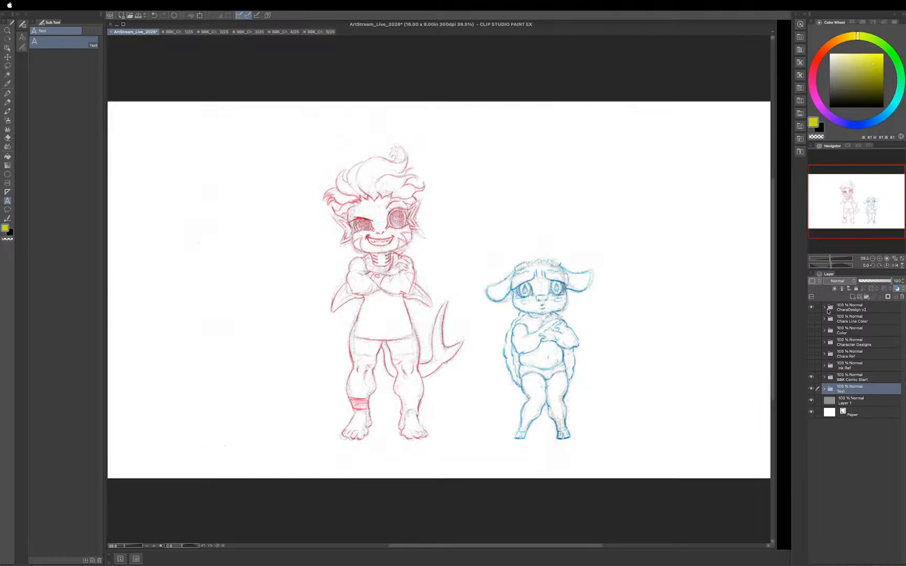
click(852, 311)
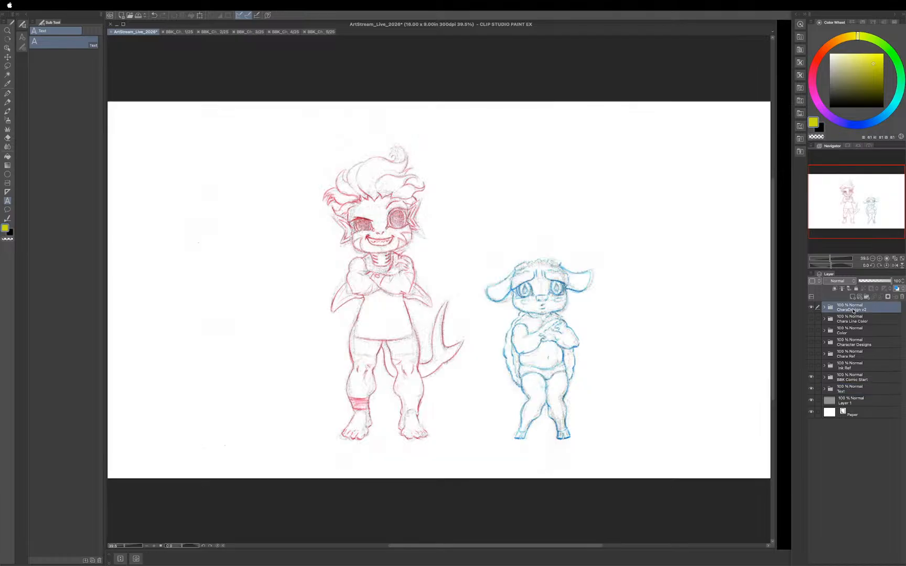
click(825, 308)
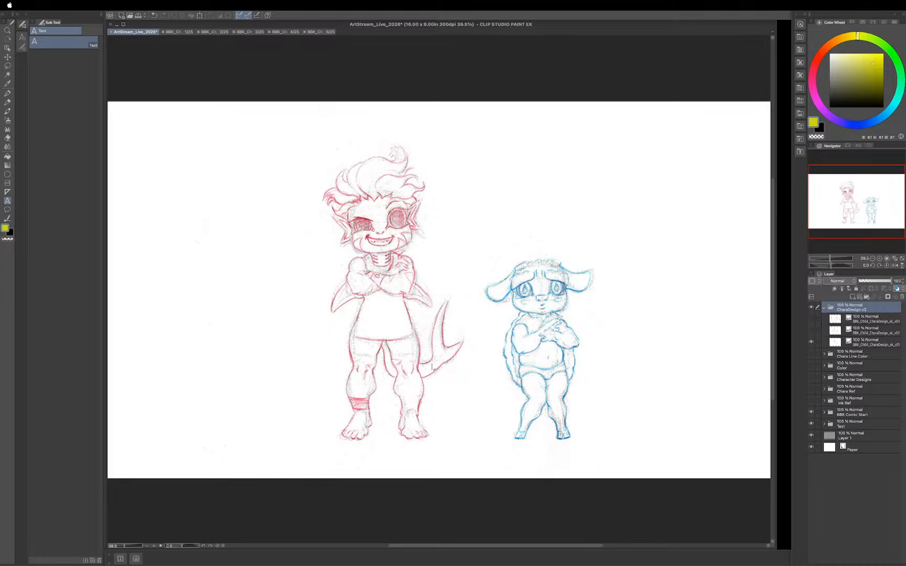
Step: Compare the v02 and v03 CharaDesign sketches one after the other, and return to the v01 sketch
click(811, 342)
click(811, 331)
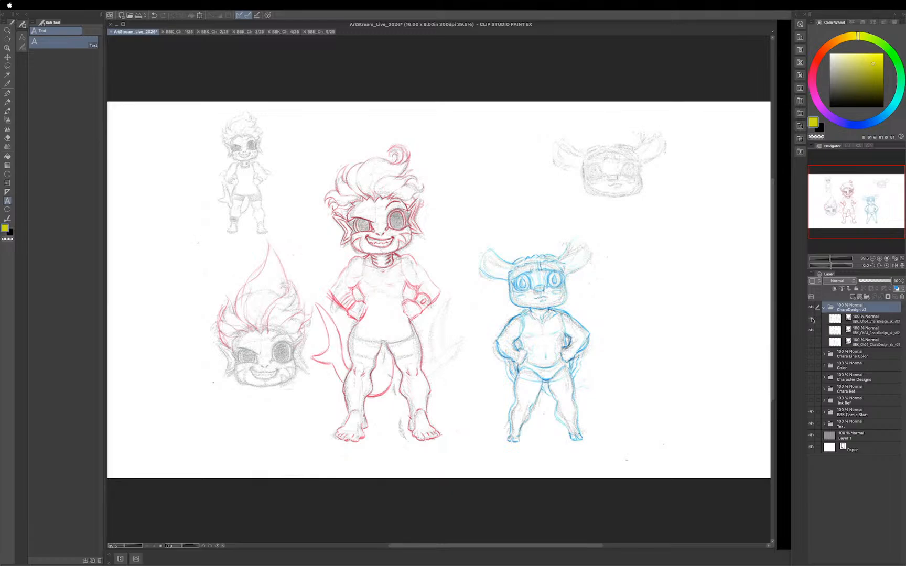
click(811, 319)
click(812, 320)
click(811, 332)
click(810, 344)
click(811, 344)
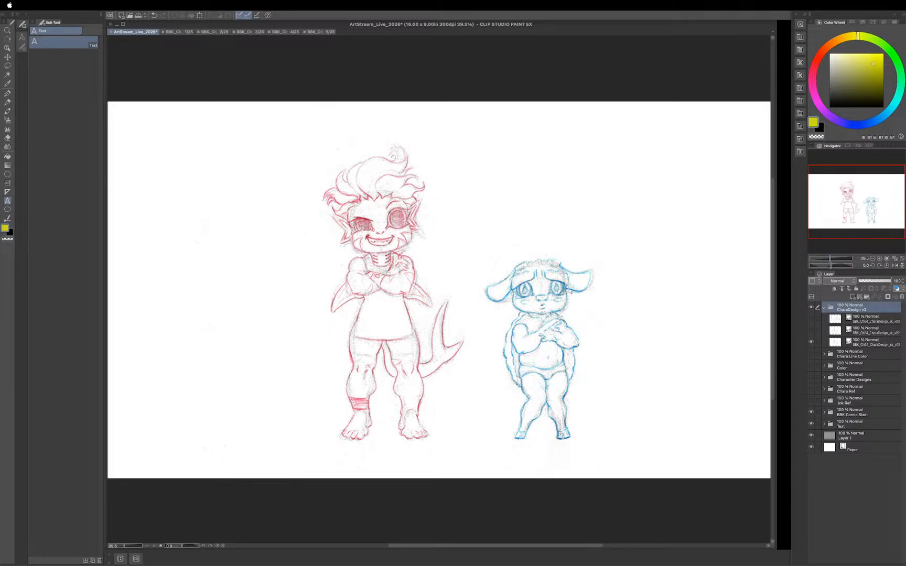
Step: Switch the displayed CharaDesign sketch from v01 to v02 and on to v03, hiding the previous version
click(811, 329)
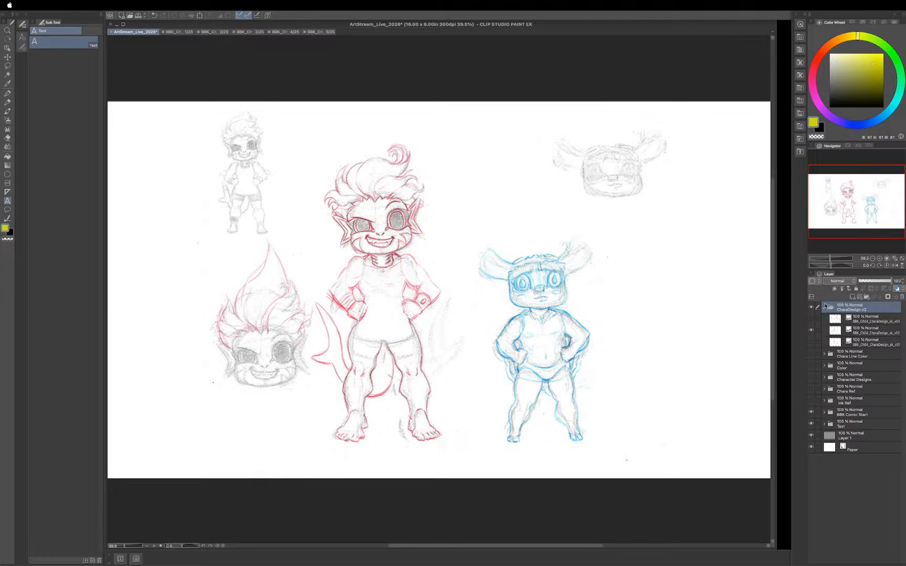
click(811, 330)
click(811, 320)
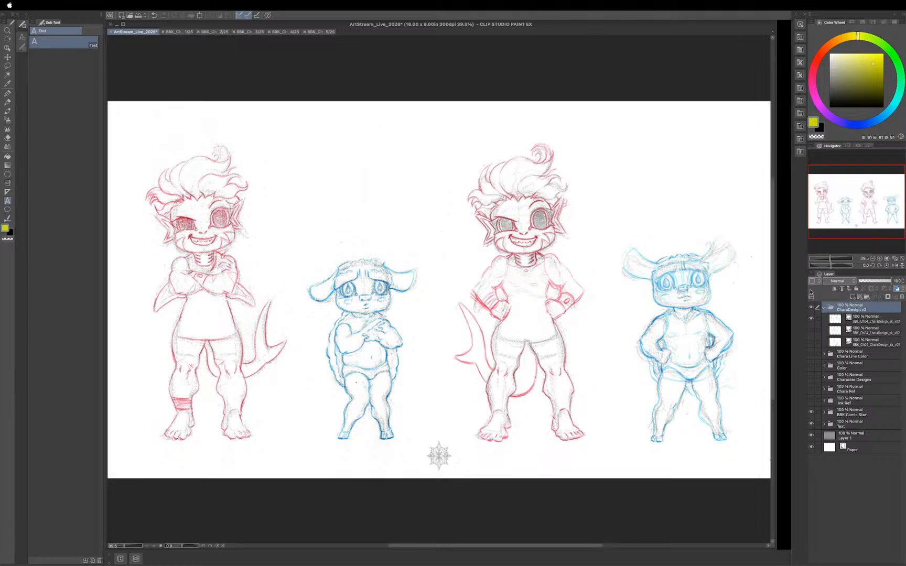
Step: Collapse the CharaDesign v2 folder and save the ArtStream_Live_2026 file
click(823, 309)
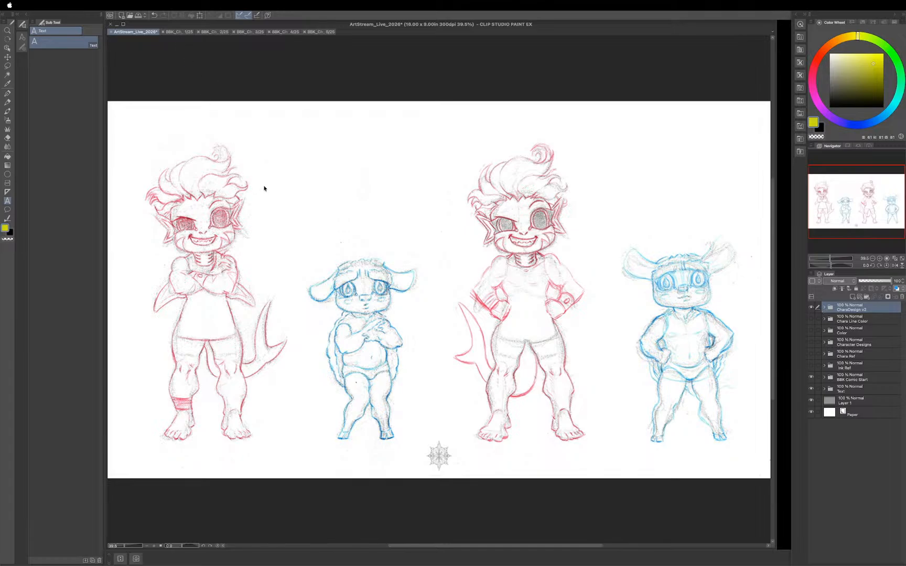
key(super+s)
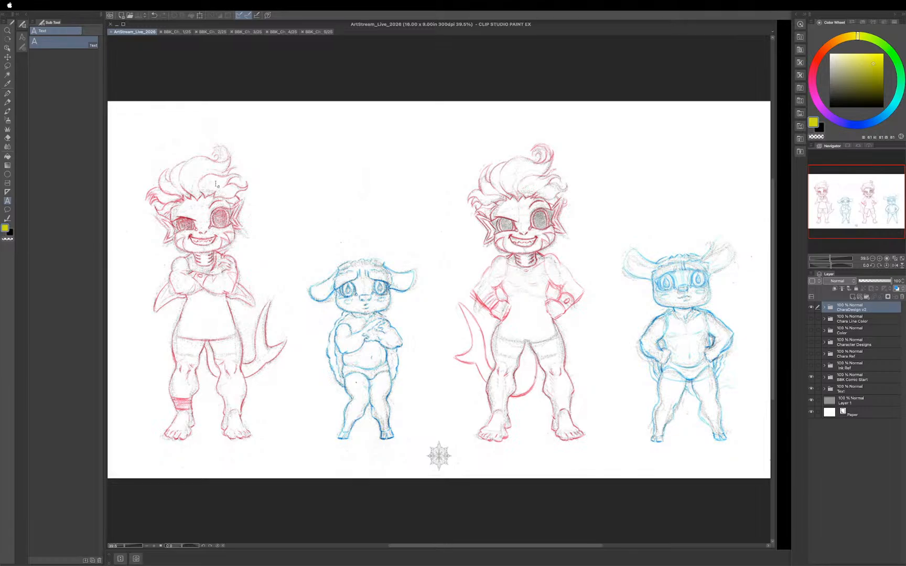
Step: Switch to page 1/25 of the BBK_Ch_04_Comic document and expand its Early Holder folder
click(181, 33)
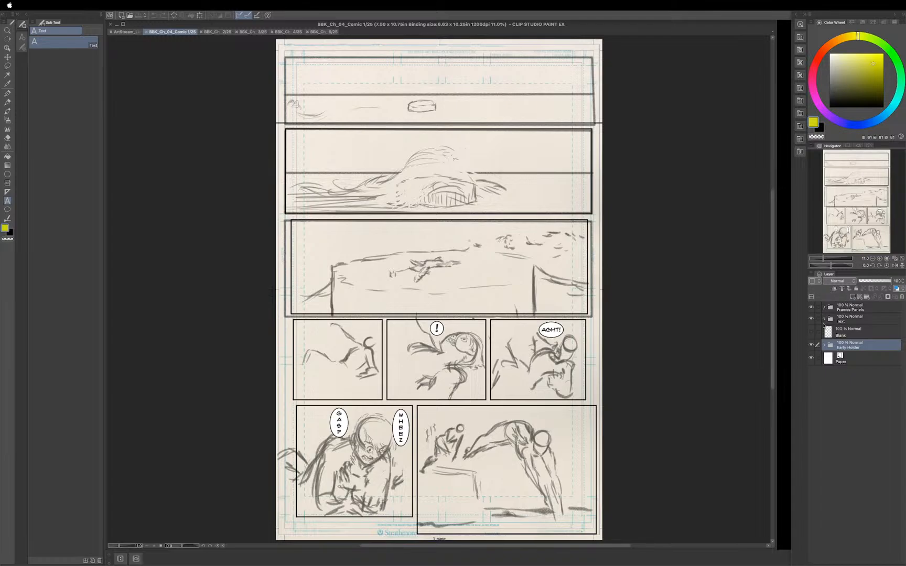
click(850, 336)
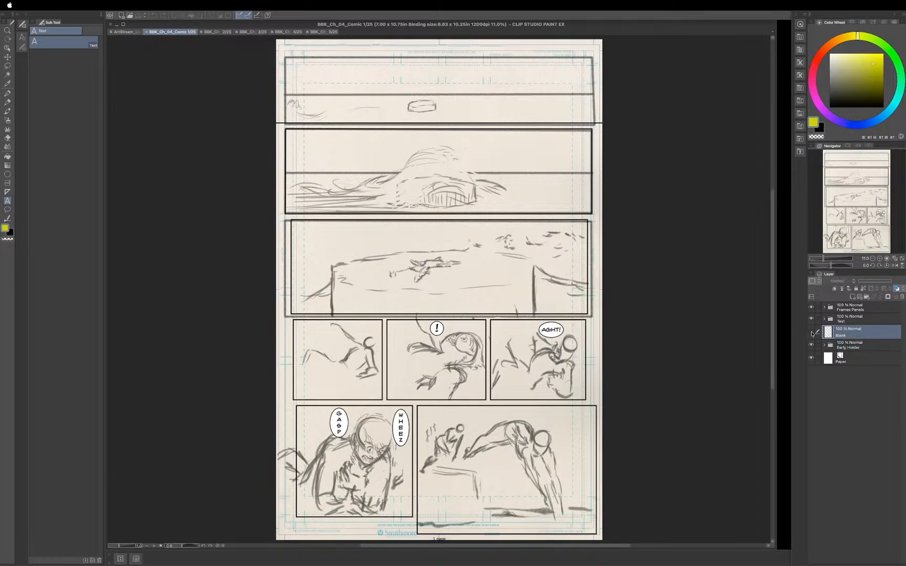
click(844, 345)
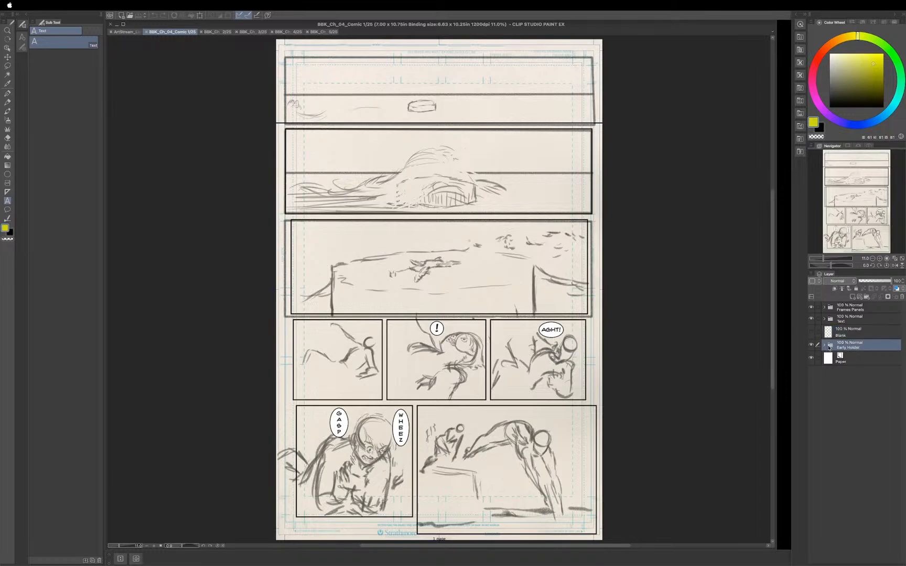
click(824, 346)
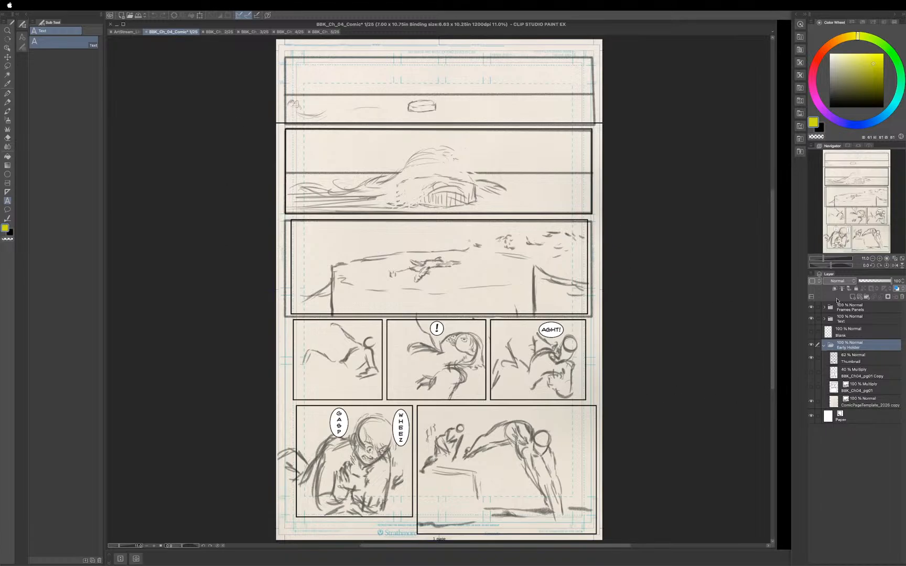
Step: Toggle the Thumbnail layer off and on to compare the page with and without the rough sketches, leaving it hidden
click(811, 359)
click(811, 359)
click(812, 358)
click(812, 358)
click(812, 358)
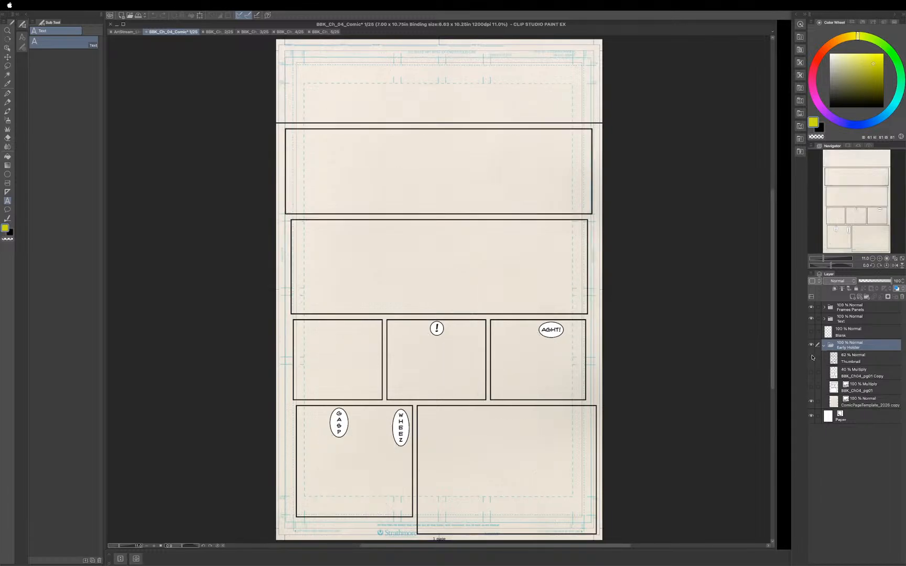
Step: Show and hide the Thumbnail layer repeatedly to compare the rough sketches with the empty panels, ending with it hidden
click(812, 358)
click(813, 358)
click(812, 359)
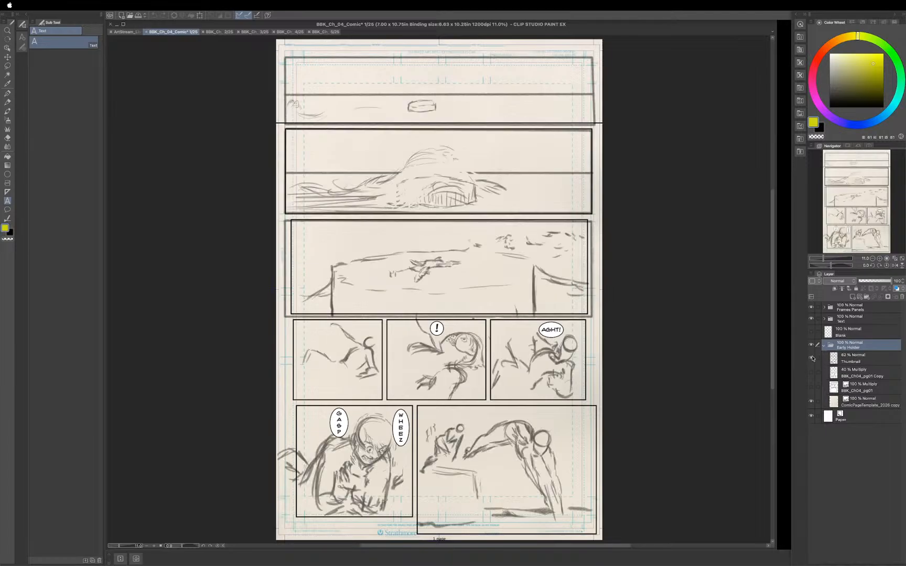
click(812, 359)
click(812, 359)
click(812, 358)
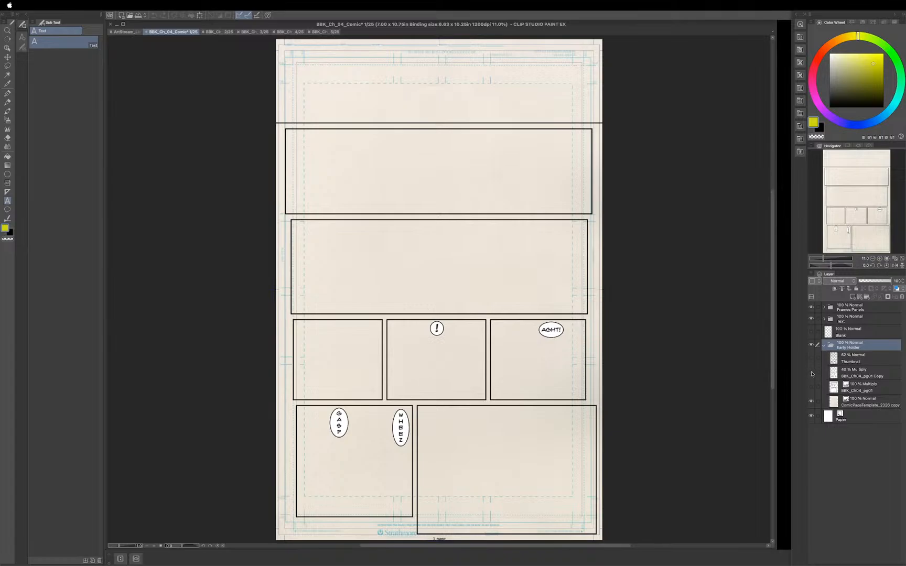
Step: Display the original BBK_Ch04_pg01 sketch with its Copy layer hidden, and hide the Frames Panels and Text folders
click(812, 373)
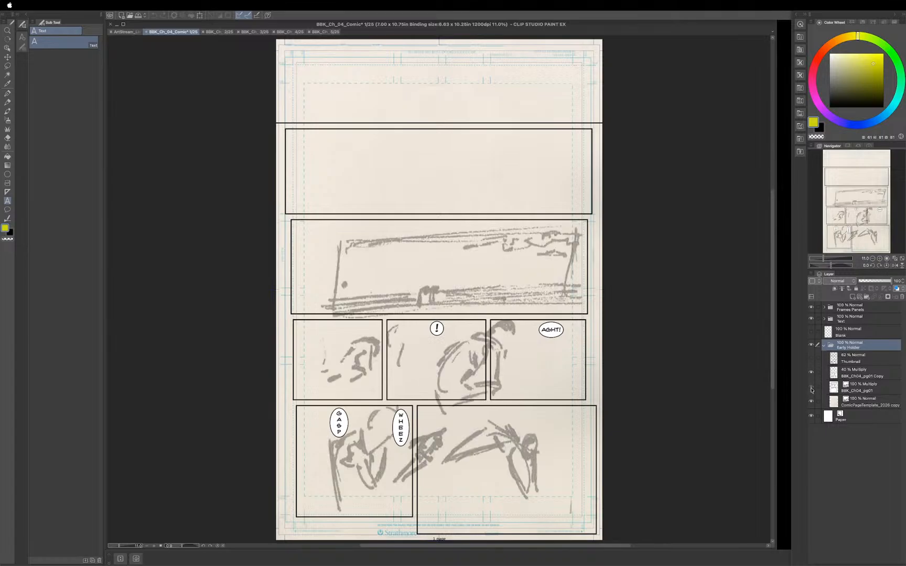
click(811, 388)
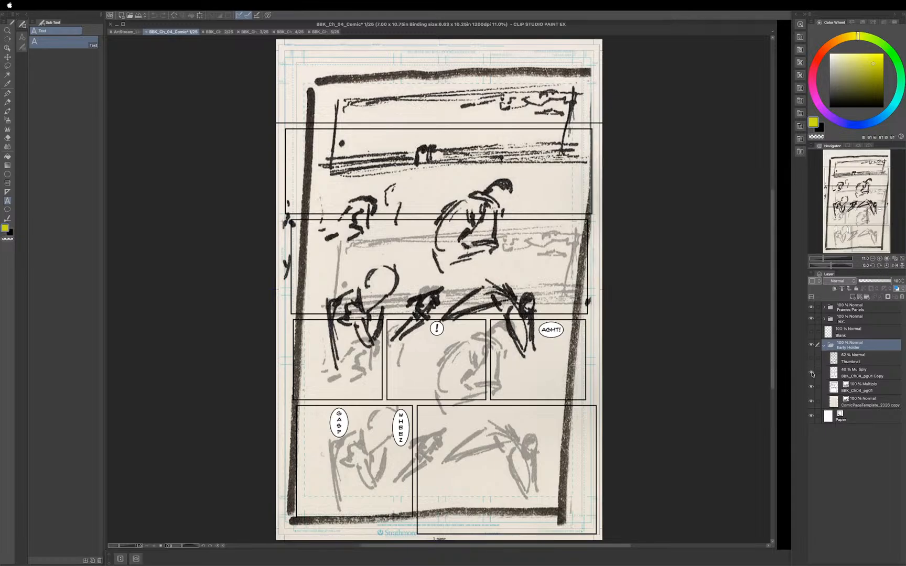
click(812, 373)
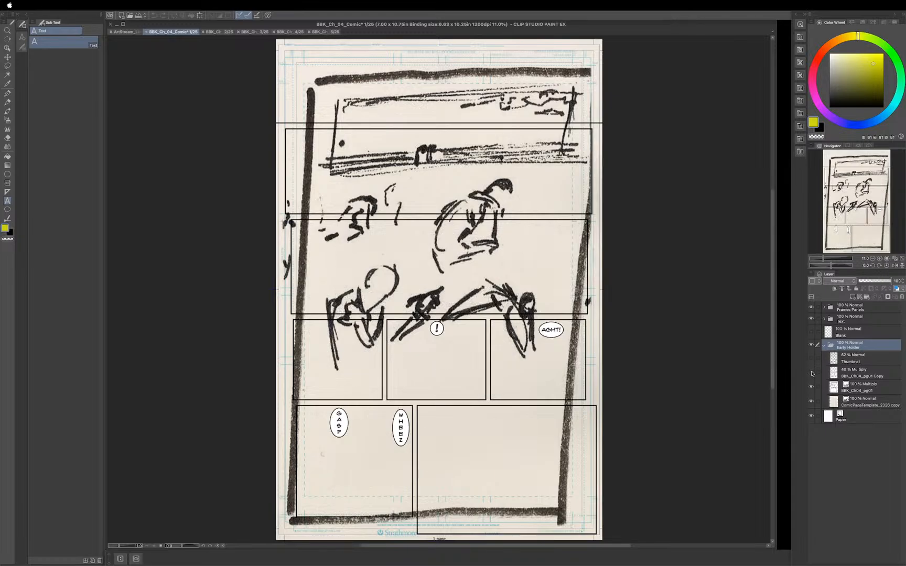
click(811, 307)
click(811, 319)
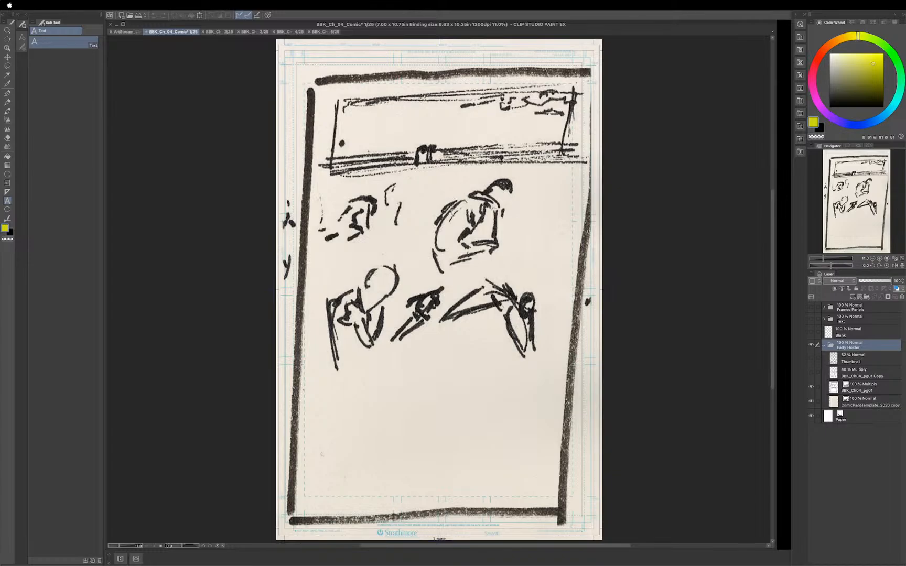
Step: Hide the BBK_Ch04_pg01 sketch and toggle the comic page template layer off and on, leaving the template visible
click(811, 389)
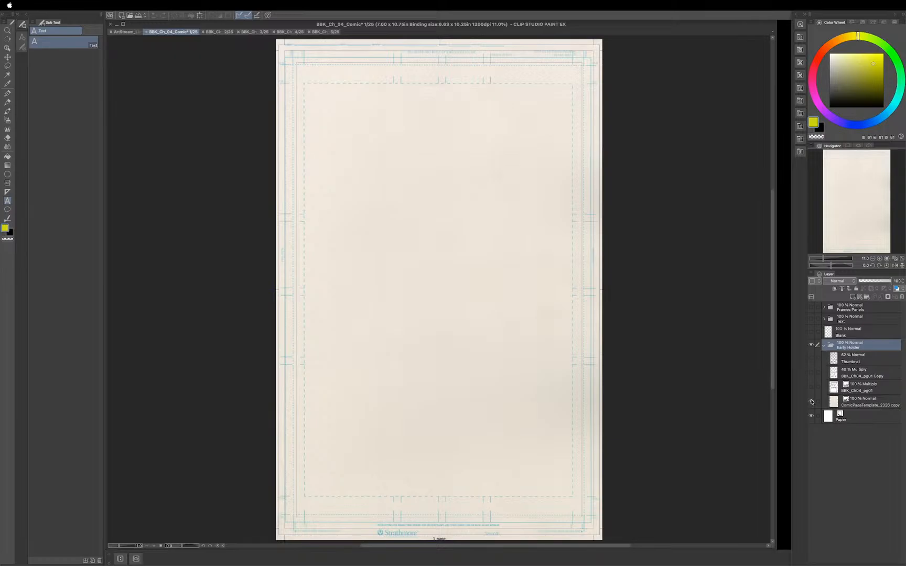
click(812, 402)
click(811, 402)
click(811, 402)
click(811, 402)
click(811, 402)
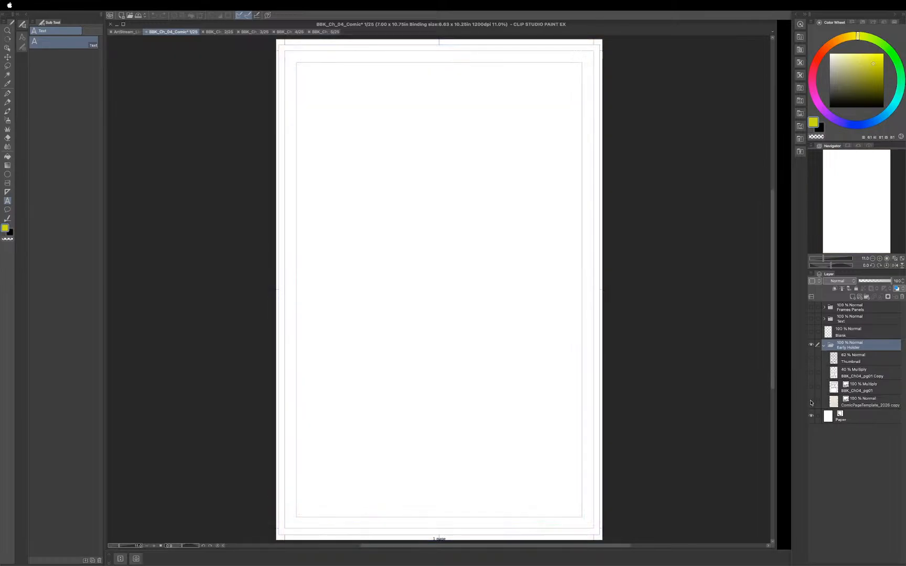
click(811, 402)
click(811, 402)
click(810, 402)
Step: Select the comic page template layer and examine the trim and live guides and Strathmore markings along the page's lower edge
click(868, 403)
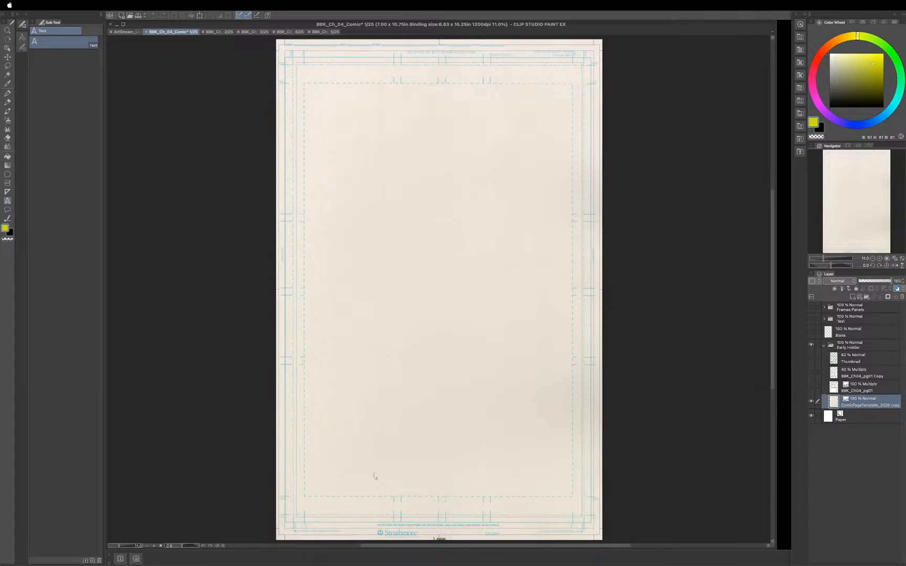
scroll(375, 476, up, 5)
scroll(479, 390, up, 2)
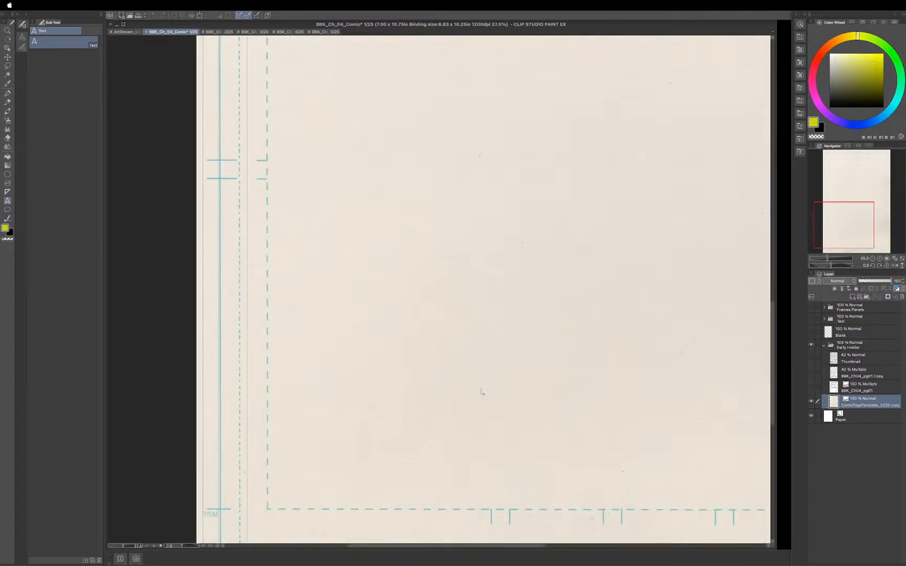
scroll(545, 446, down, 5)
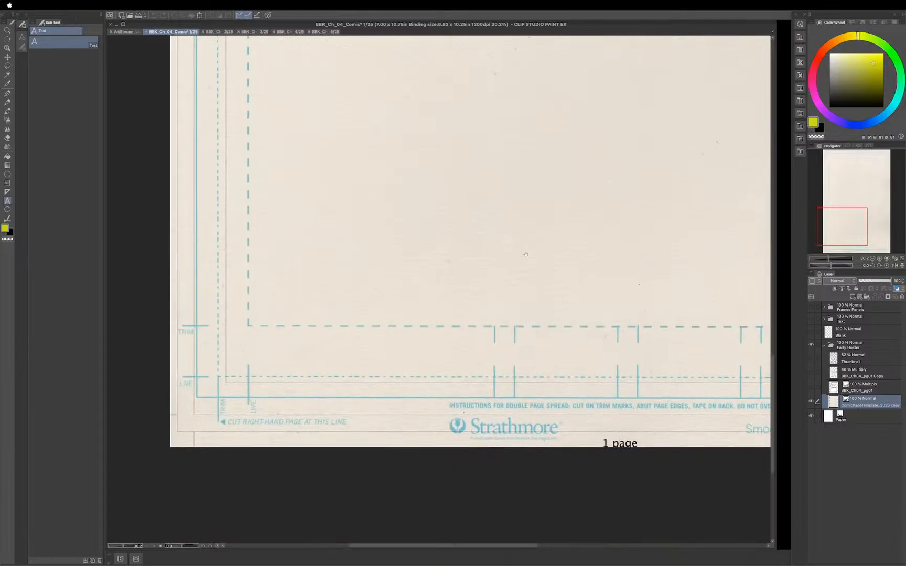
scroll(545, 445, right, 2)
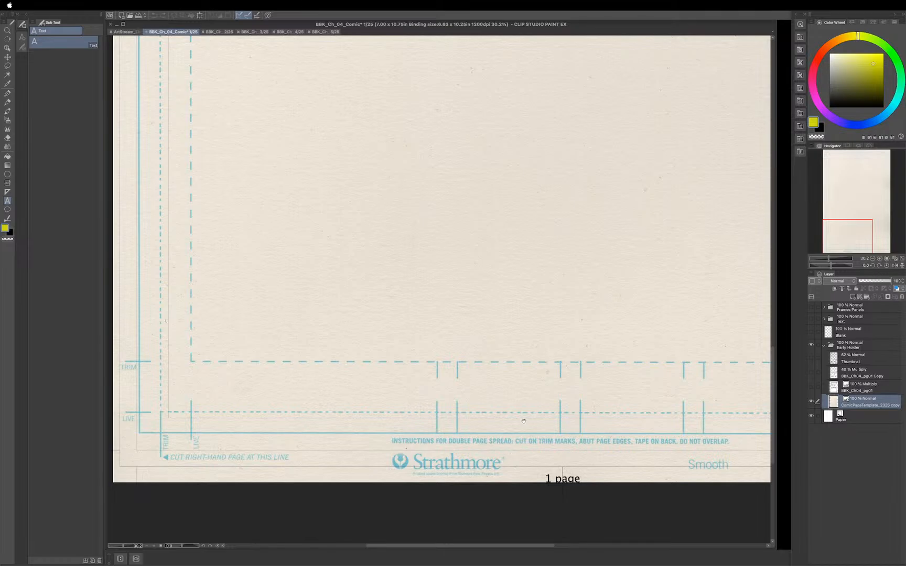
drag(527, 389, 528, 242)
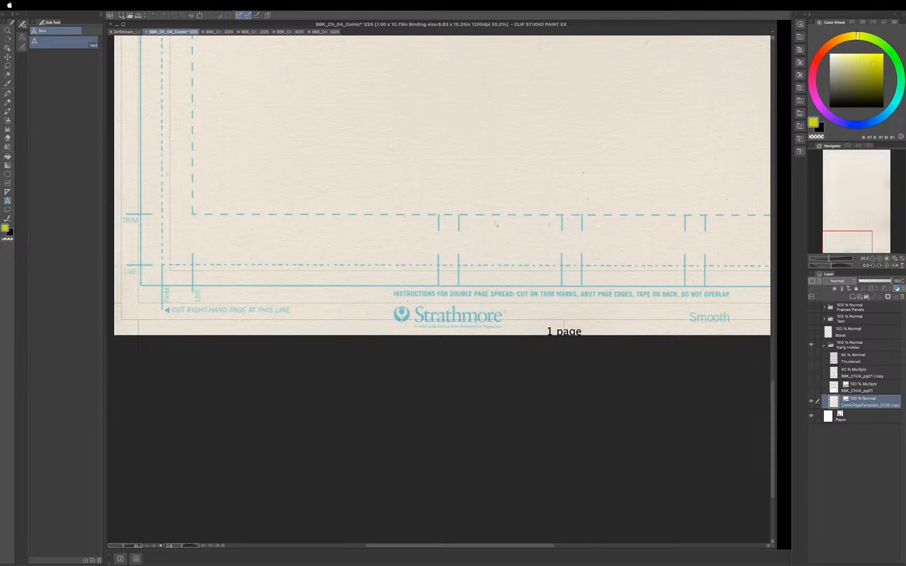
scroll(539, 326, down, 4)
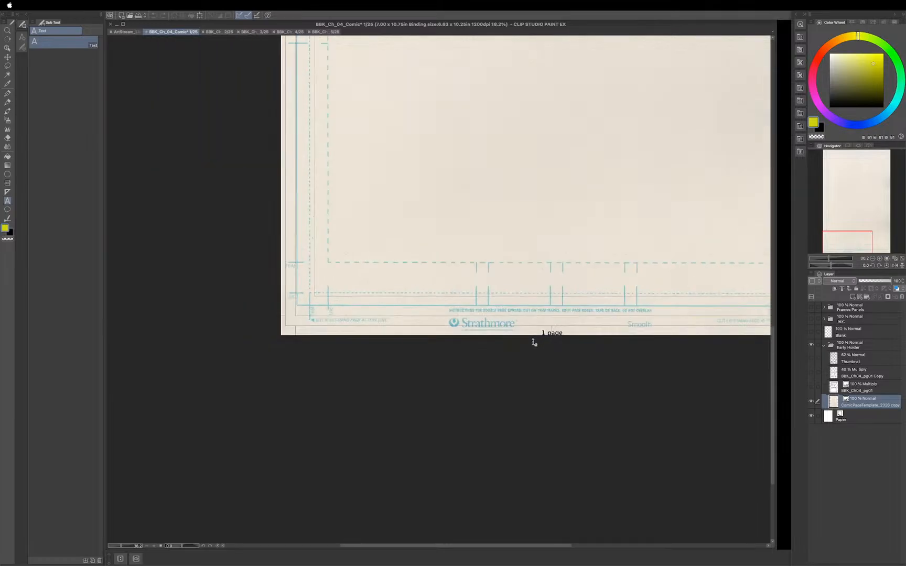
drag(627, 151, 538, 367)
scroll(537, 365, down, 1)
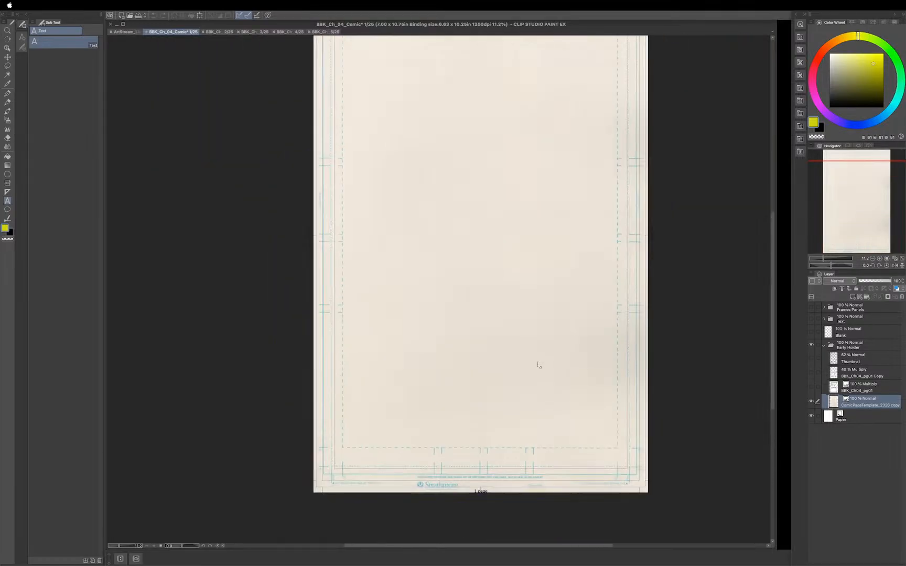
drag(527, 149, 519, 204)
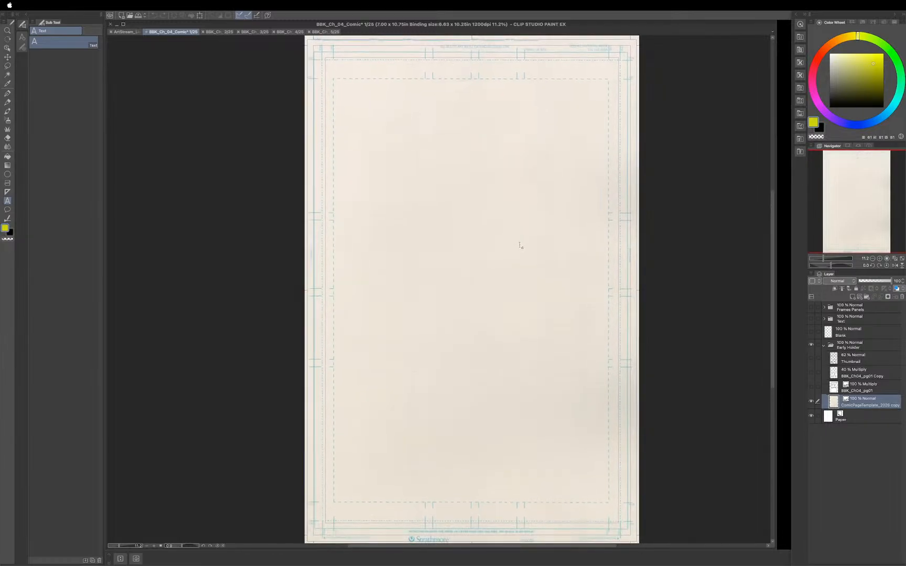
scroll(521, 245, down, 1)
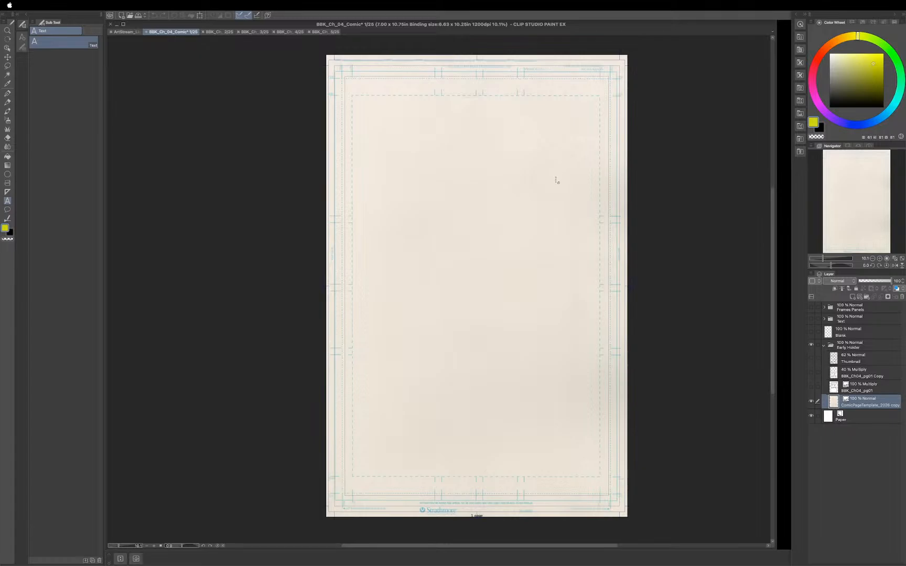
Step: Examine the template's header fields, bleed note and trim and live guides along the upper edge, ending on the whole page
scroll(501, 126, up, 3)
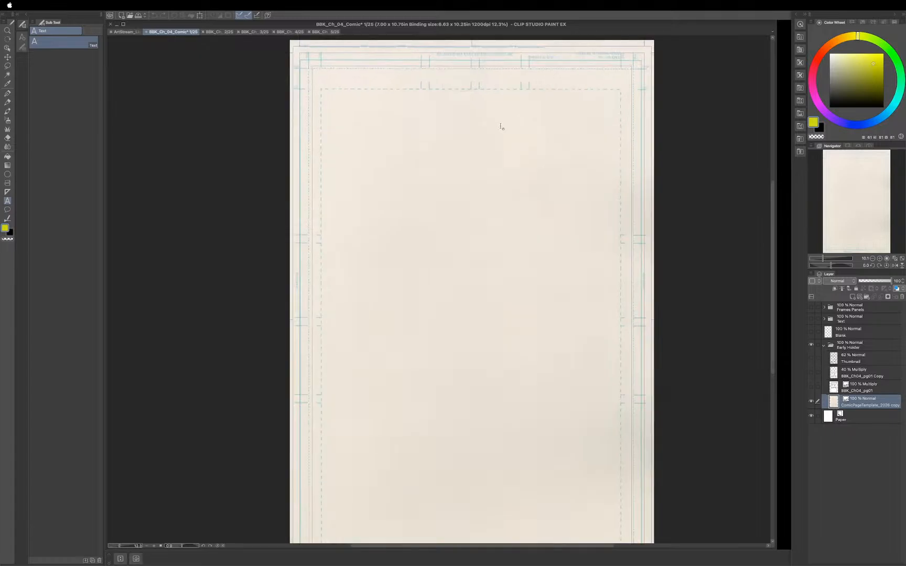
drag(485, 81, 508, 251)
scroll(507, 250, up, 3)
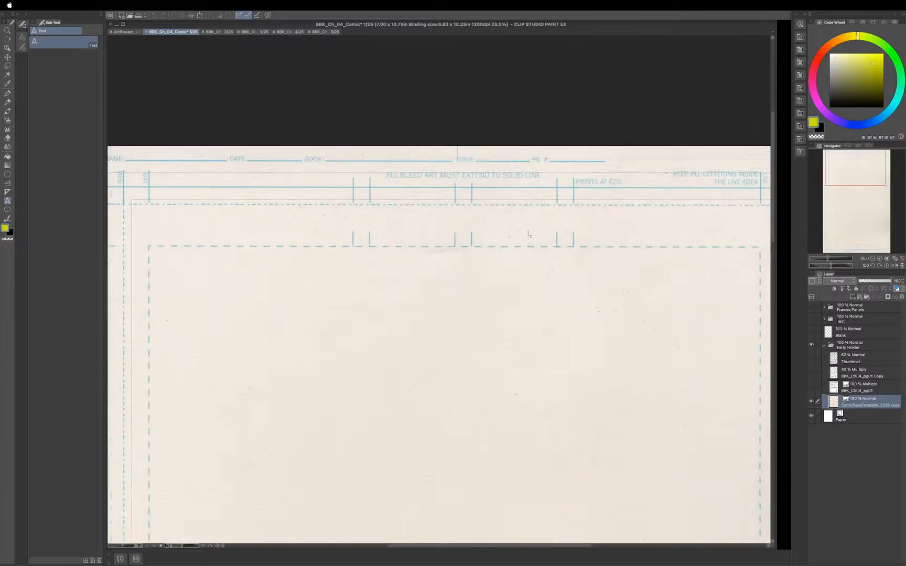
scroll(528, 233, up, 1)
drag(340, 222, 490, 221)
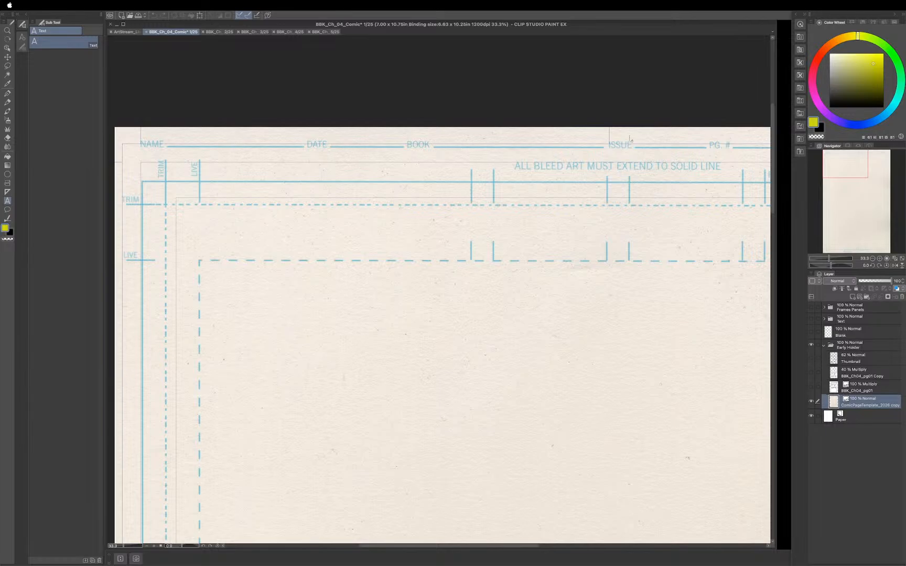
drag(686, 182, 379, 211)
drag(597, 221, 742, 223)
drag(323, 227, 582, 217)
scroll(583, 217, down, 4)
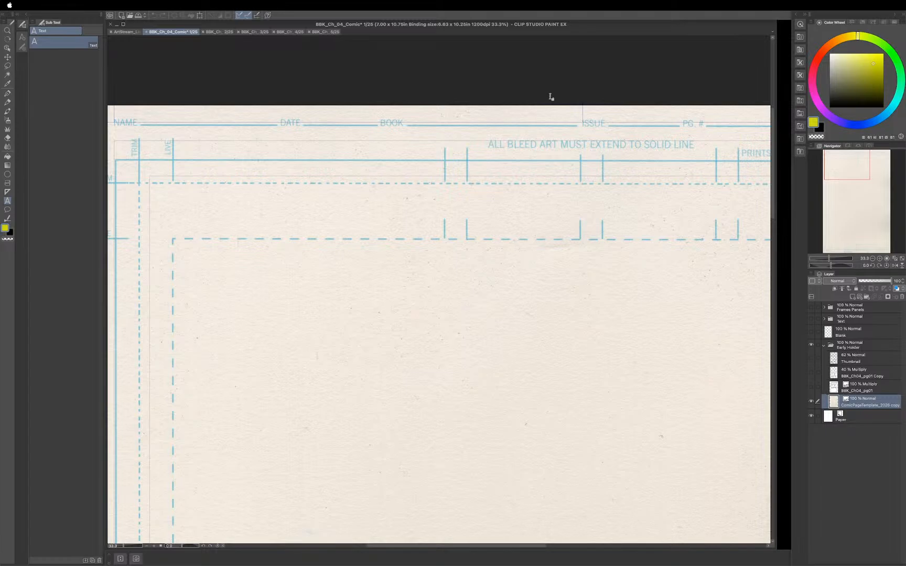
scroll(545, 201, down, 1)
scroll(545, 202, down, 1)
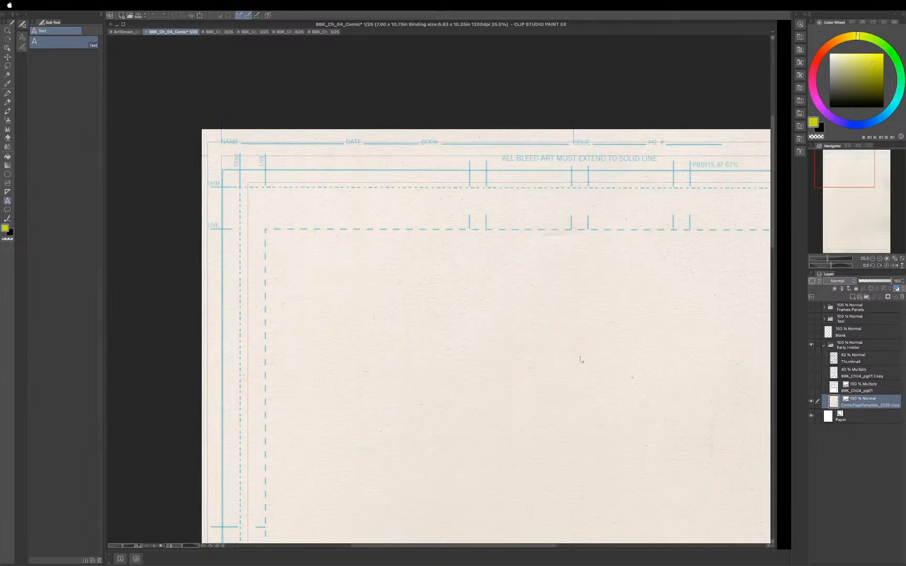
scroll(572, 360, down, 1)
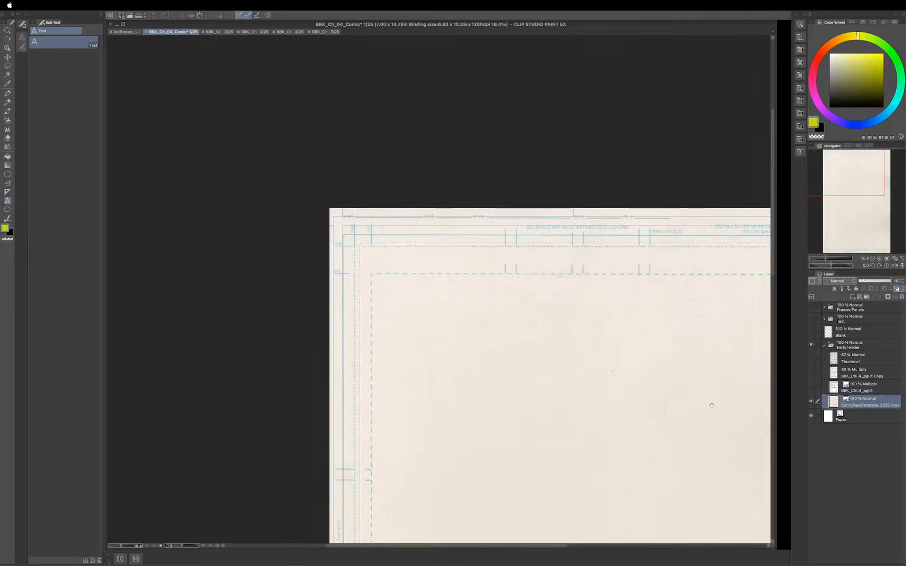
drag(708, 405, 585, 224)
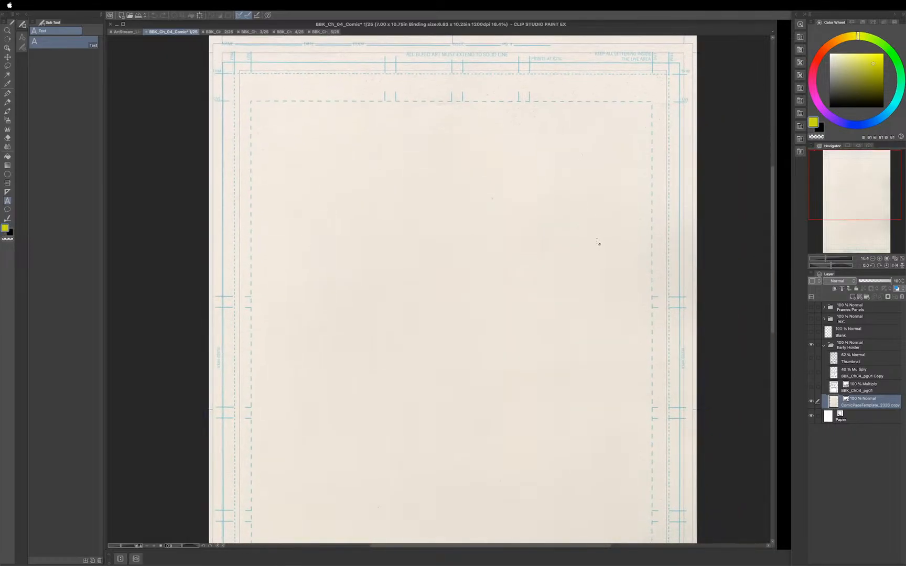
scroll(597, 243, down, 2)
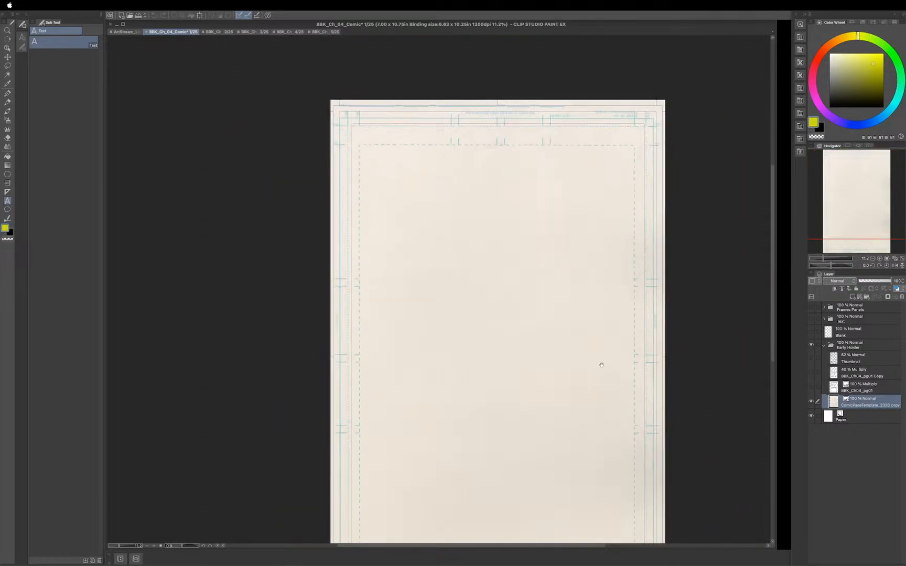
drag(601, 364, 554, 296)
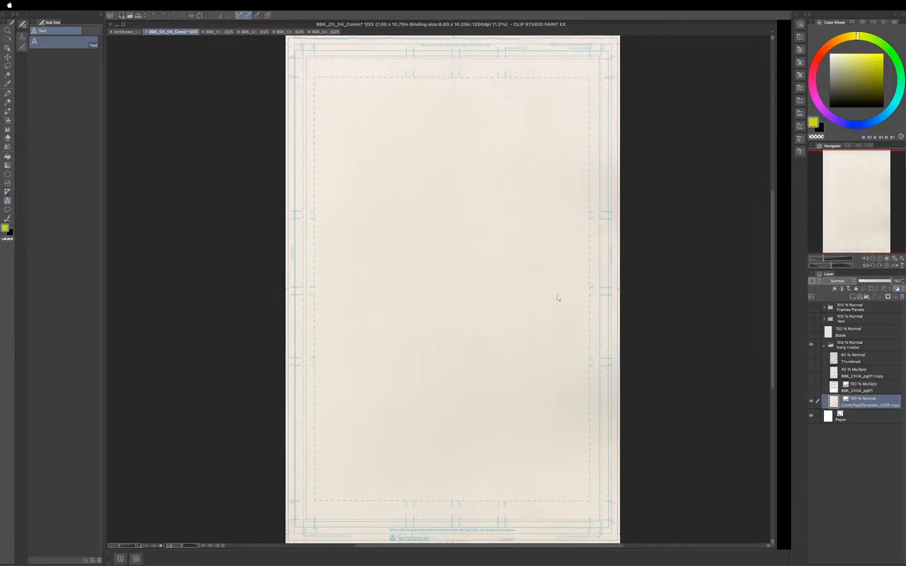
scroll(557, 298, down, 1)
scroll(557, 298, up, 1)
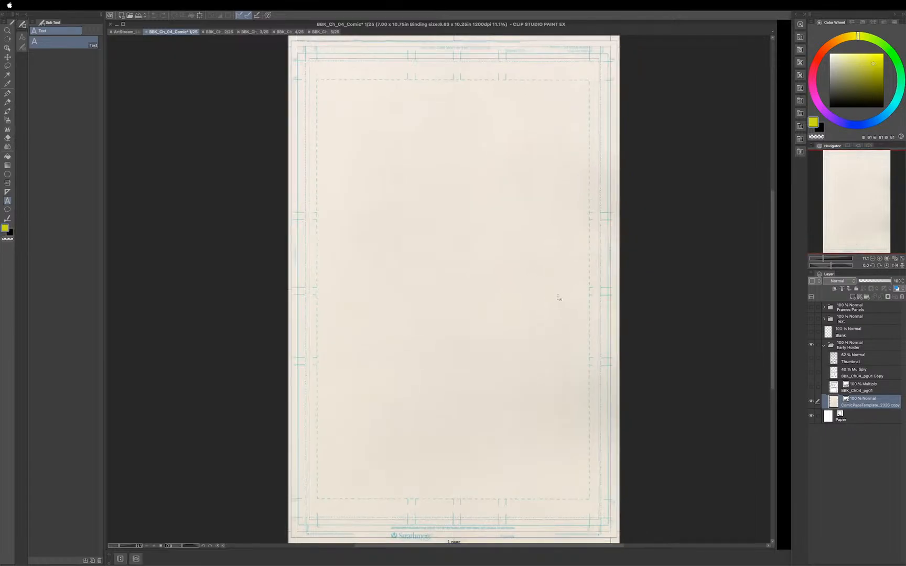
scroll(559, 297, down, 1)
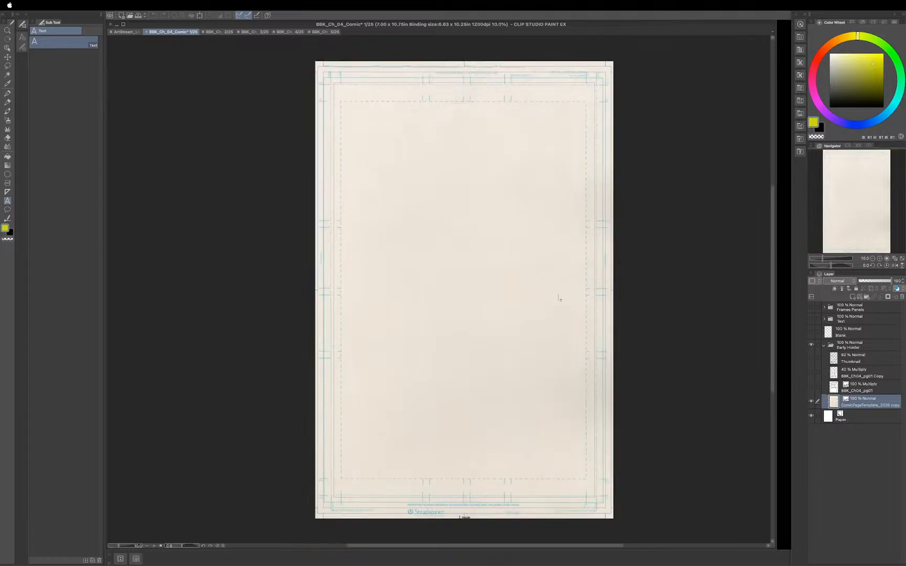
Step: Select the Text folder and show the Thumbnail layer inside the Early Holder folder
click(823, 347)
click(822, 347)
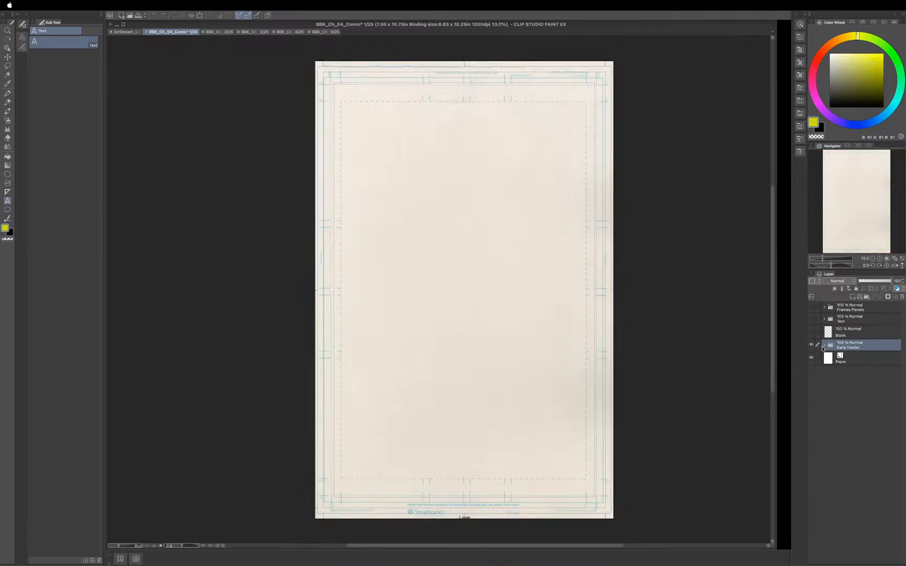
click(843, 322)
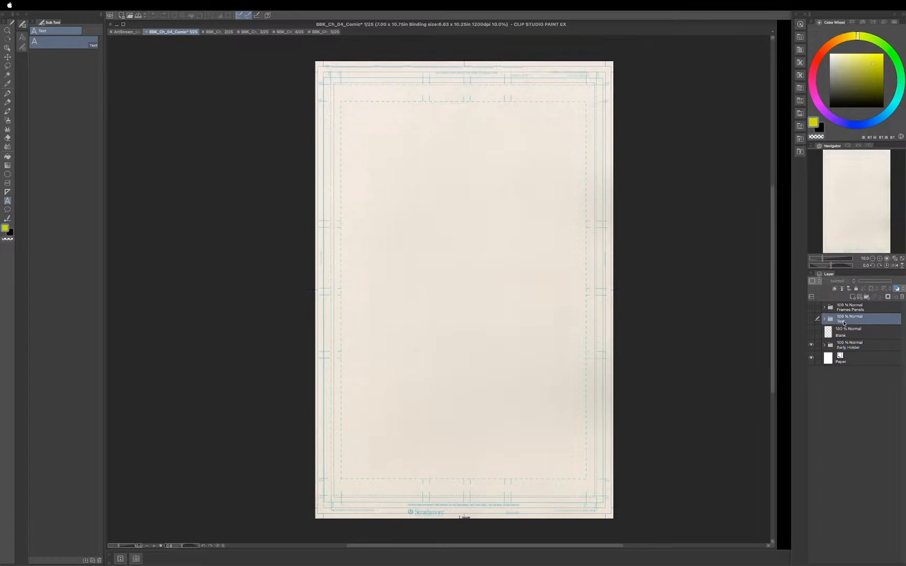
click(811, 320)
click(811, 320)
click(822, 347)
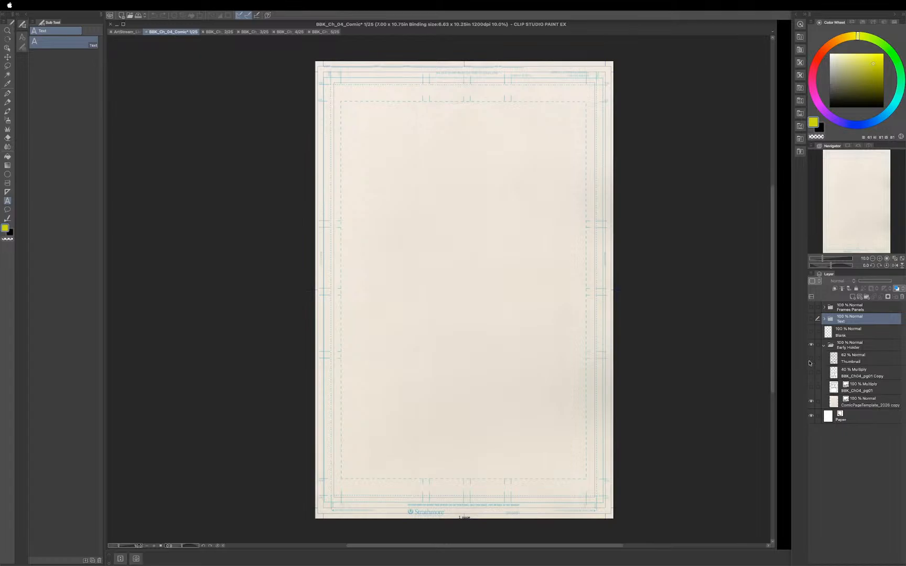
click(811, 359)
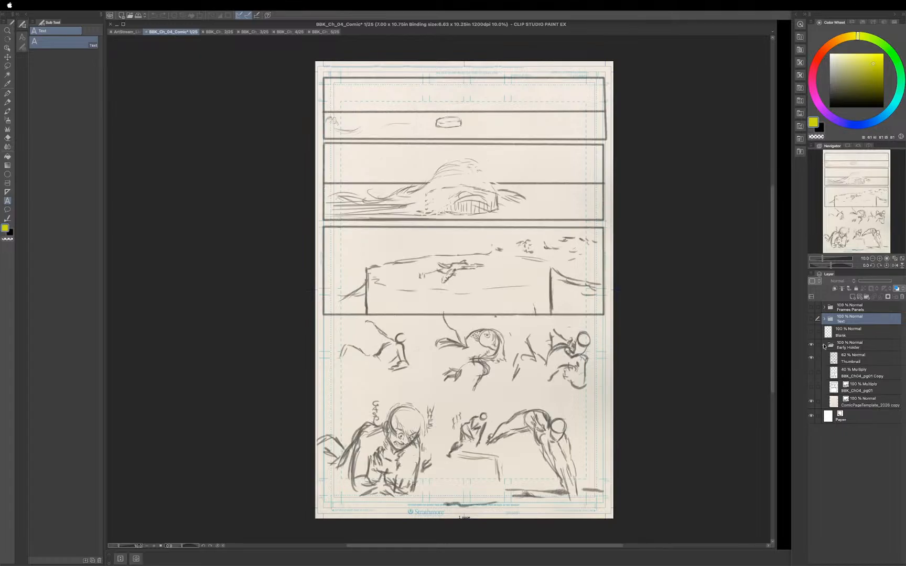
Step: Show the Text folder's balloons over the rough sketches, and switch the Frames Panels folder on and back off
click(811, 320)
click(810, 321)
click(811, 319)
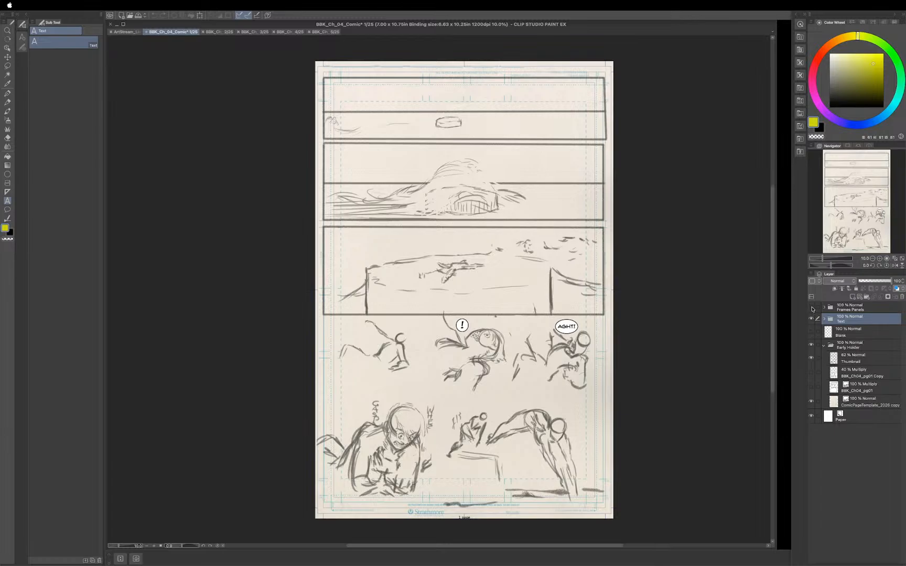
click(812, 309)
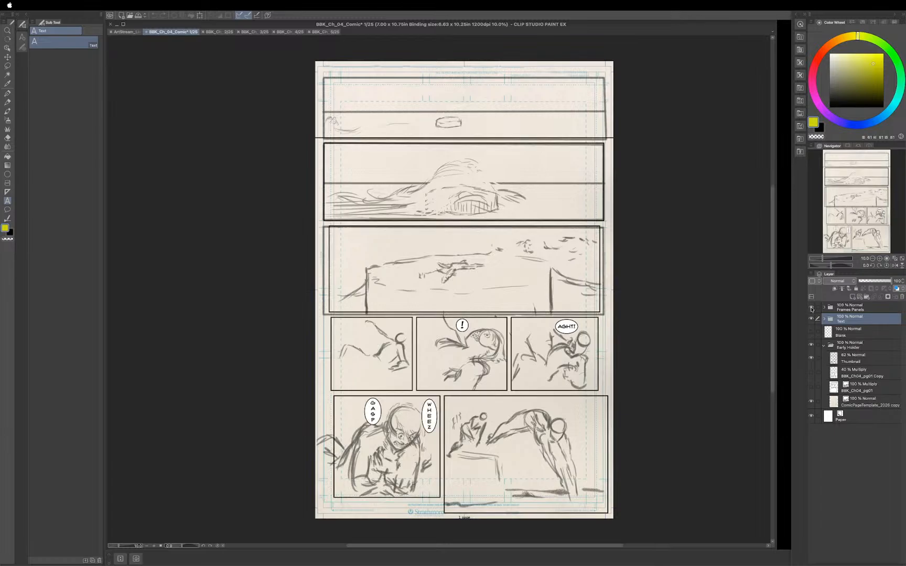
click(812, 309)
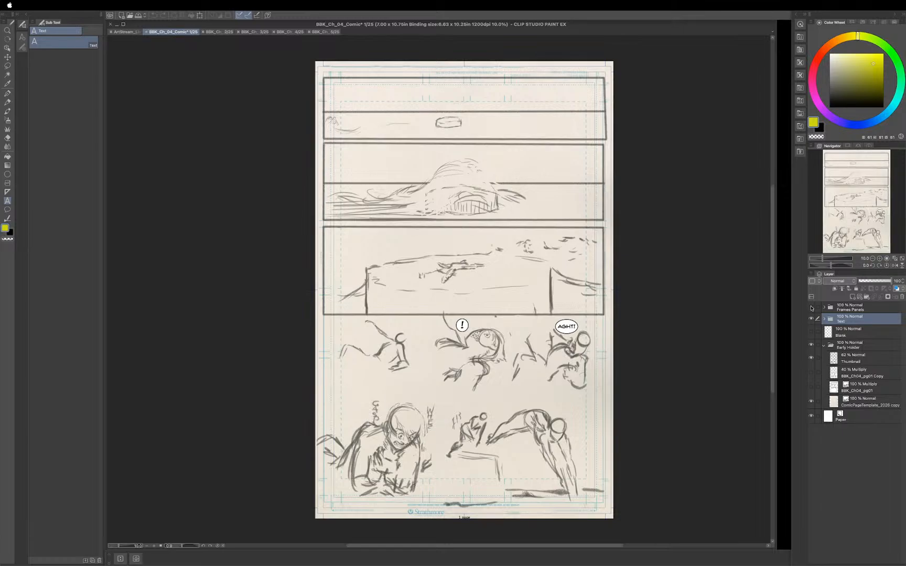
Step: Show the Frames Panels folder over the page 1 sketches and review the balloon layers inside the Text folder
click(812, 308)
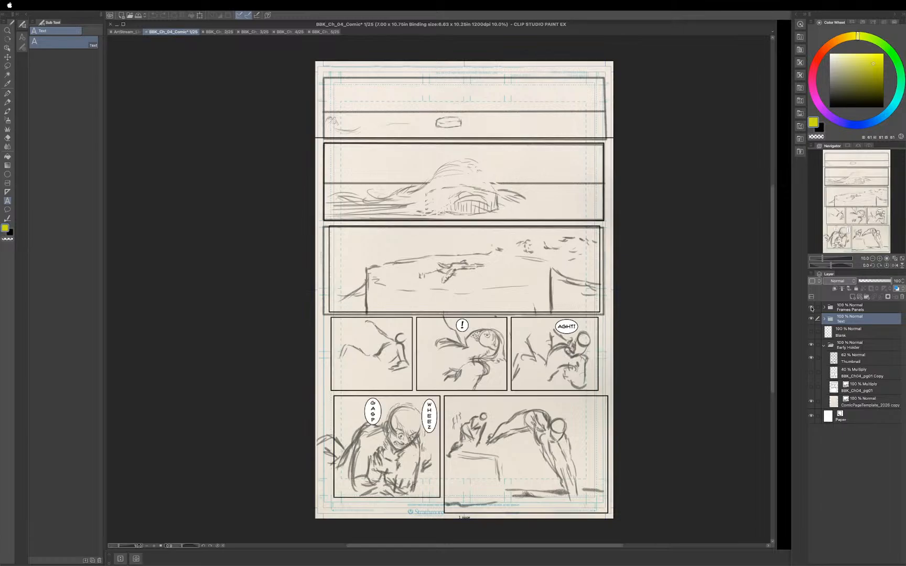
click(845, 309)
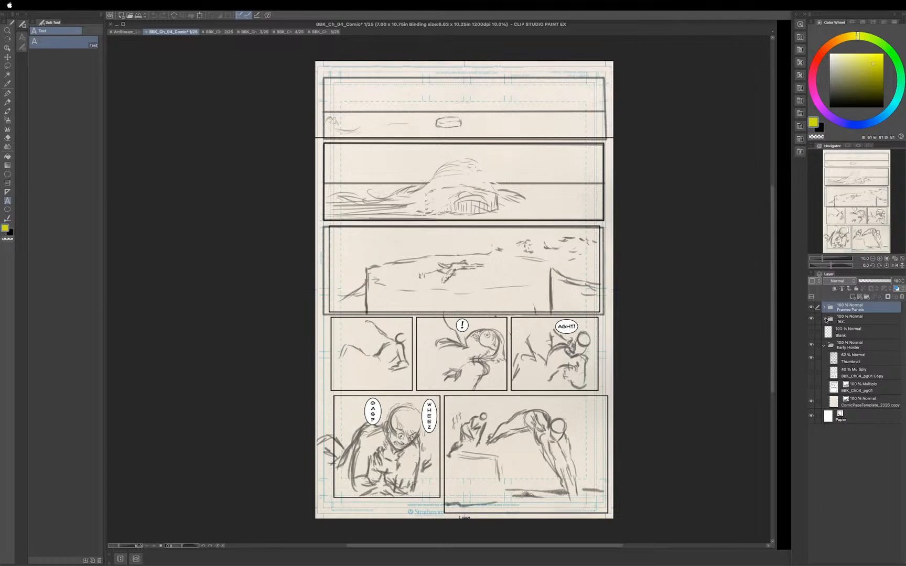
click(844, 322)
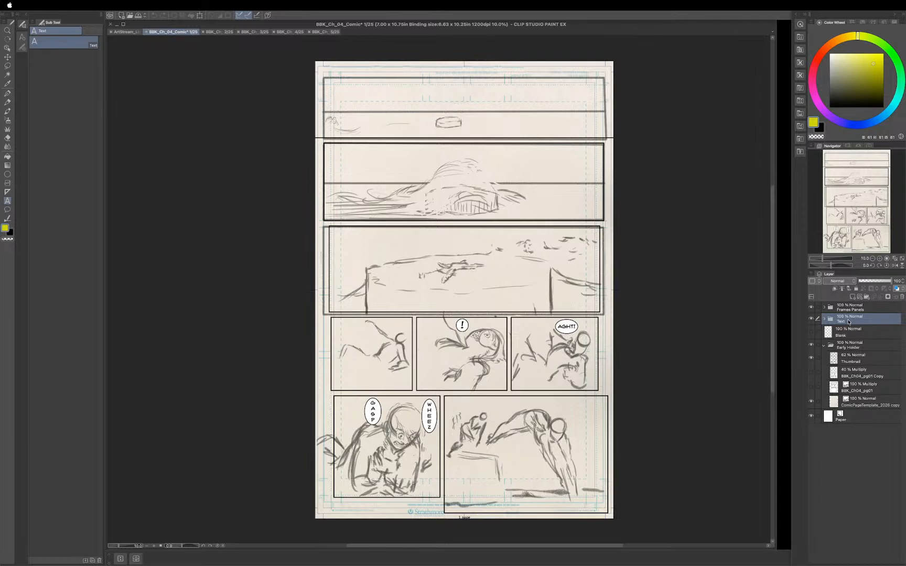
click(824, 318)
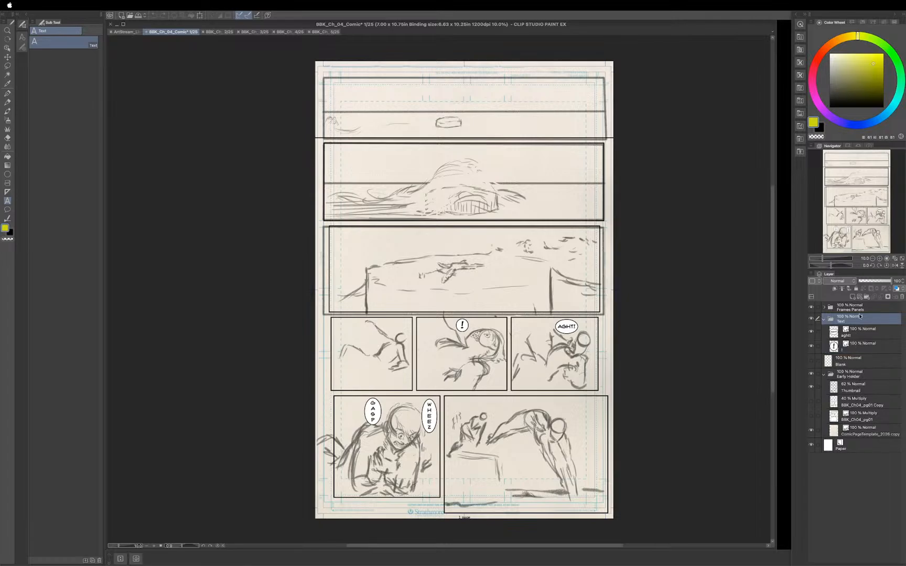
click(824, 319)
Step: Select the Frames Panels folder, examine its frame and text layers, and collapse it again
click(852, 309)
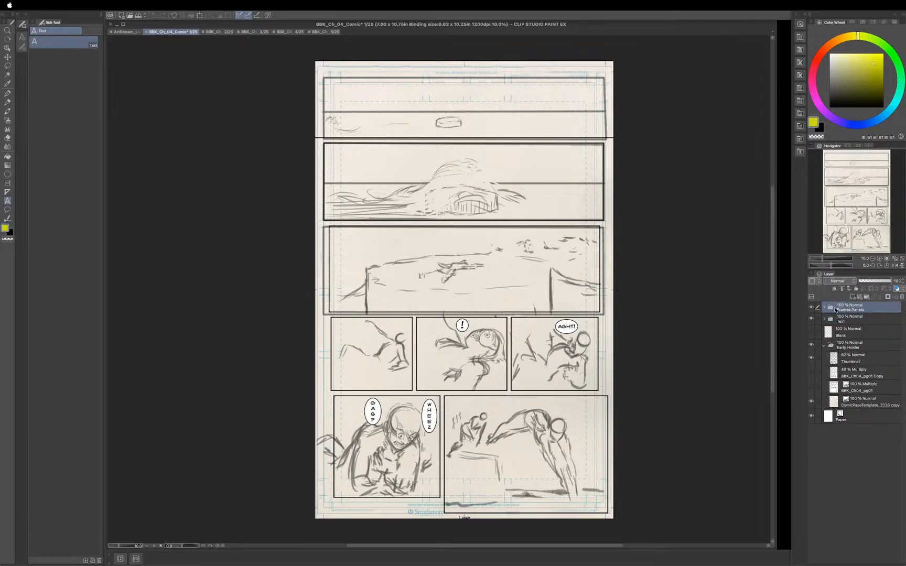
click(824, 308)
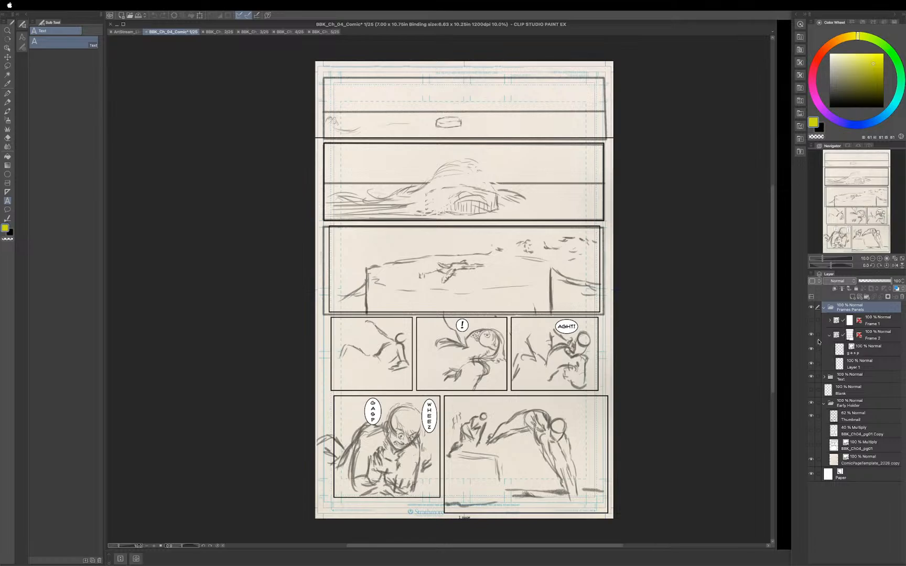
click(823, 308)
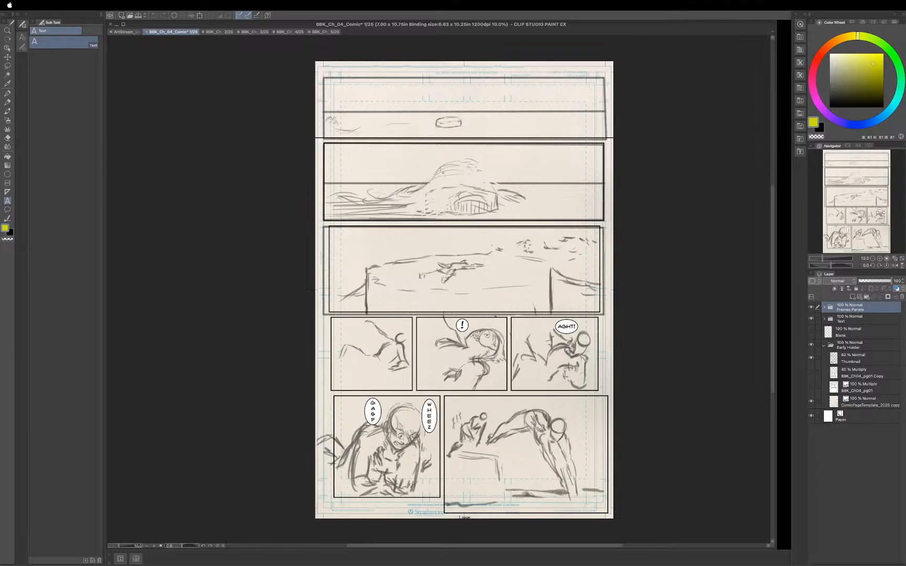
Step: Switch to comic page 2, look over its layer folders, and collapse the Early Holder and Frames Panels folders
click(220, 34)
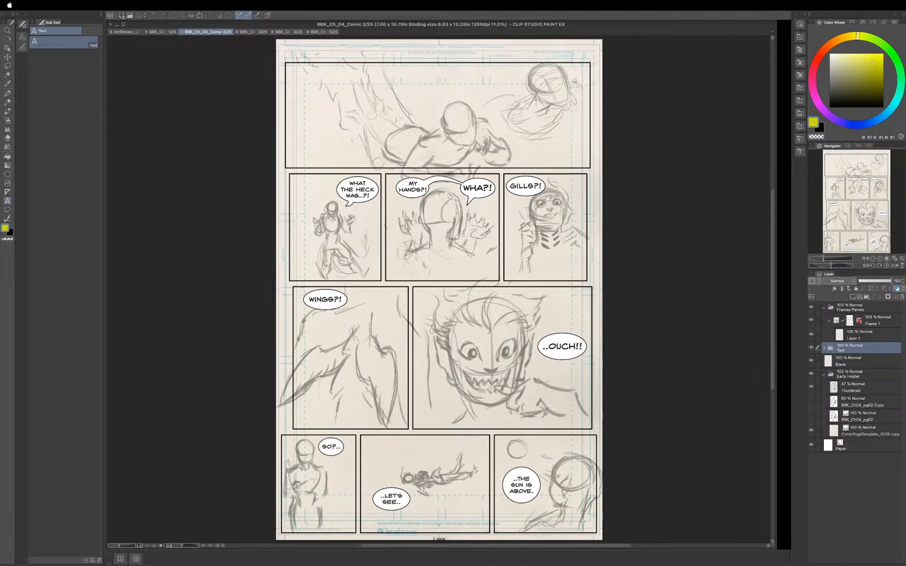
click(824, 375)
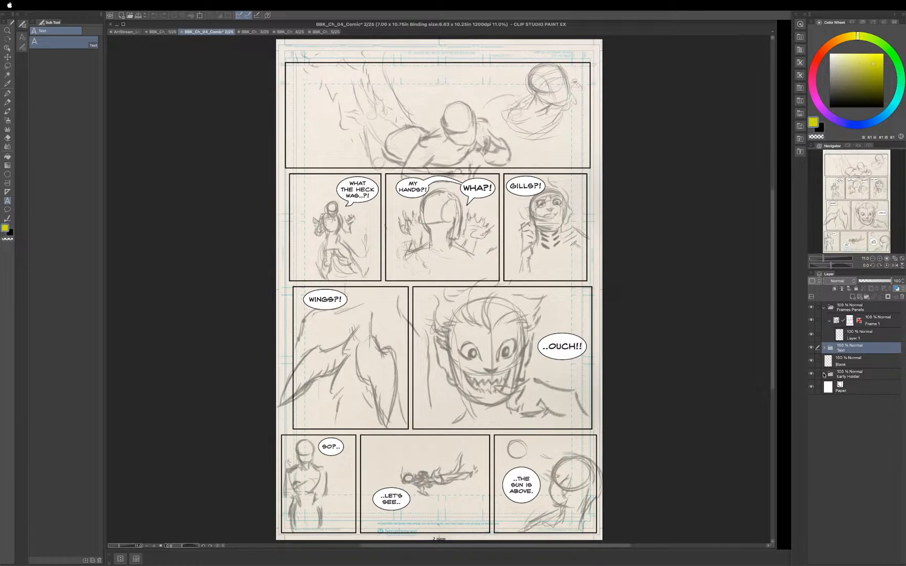
click(824, 375)
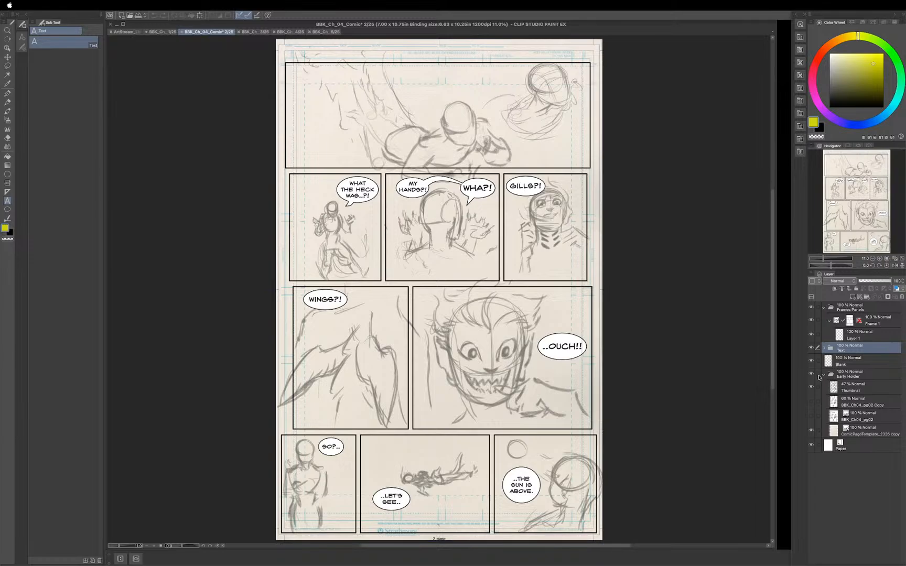
click(823, 375)
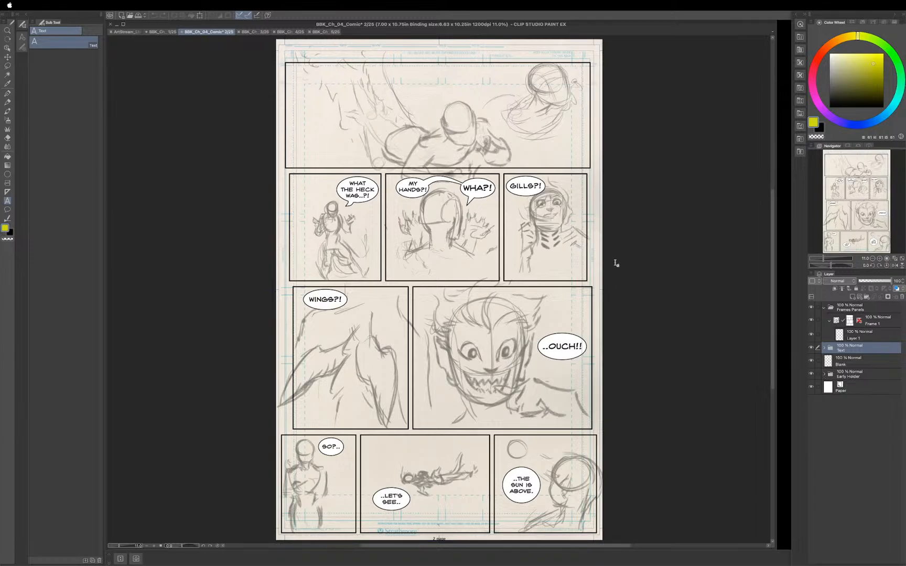
click(823, 308)
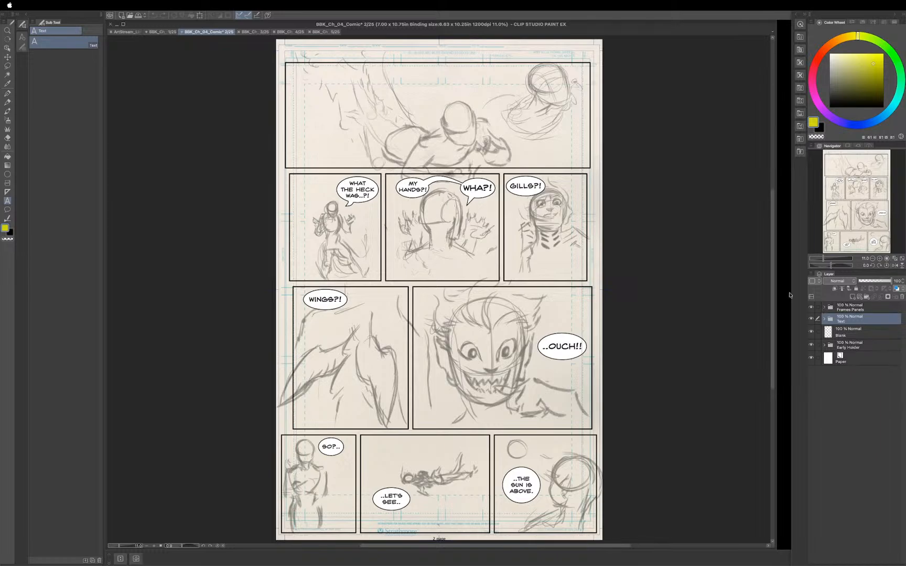
Step: Switch to comic page 3 and toggle the ComicPageTemplate_2026 copy layer to compare the page with and without it, leaving it visible
click(255, 32)
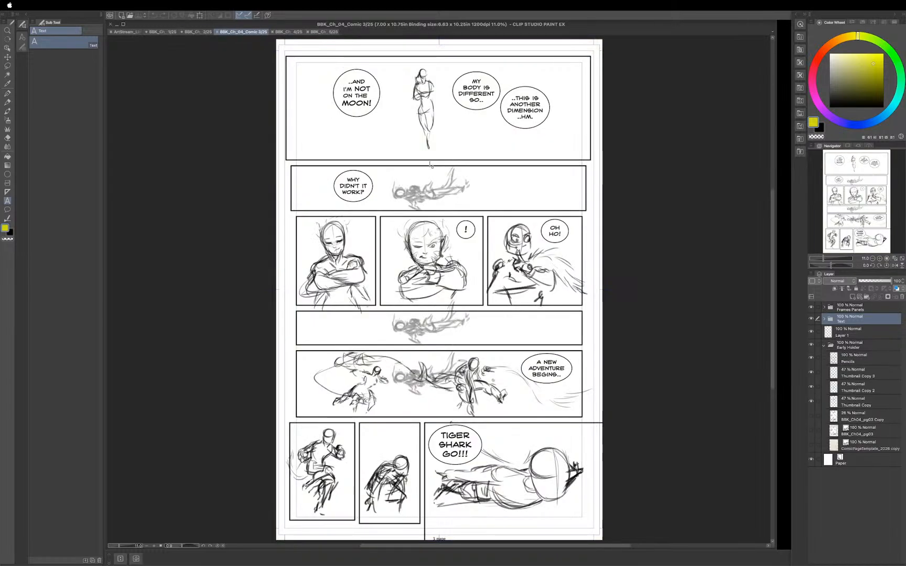
click(812, 446)
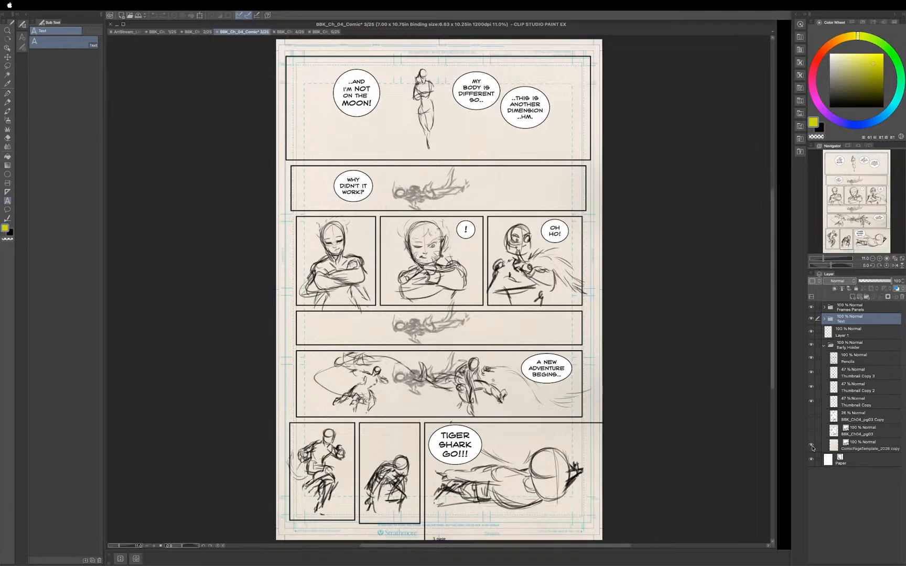
click(811, 446)
click(812, 447)
click(811, 446)
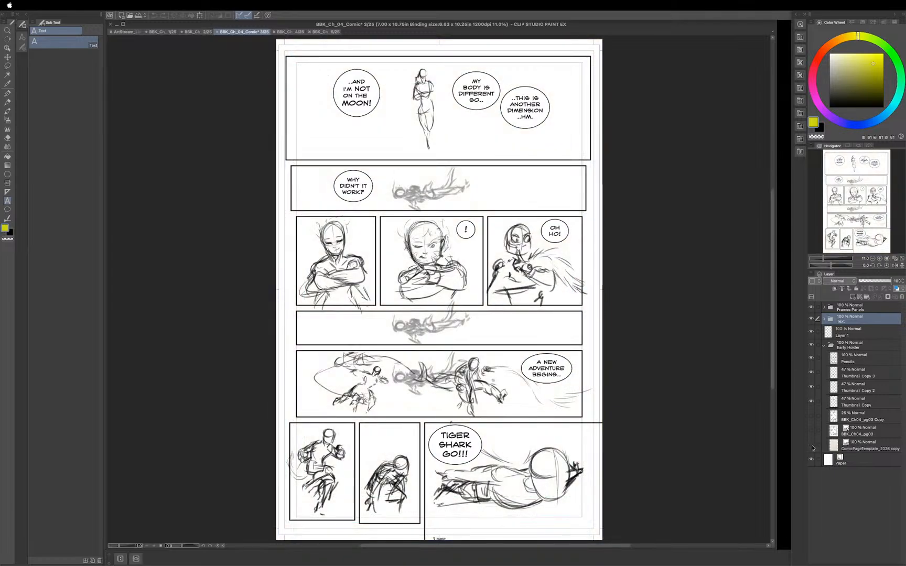
click(812, 447)
click(811, 447)
click(812, 444)
click(811, 447)
click(811, 446)
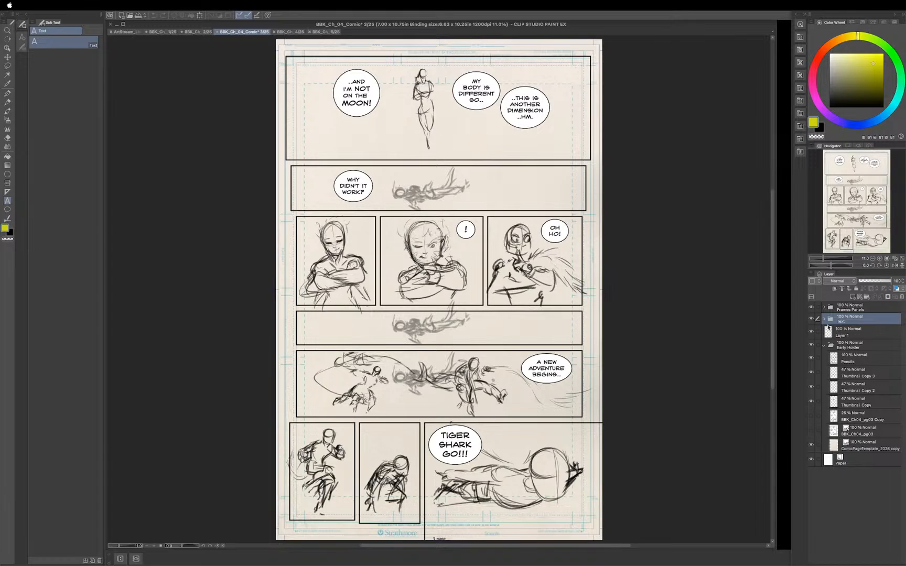
Step: Toggle the Pencils layer on page 3 to compare the drawing with and without it, leaving it hidden
click(811, 359)
click(811, 359)
click(811, 360)
click(811, 359)
click(812, 359)
Step: Switch Thumbnail Copy 3, Thumbnail Copy 2 and Thumbnail Copy off and back on to identify each repeated figure
click(810, 372)
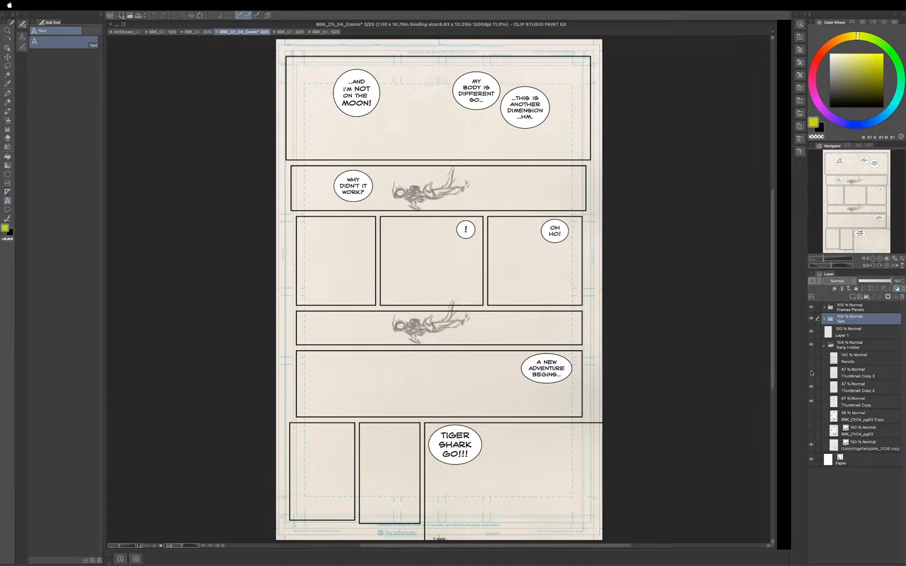
click(811, 373)
click(811, 372)
click(811, 373)
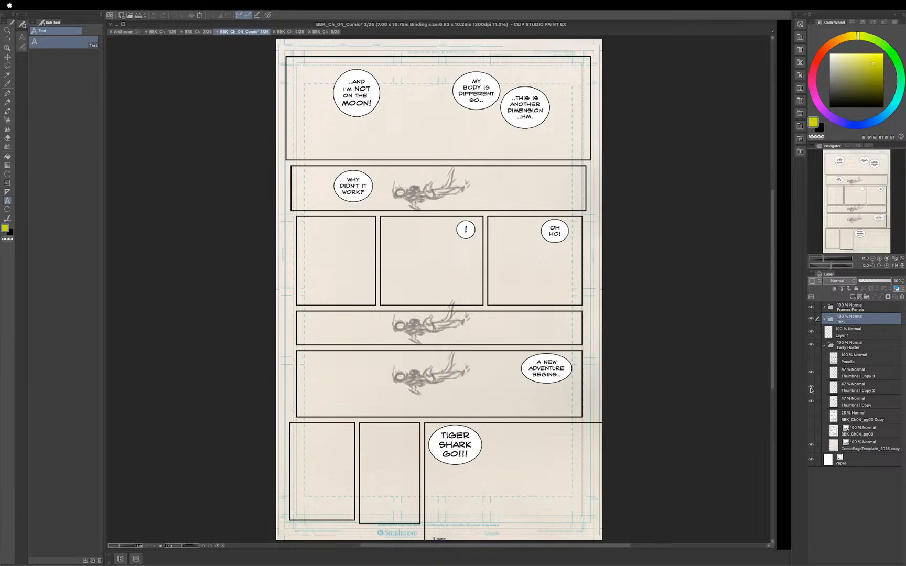
click(810, 388)
click(811, 387)
click(811, 402)
click(811, 403)
Step: Switch the Early Holder folder off and on, show the Pencils layer again, and collapse the folder
click(811, 347)
click(811, 347)
click(811, 359)
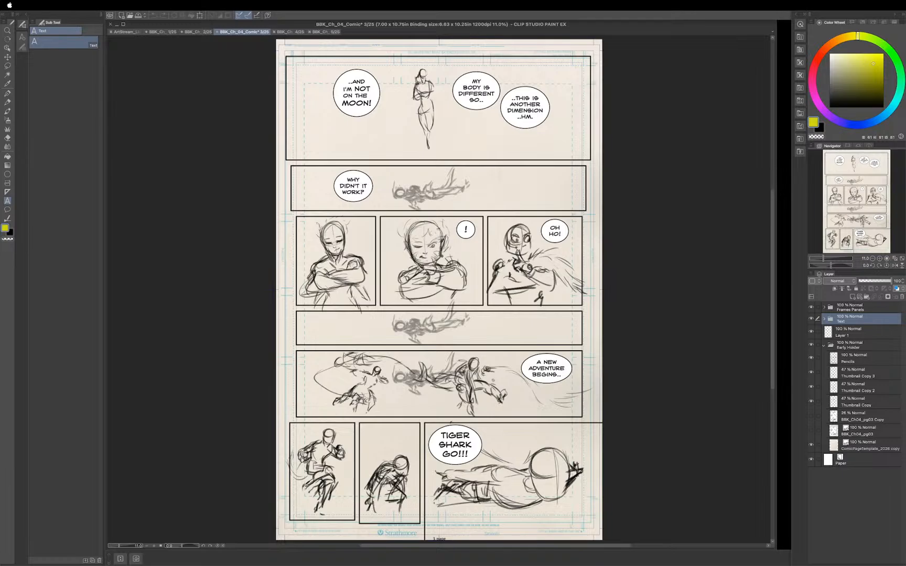
click(824, 346)
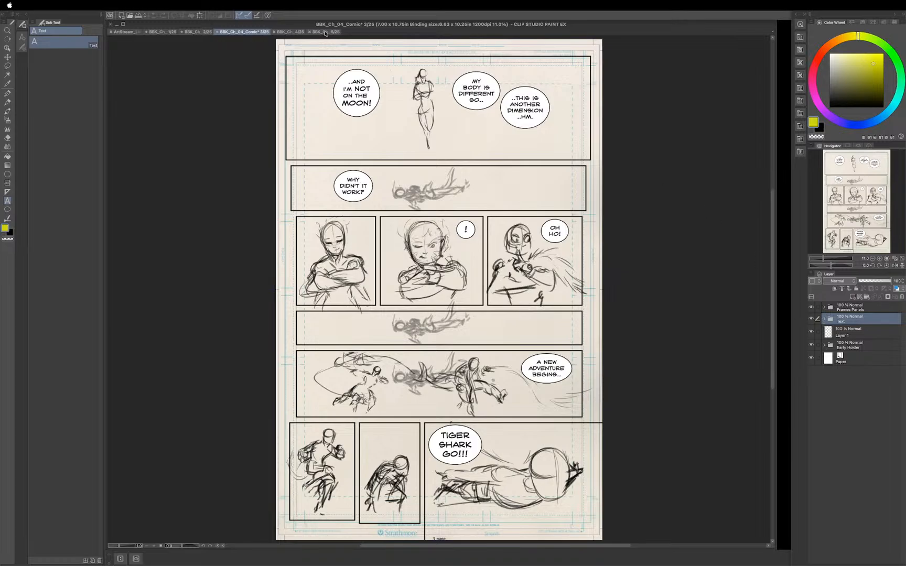
Step: View comic page 4 and then page 5, cancelling the stray text entry on page 5
click(297, 32)
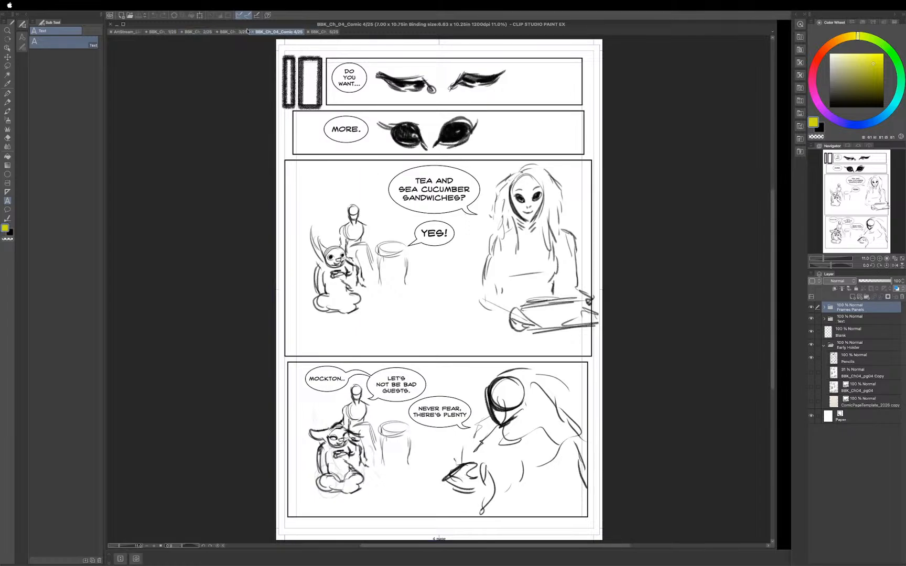
click(322, 32)
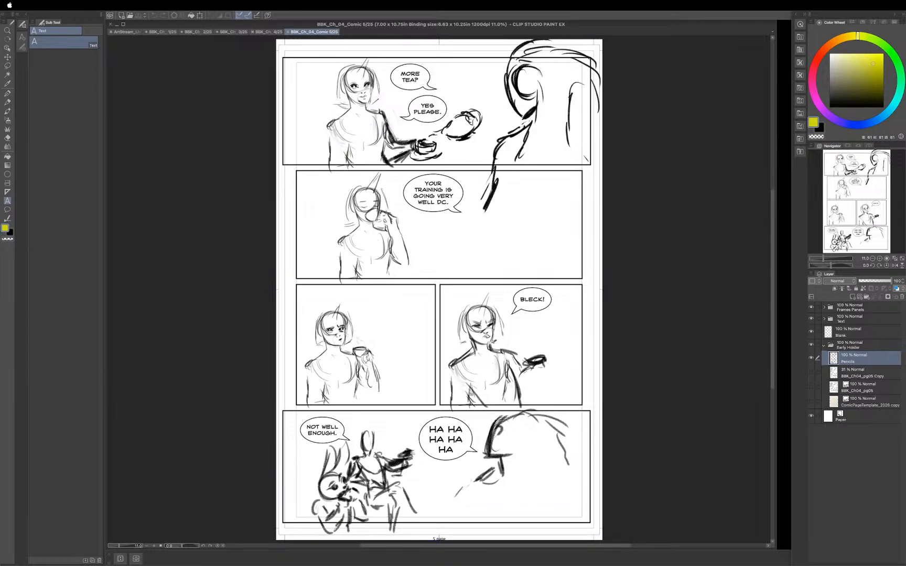
click(366, 214)
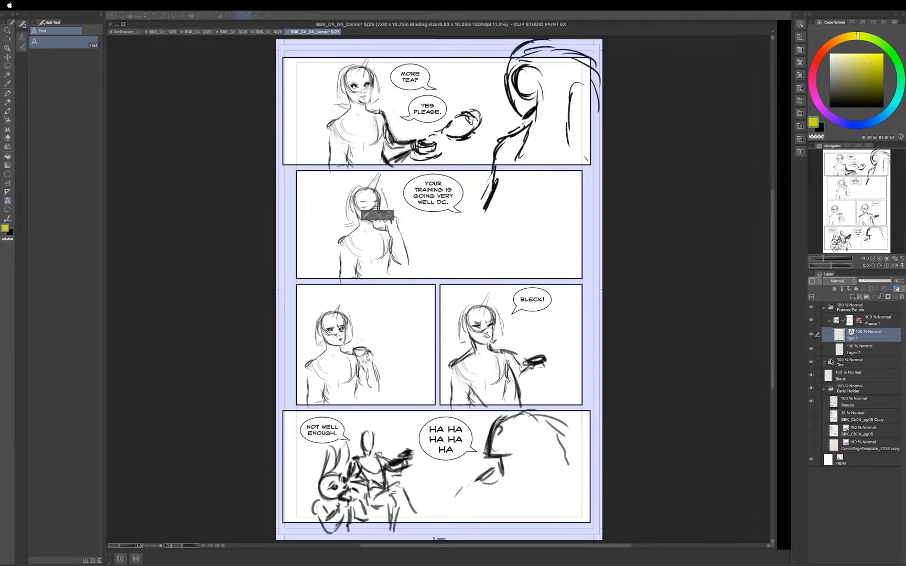
key(Escape)
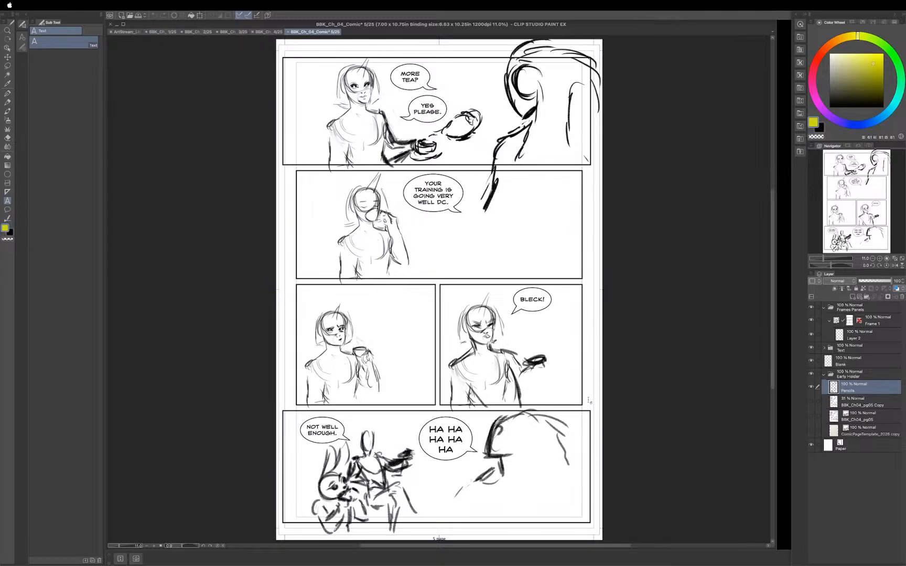
Step: Close comic pages 1 to 4, discarding the changes on pages 1, 2 and 3
click(159, 33)
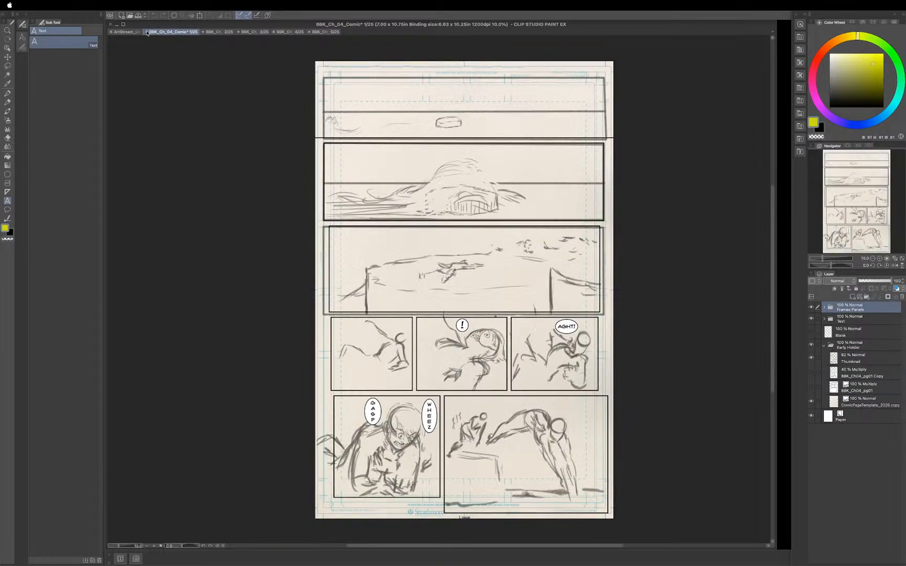
click(146, 33)
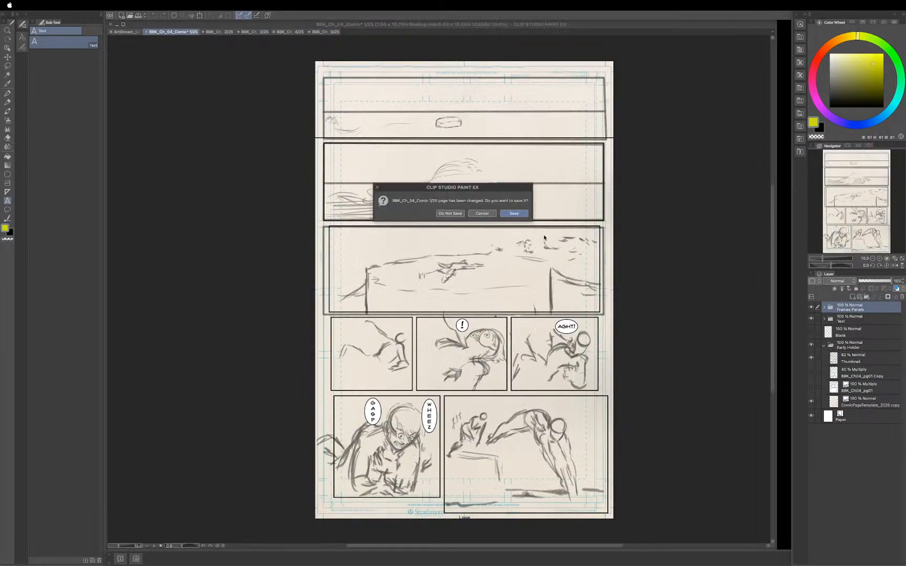
click(449, 212)
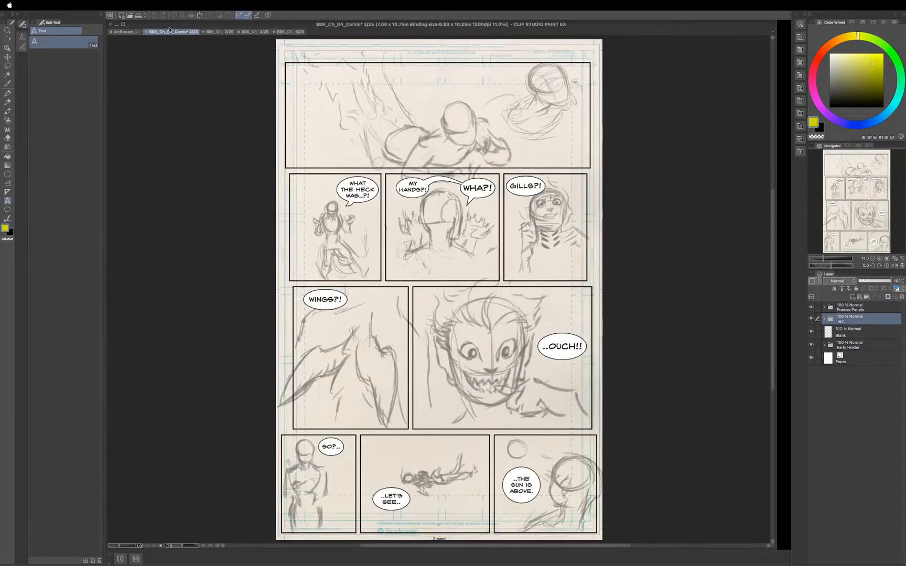
click(148, 32)
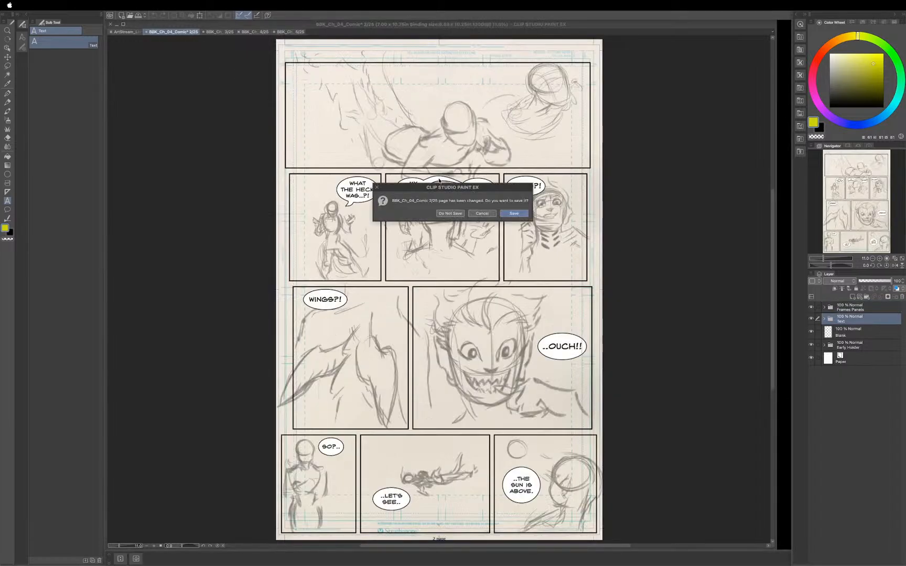
click(451, 213)
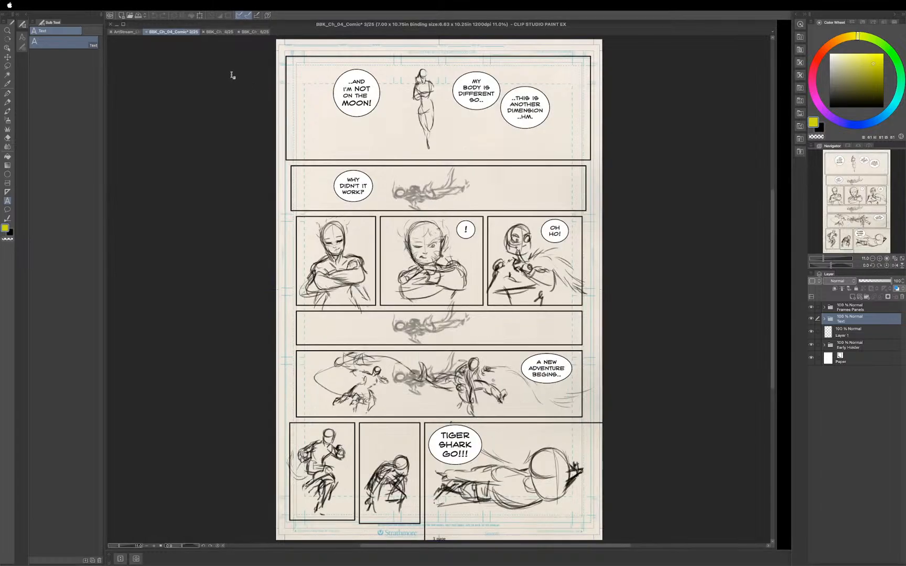
click(147, 33)
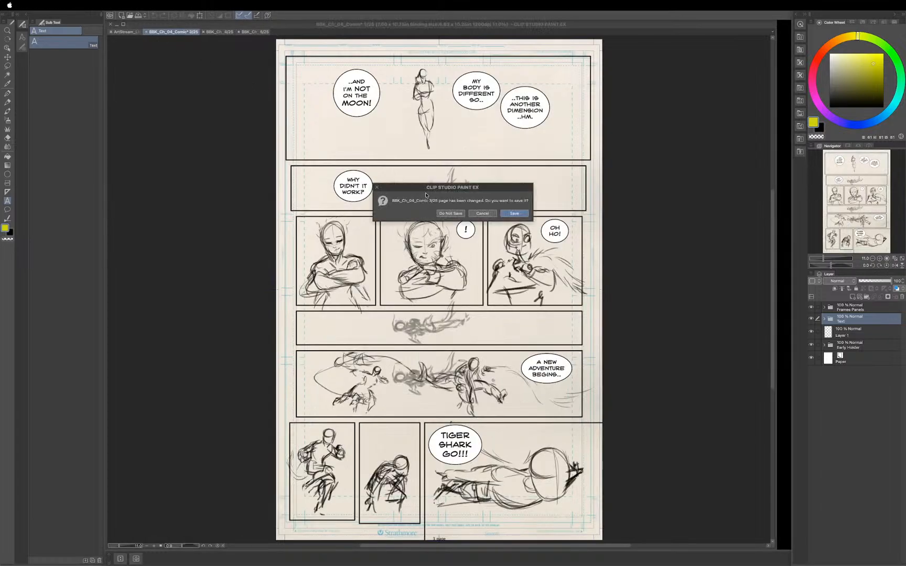
click(447, 214)
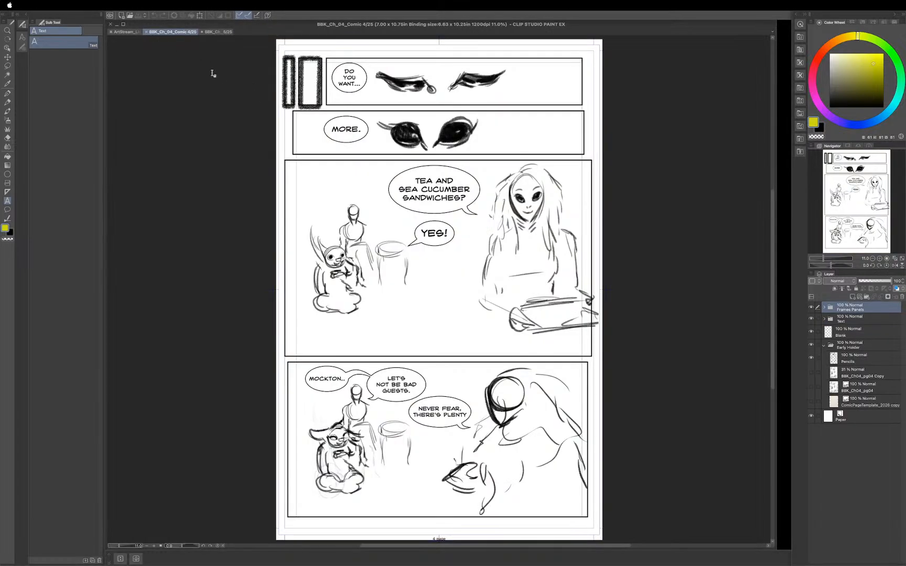
click(146, 32)
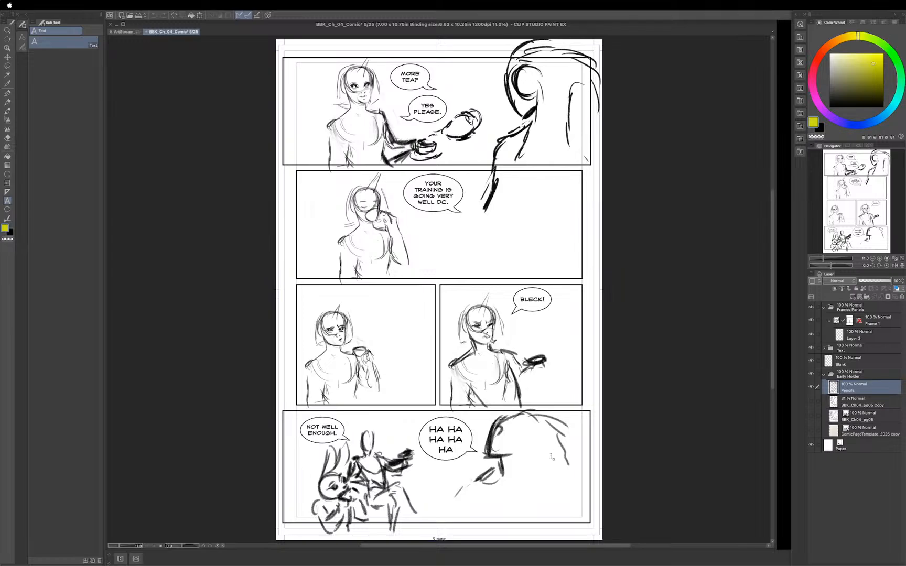
Step: Cancel closing comic page 5 and open page0006.clip, page0007.clip and page0008.clip from the BBK_Ch_04_Comic folder
click(146, 33)
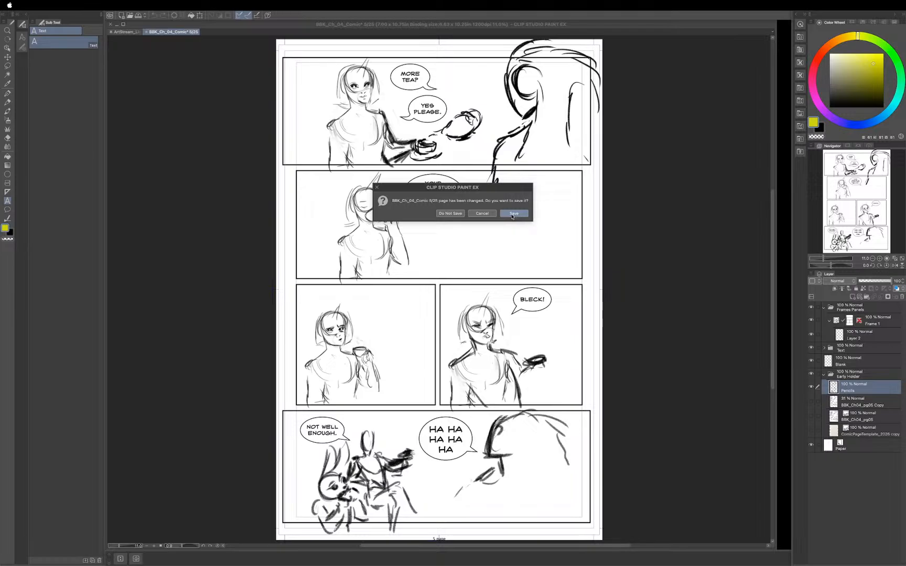
click(481, 214)
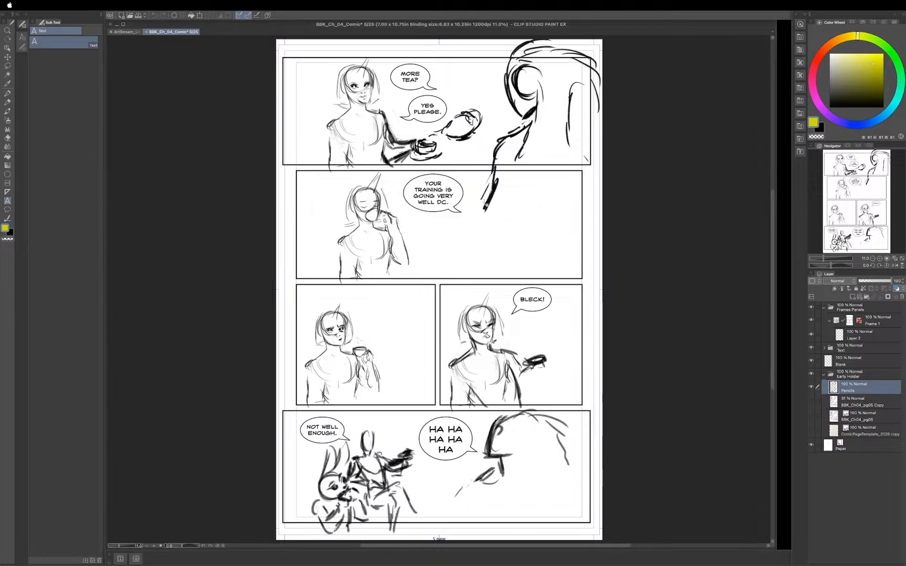
key(super+o)
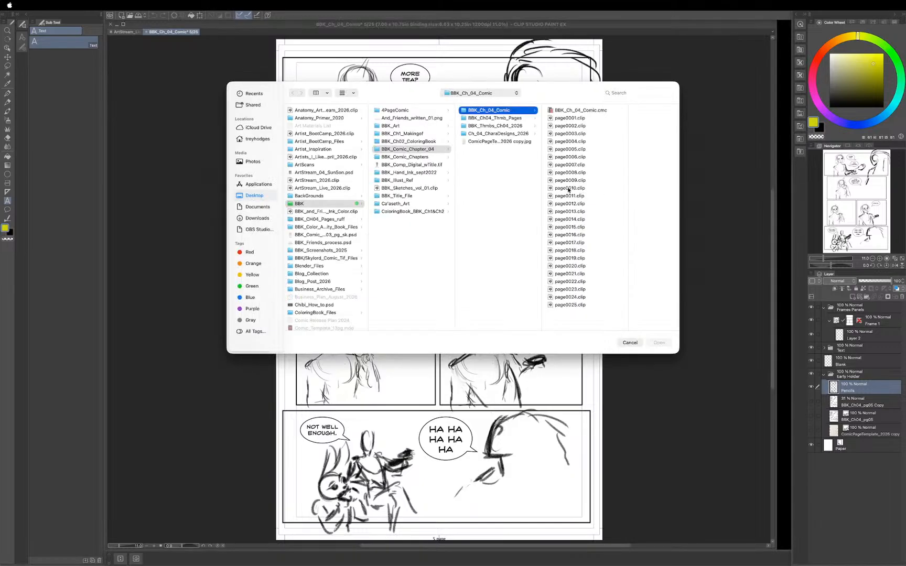
click(569, 157)
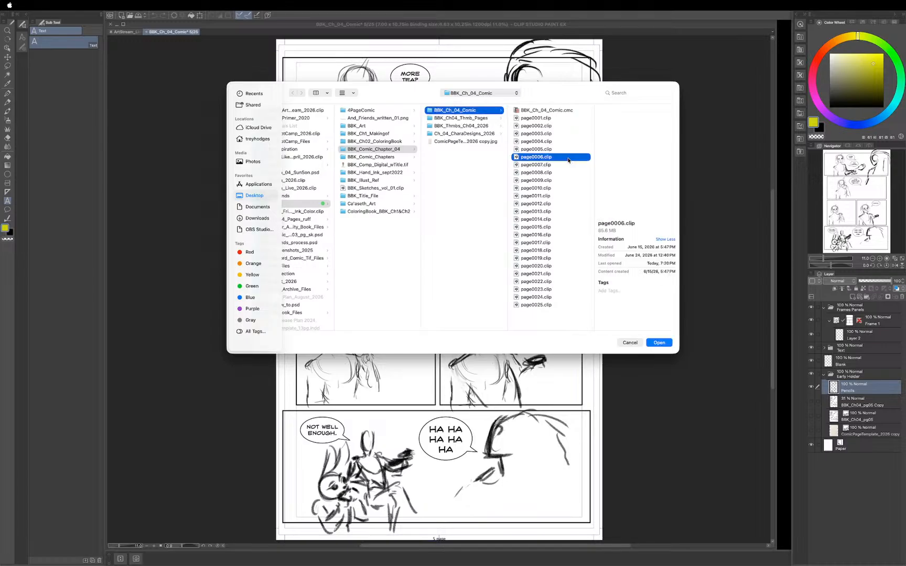
shift+click(535, 172)
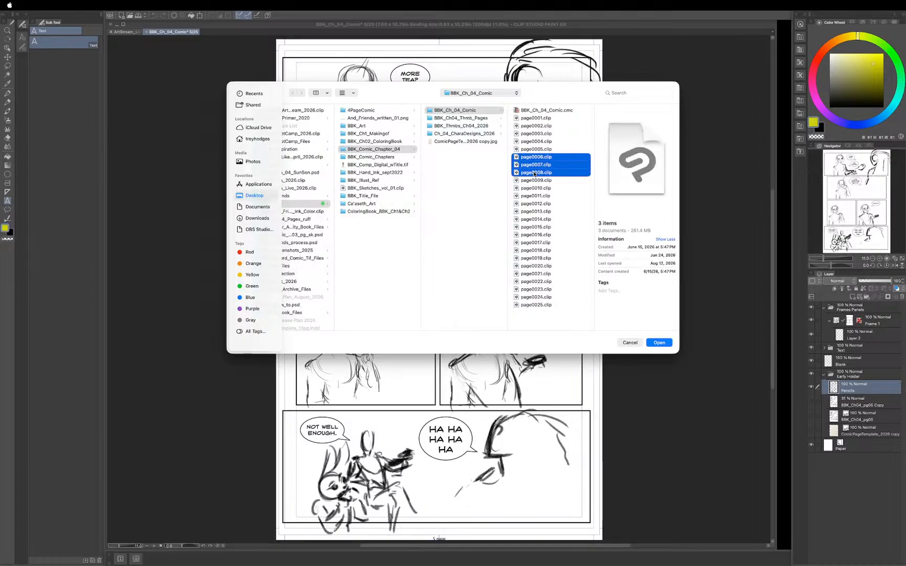
click(659, 342)
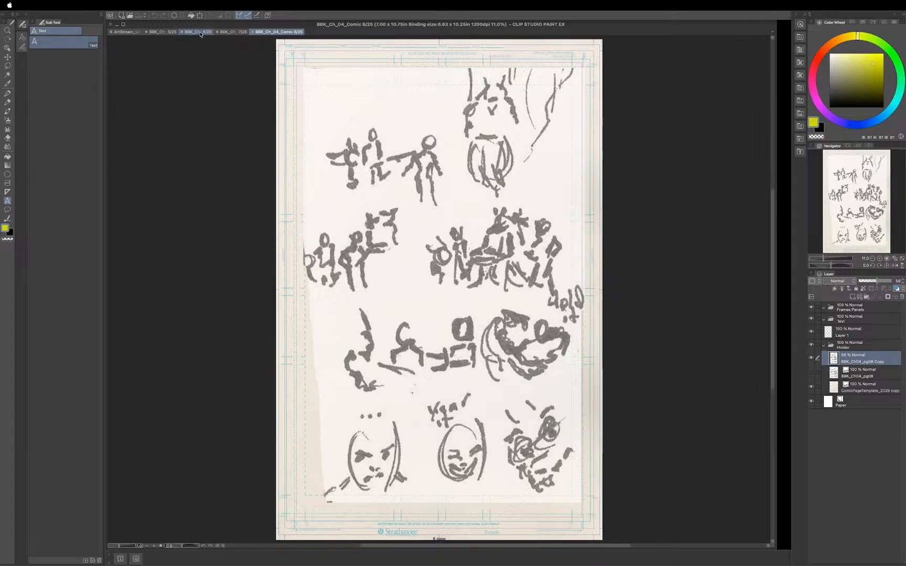
Step: View comic pages 7 and 6 and return to page 5
click(234, 32)
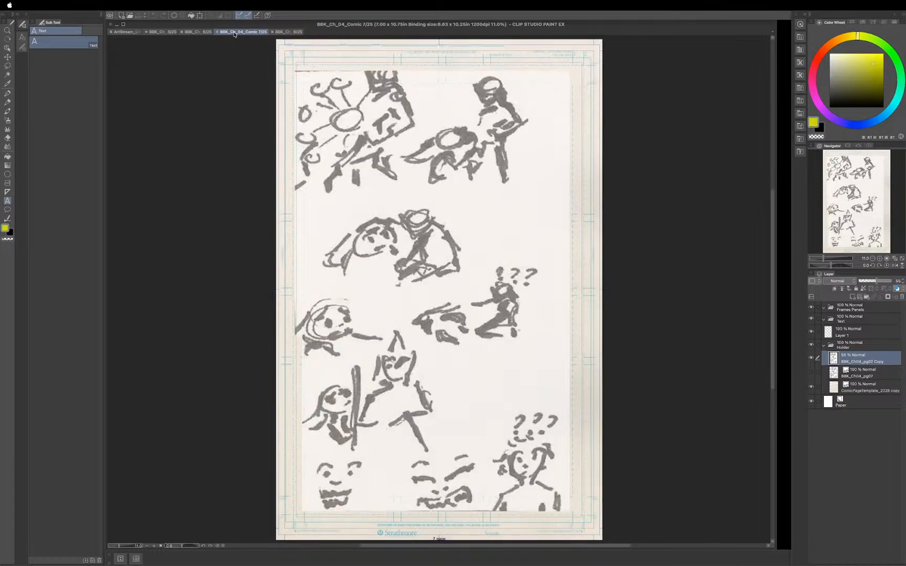
click(193, 33)
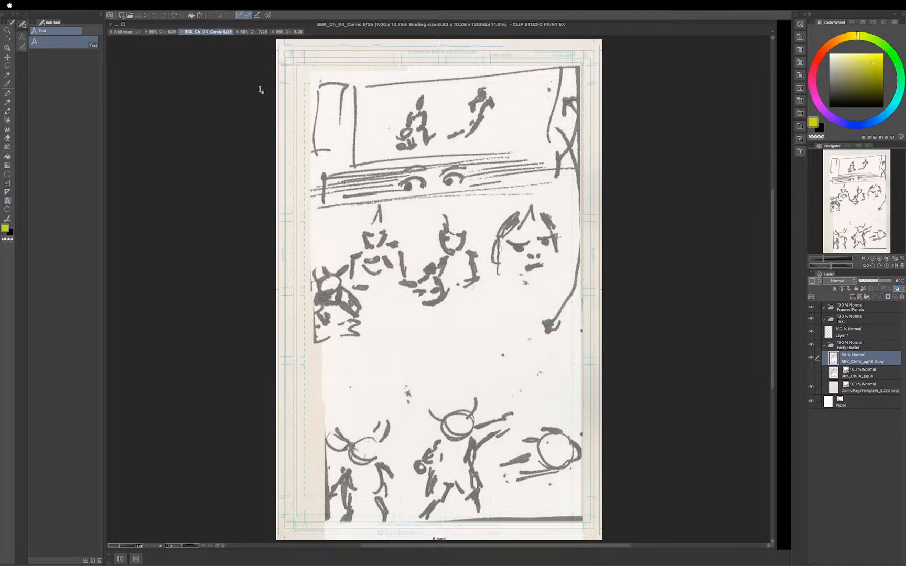
click(167, 33)
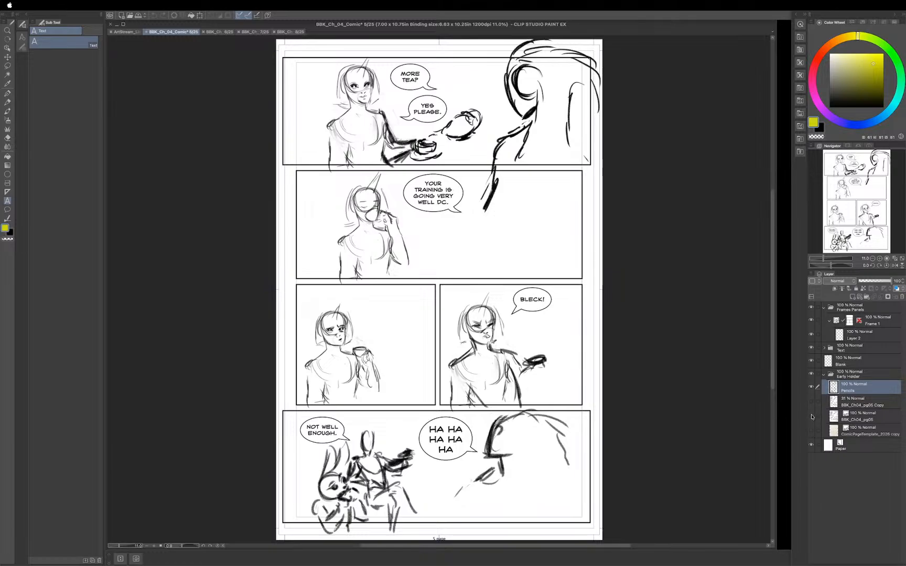
Step: Compare page 5's thumbnail scan with its pencils by temporarily showing BBK_Ch04_pg05 and switching the Pencils layer off and on
click(811, 416)
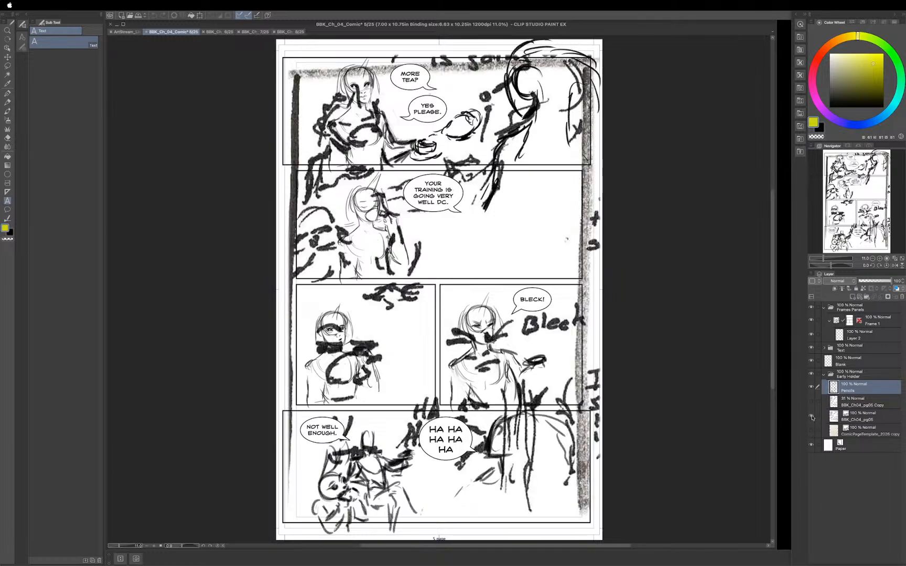
click(811, 388)
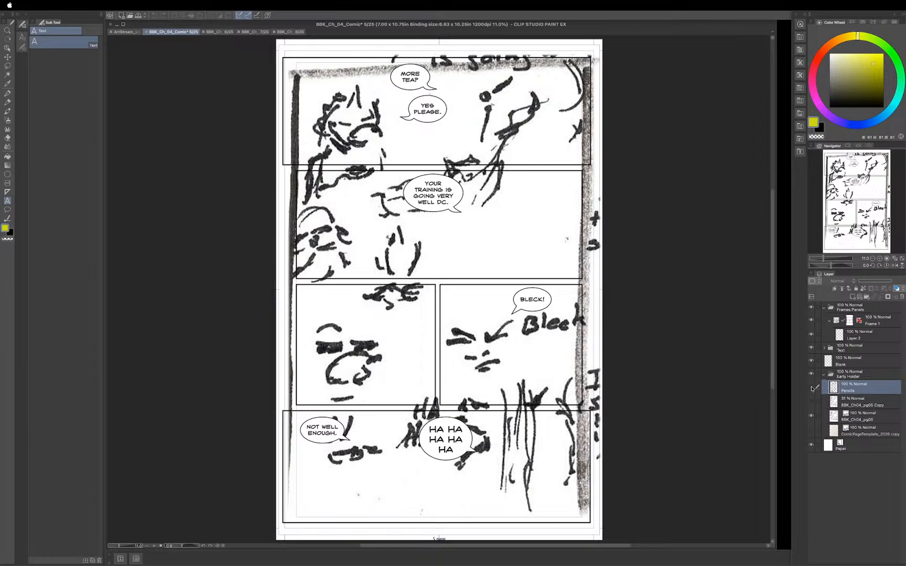
click(811, 388)
click(811, 388)
click(812, 388)
click(824, 375)
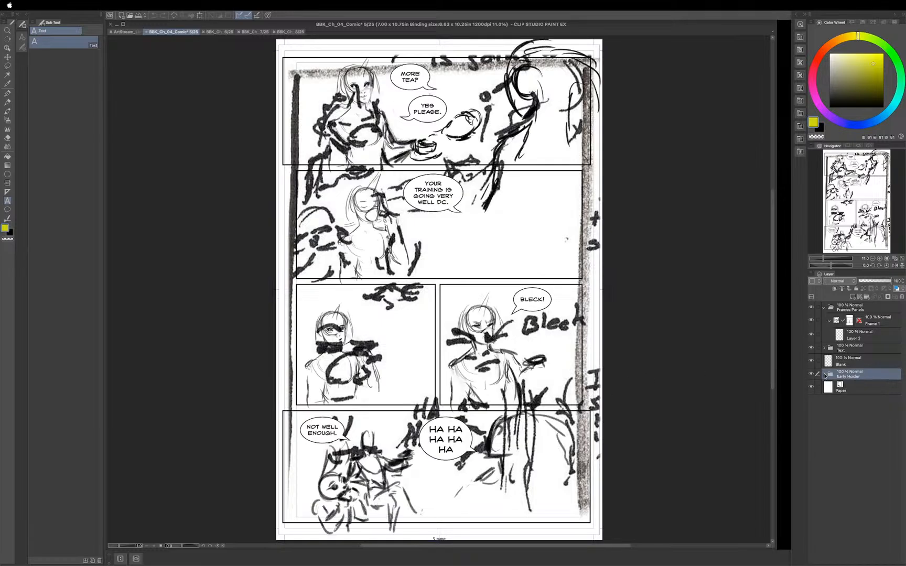
click(824, 375)
click(811, 415)
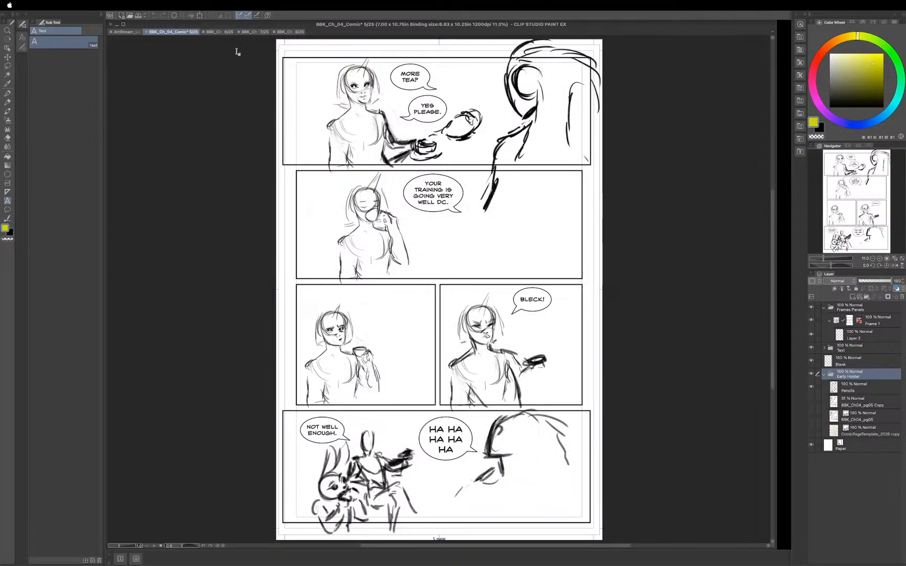
Step: In the ArtStream_Live_2026 document, hide the CharaDesign v2 folder and show the Chara Line Color folder
click(220, 32)
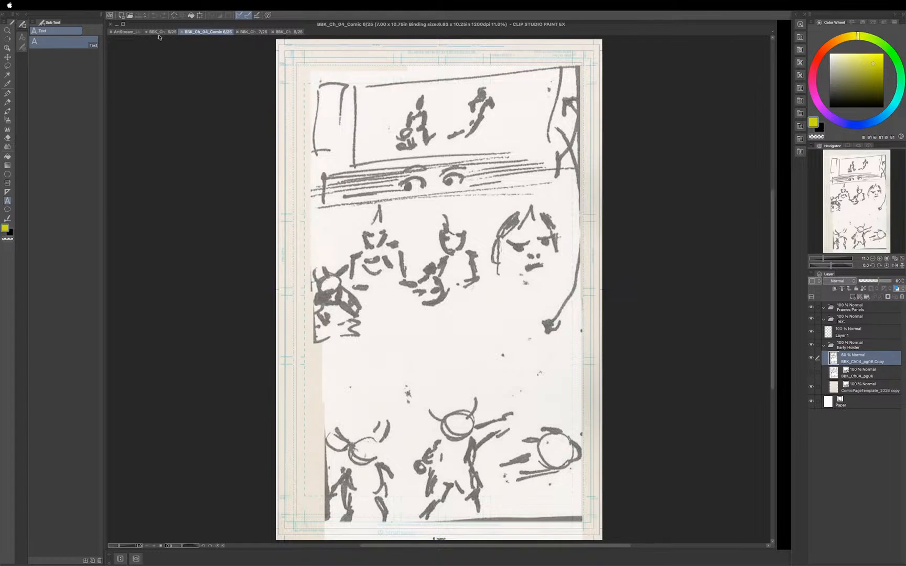
click(126, 32)
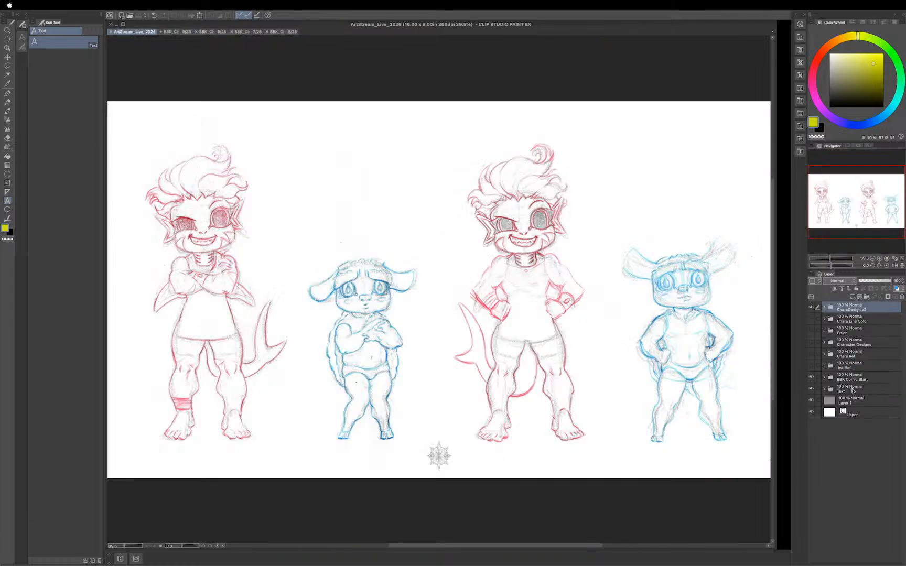
click(811, 307)
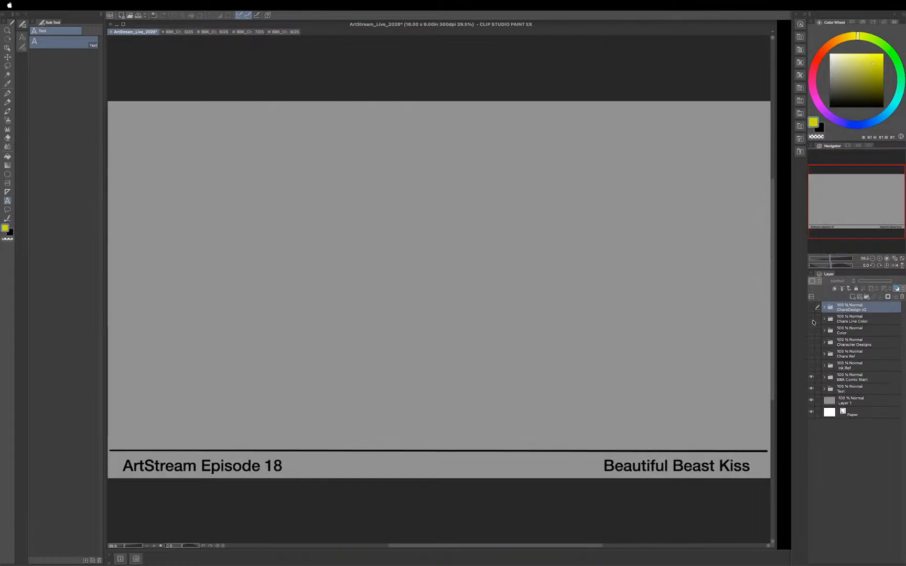
click(812, 319)
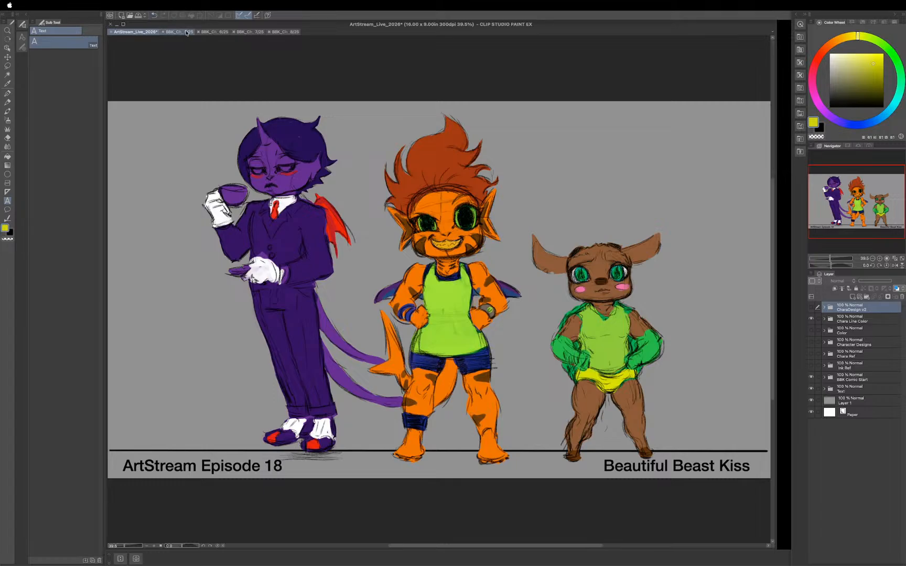
Step: View comic page 6 and switch the BBK_Ch04_pg06 Copy layer off and on to compare it with the blank template
click(221, 32)
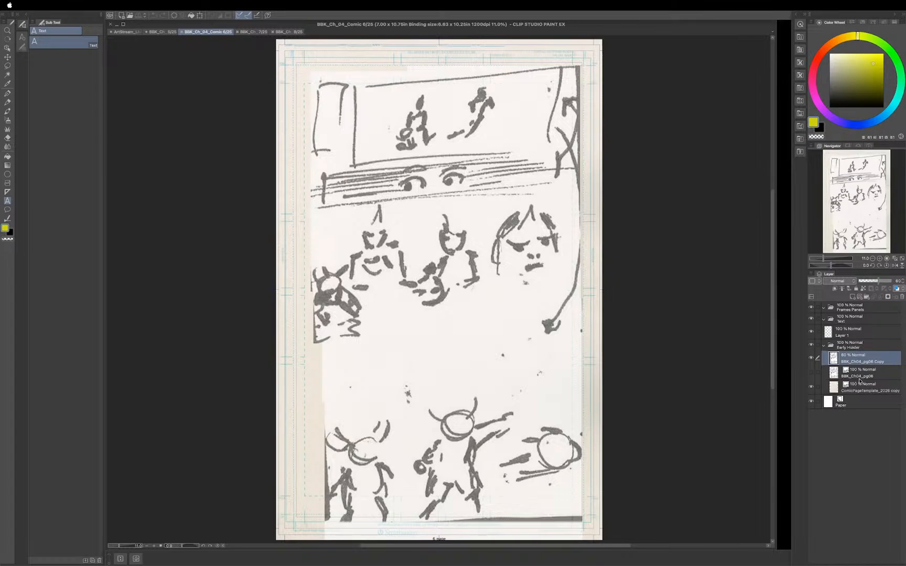
click(811, 359)
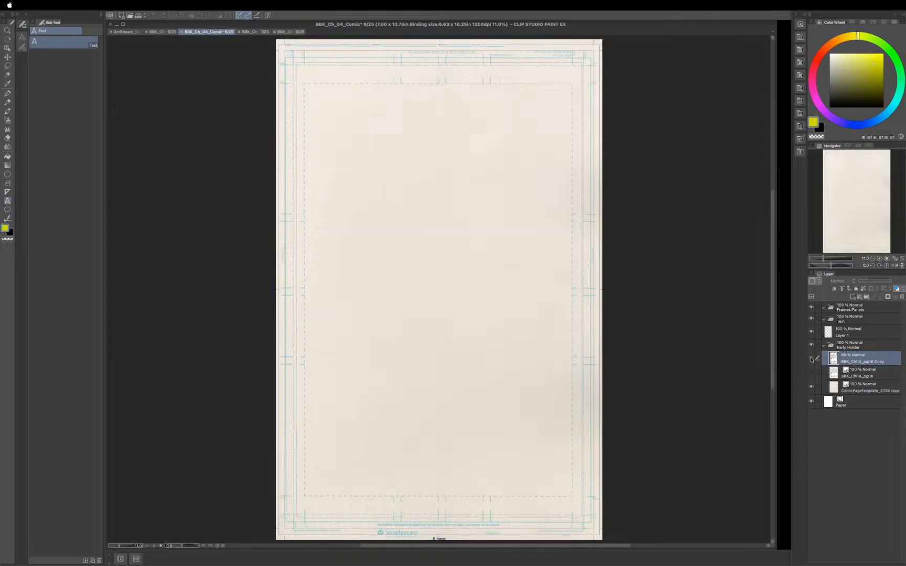
click(811, 360)
click(811, 359)
click(811, 359)
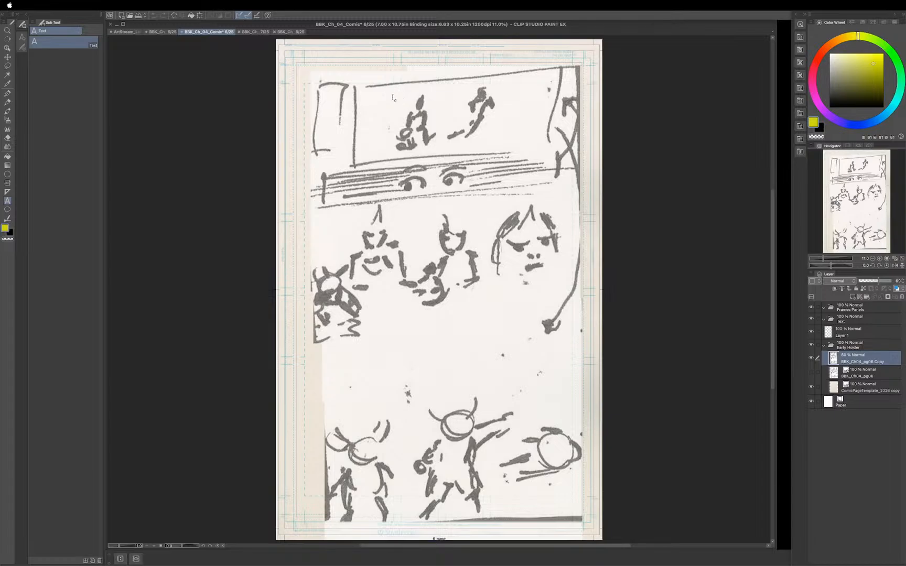
Step: Select page 6's wide top panel sketch with a rectangular selection and move it into the gap above the bottom row of figures
key(m)
click(69, 44)
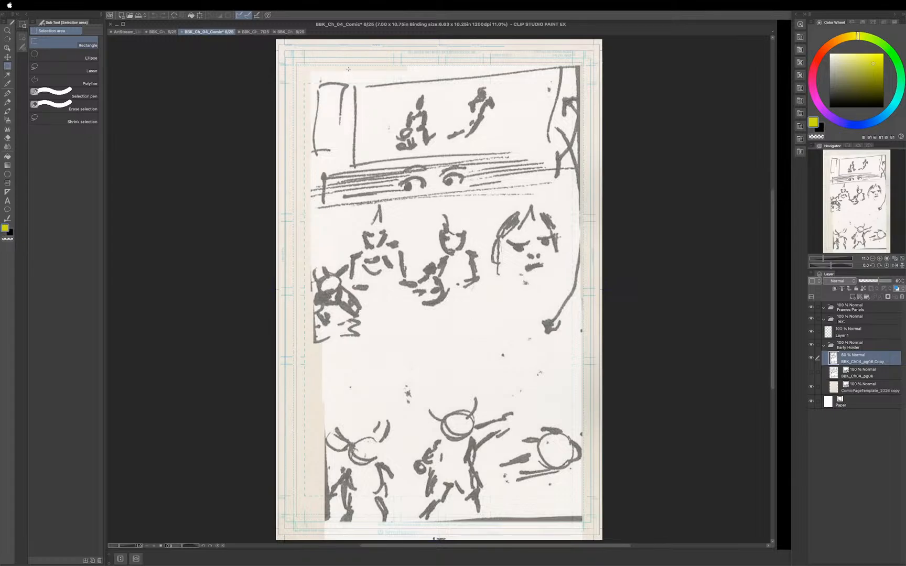
drag(349, 67, 584, 161)
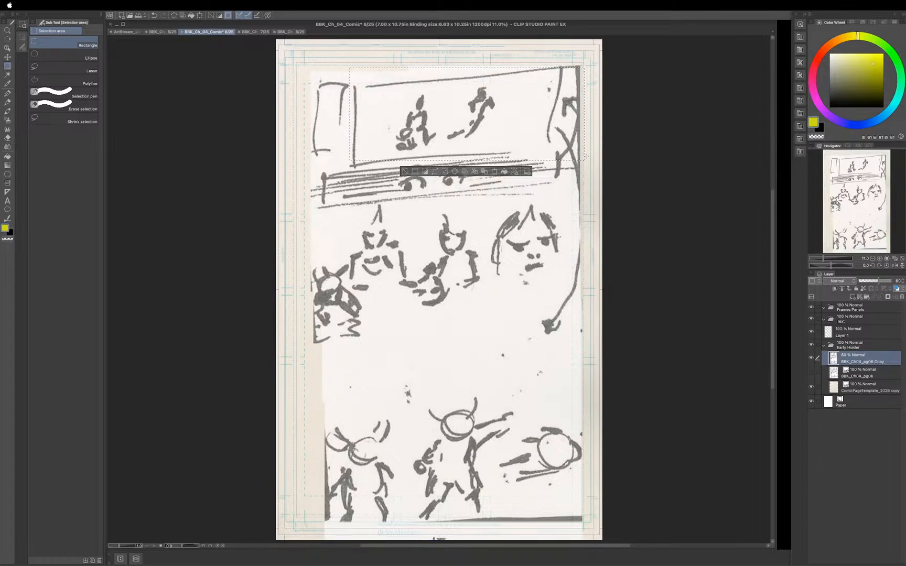
key(super+t)
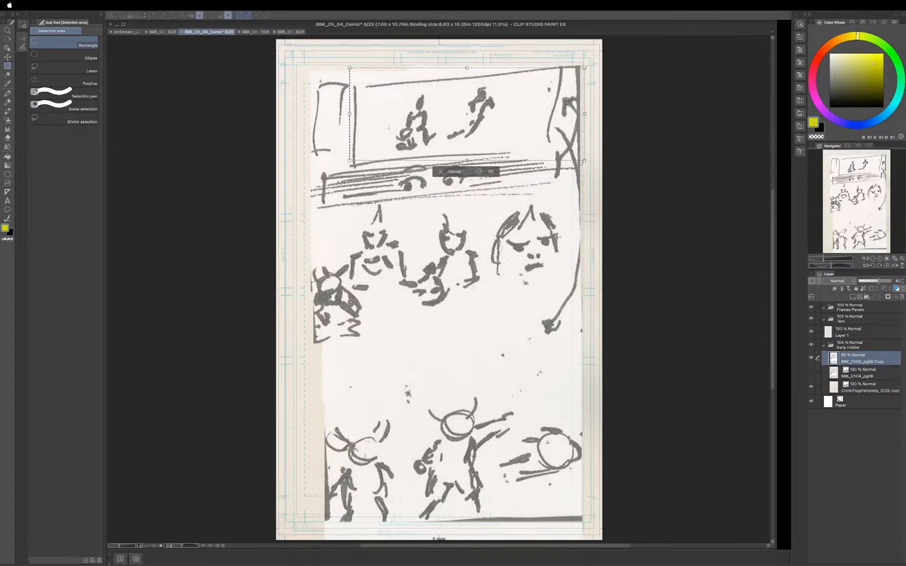
mouse_move(464, 117)
mouse_down()
mouse_move(458, 355)
mouse_move(442, 371)
mouse_move(448, 358)
mouse_up()
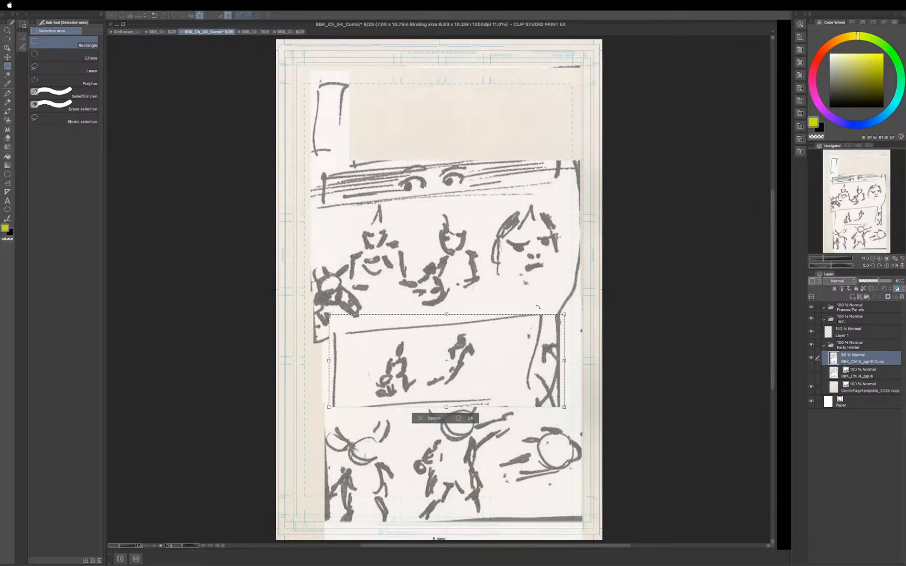
Step: Reduce the moved panel's height to fit the gap, stretch it across the page width, apply the transform and deselect
drag(561, 317, 550, 335)
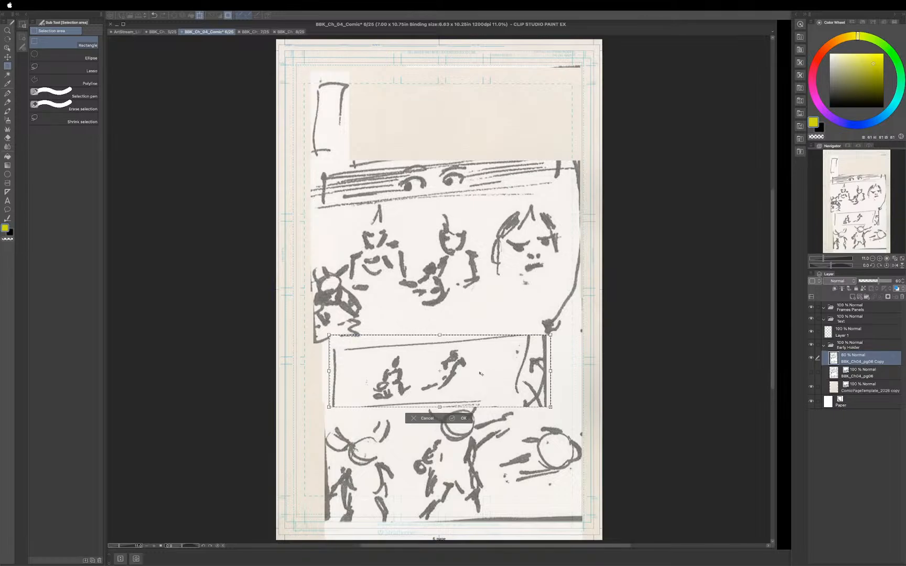
mouse_move(479, 373)
mouse_down()
mouse_move(487, 368)
mouse_move(459, 371)
mouse_up()
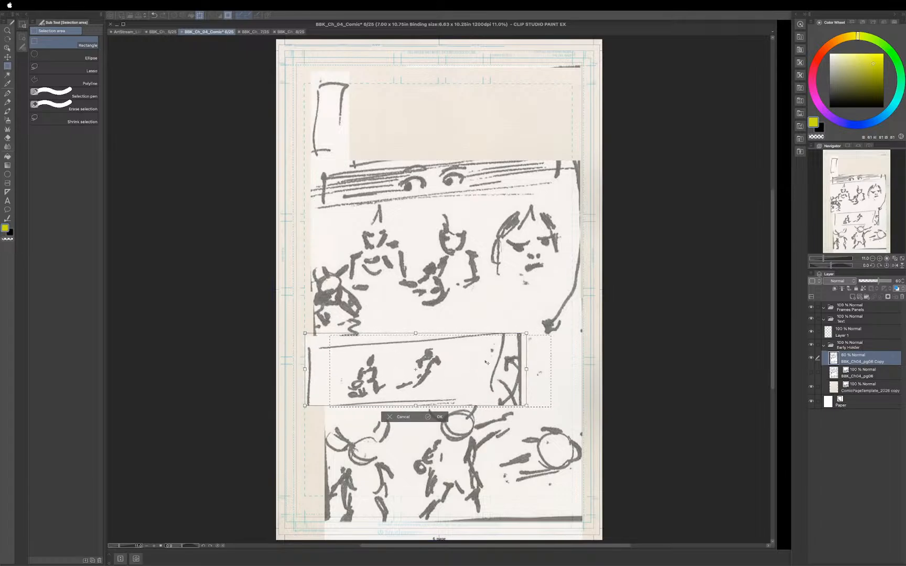
drag(527, 369, 595, 370)
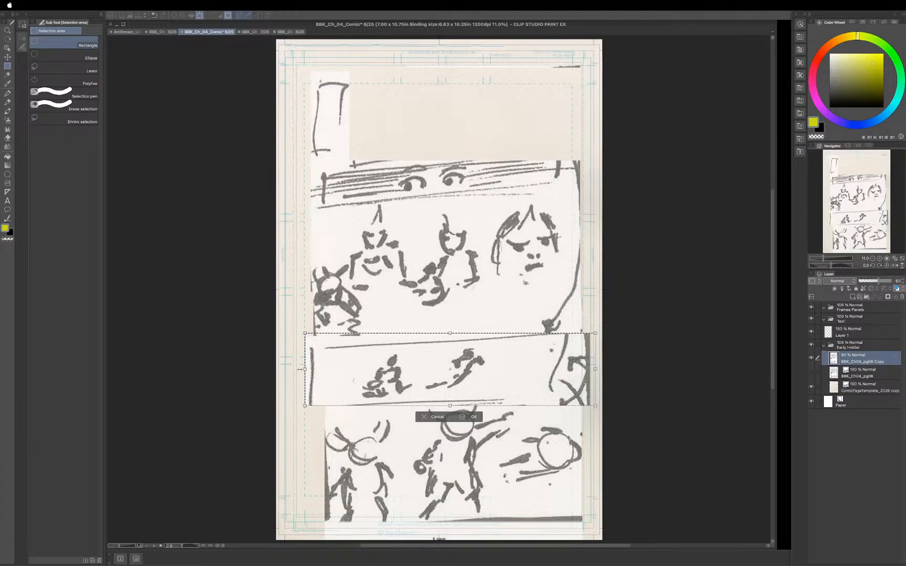
drag(296, 369, 293, 369)
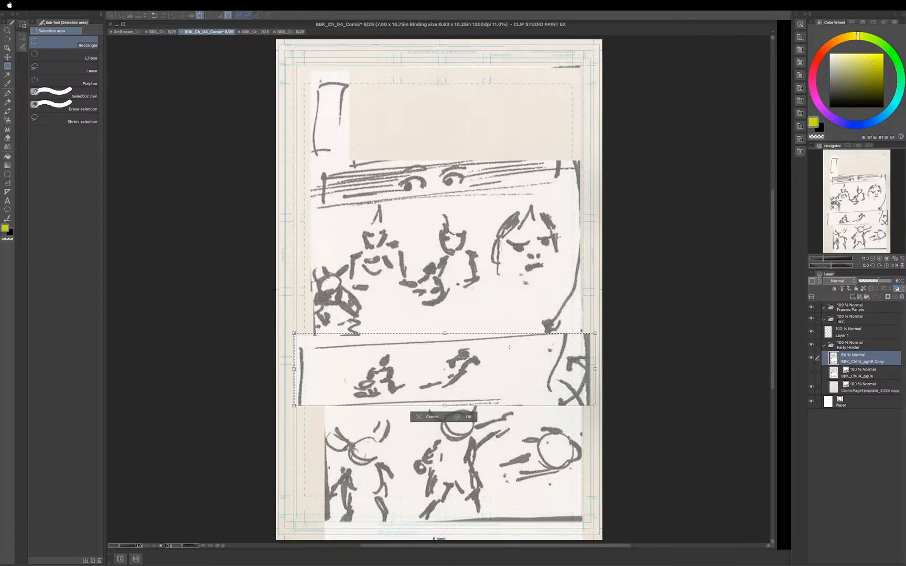
click(541, 371)
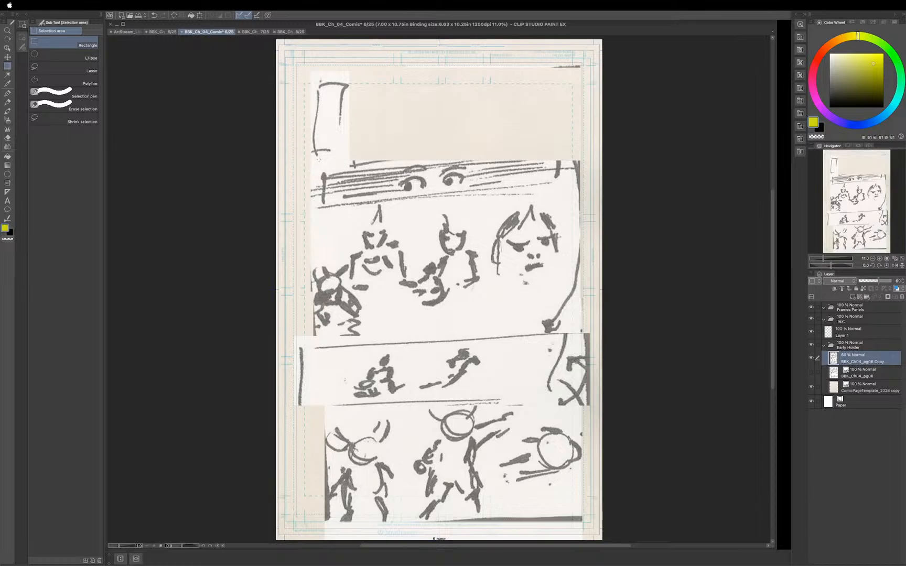
Step: Move the eyes strip up beside the small top panel, narrow it to the page border, increase its height and deselect
drag(315, 156, 572, 200)
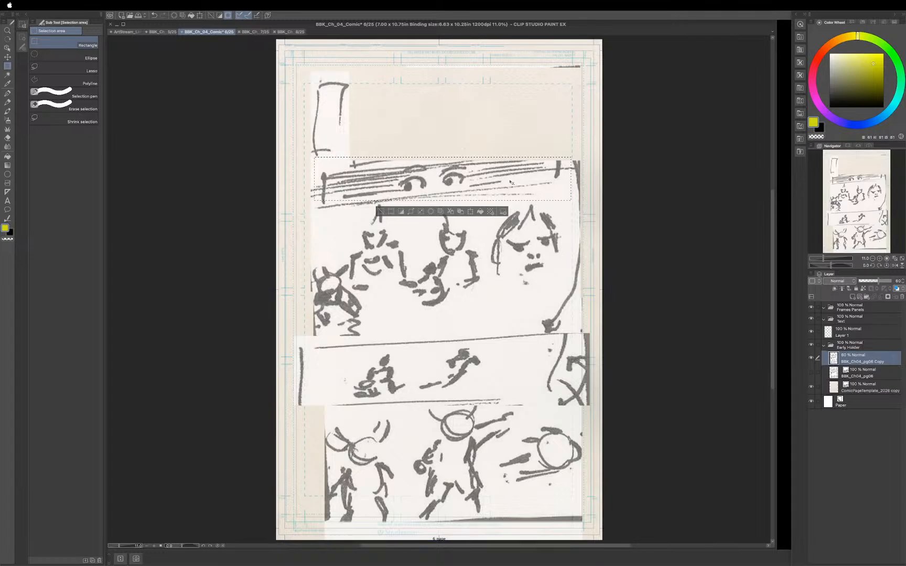
key(super+t)
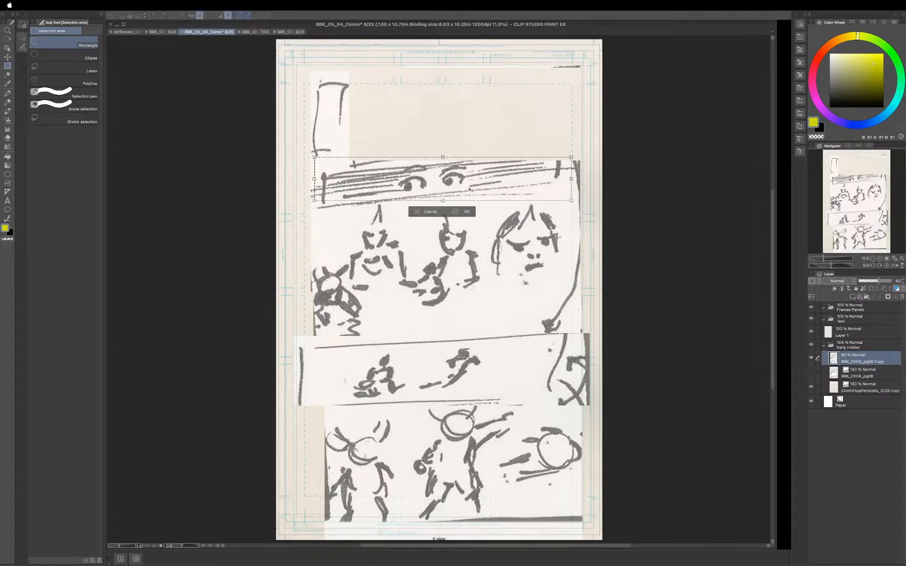
mouse_move(466, 185)
mouse_down()
mouse_move(487, 165)
mouse_move(503, 118)
mouse_move(495, 119)
mouse_up()
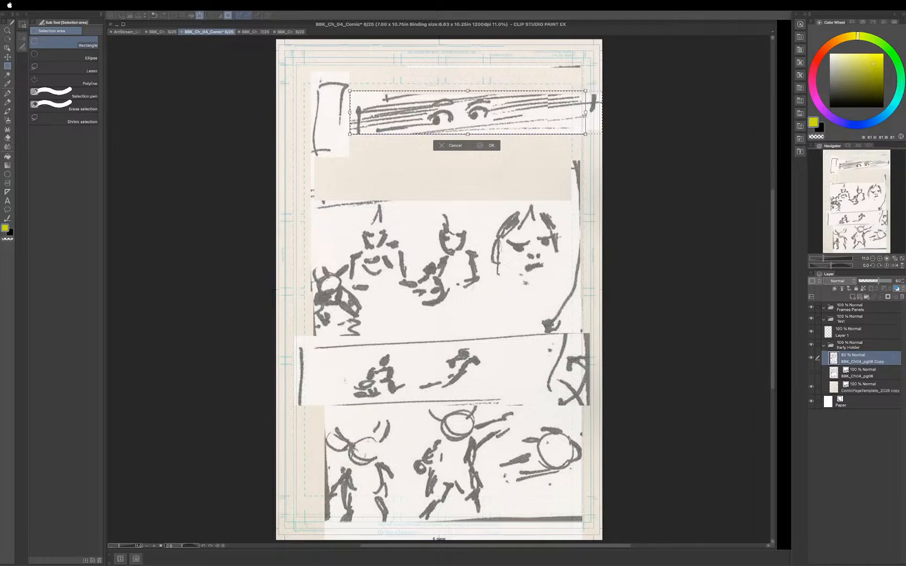
drag(583, 115, 581, 115)
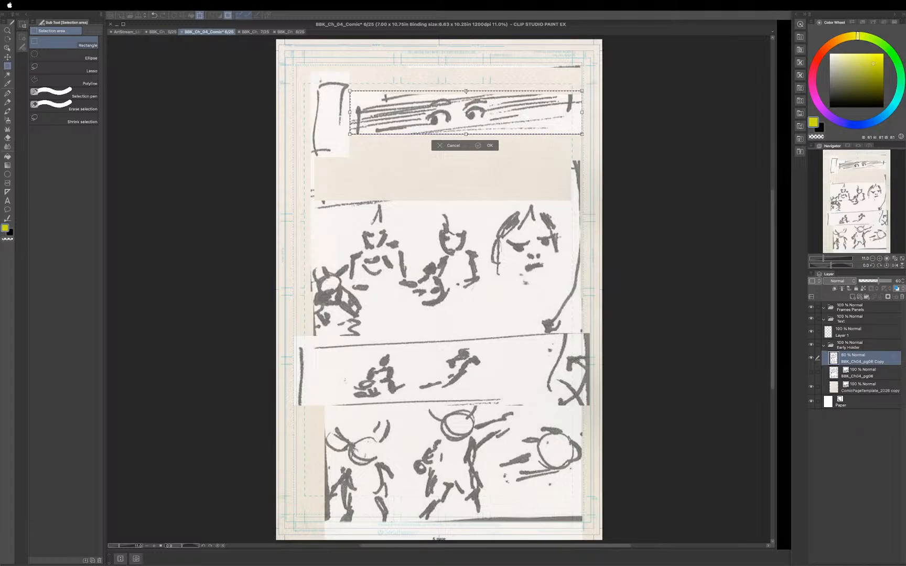
drag(466, 91, 466, 79)
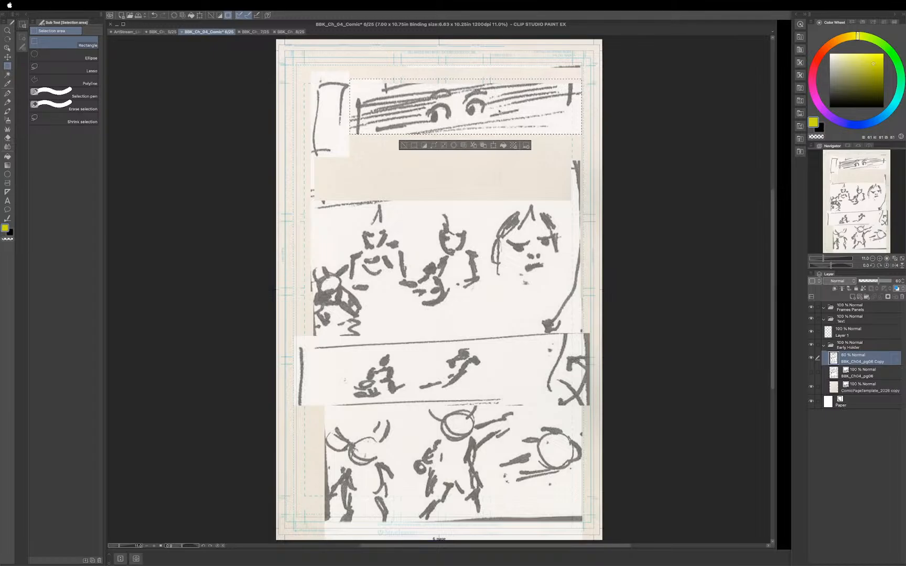
click(489, 210)
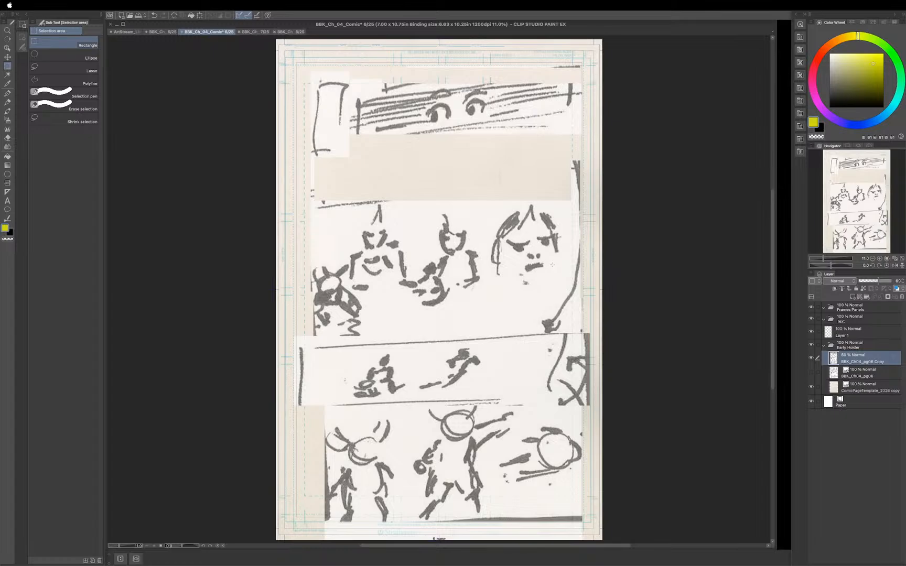
Step: Check page 5's layout for reference, and on a new layer on page 6 outline the small top panel in yellow with the G-pen
click(165, 33)
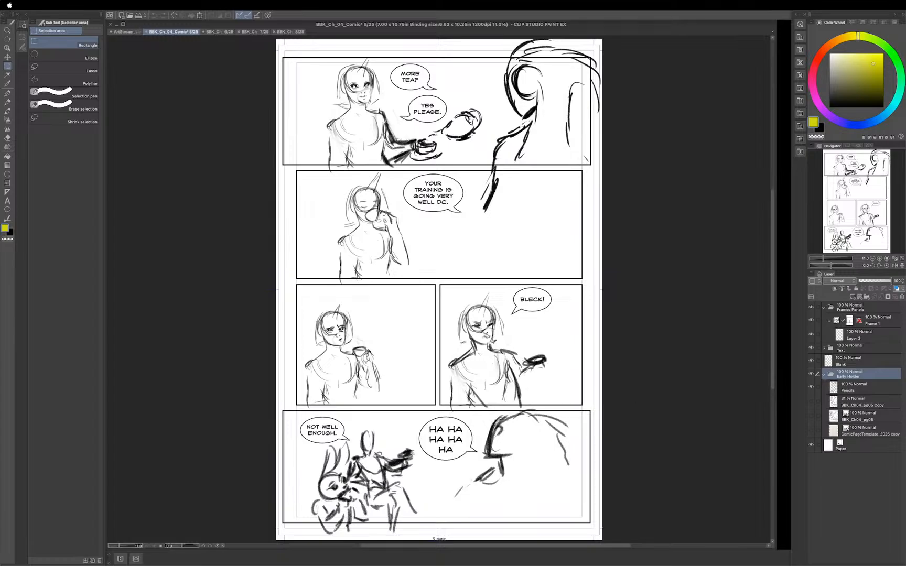
click(217, 33)
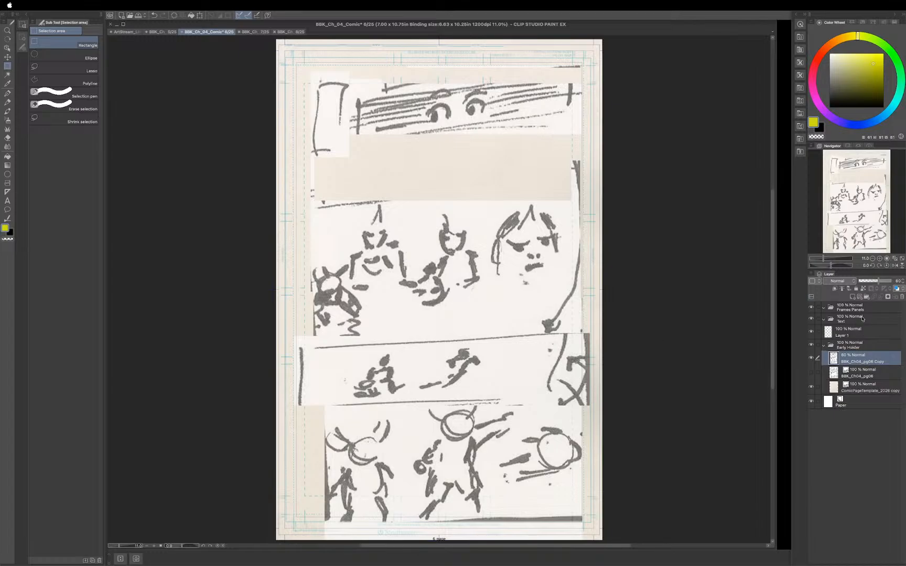
click(852, 297)
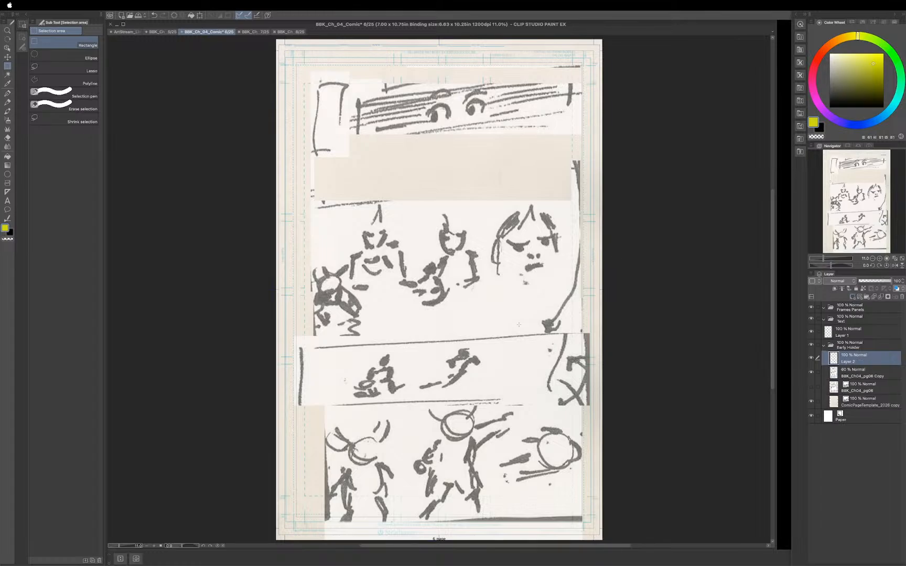
key(p)
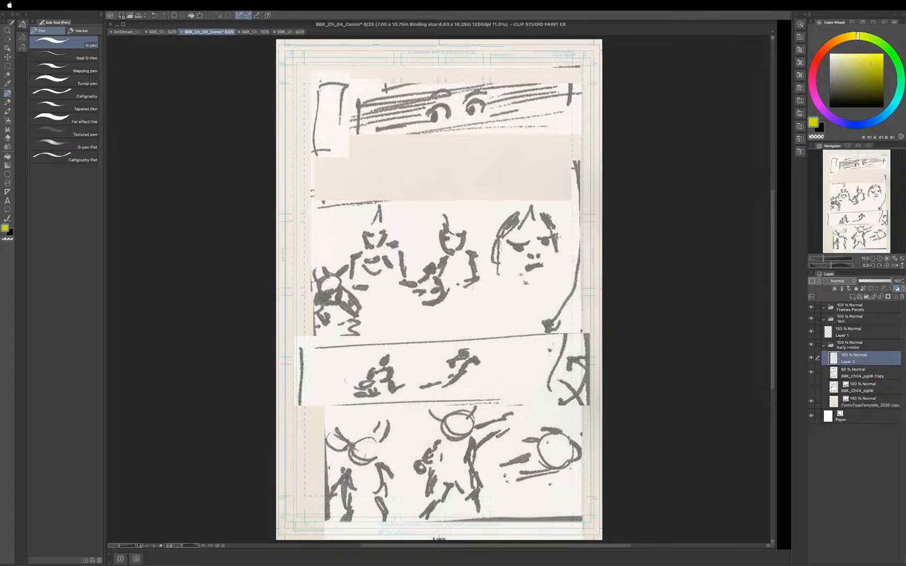
drag(316, 88, 312, 151)
drag(317, 113, 313, 150)
mouse_move(317, 84)
mouse_down()
mouse_move(349, 84)
mouse_move(336, 158)
mouse_move(313, 150)
mouse_move(334, 151)
mouse_up()
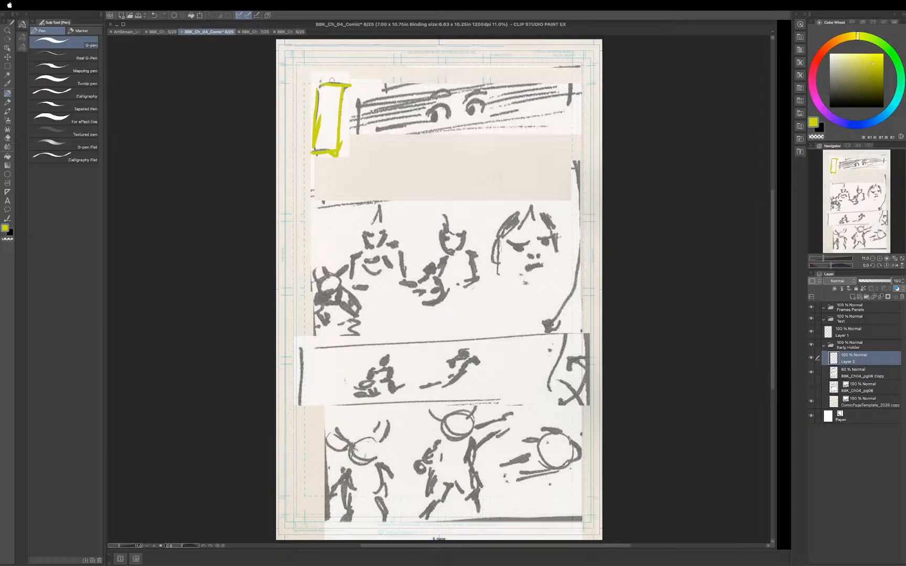
Step: Number the thumbnail panels on page 6 from 1 to 8 in yellow, in reading order
drag(332, 81, 329, 72)
drag(525, 74, 536, 80)
drag(394, 208, 393, 218)
drag(557, 205, 563, 224)
drag(532, 341, 522, 355)
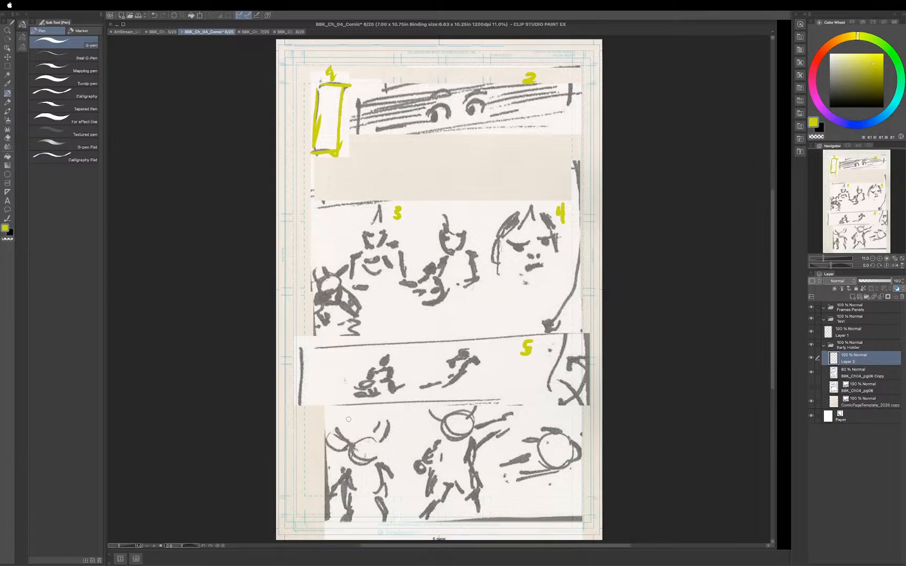
drag(358, 410, 354, 418)
mouse_move(413, 410)
mouse_down()
mouse_move(423, 410)
mouse_move(418, 422)
mouse_up()
mouse_move(538, 410)
mouse_down()
mouse_move(537, 420)
mouse_move(543, 410)
mouse_up()
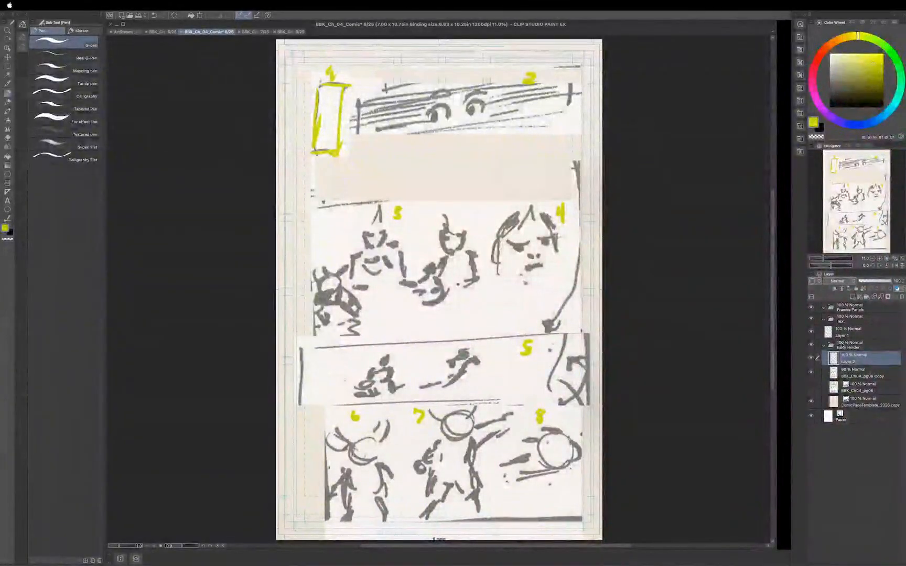
Step: Create a black rectangle frame along the page's inner border above the Frames Panels folder, and switch to cutting frame borders
click(853, 375)
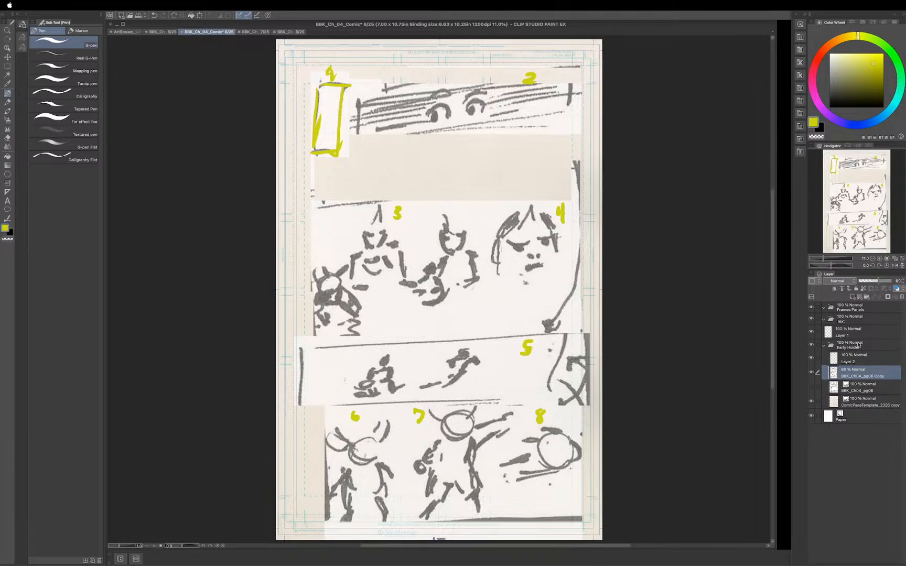
click(852, 310)
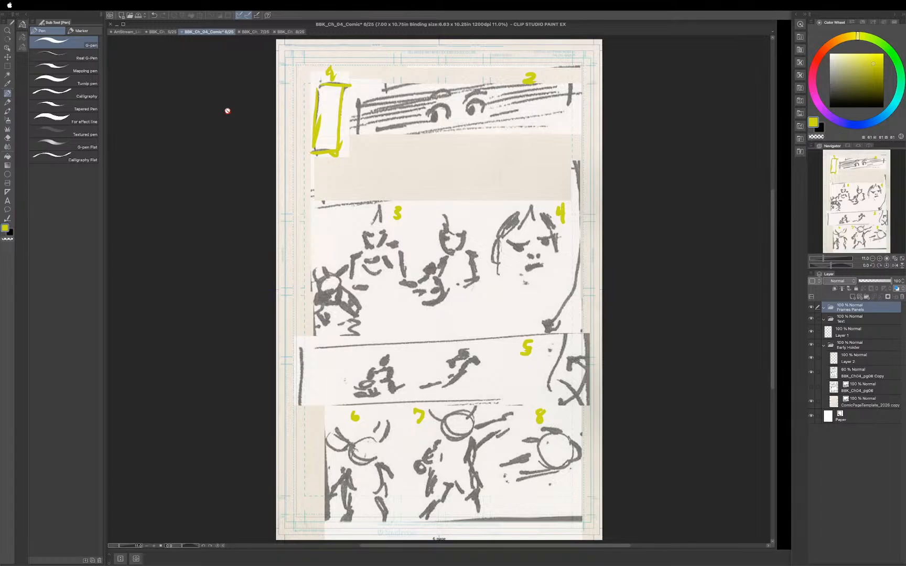
key(u)
key(u)
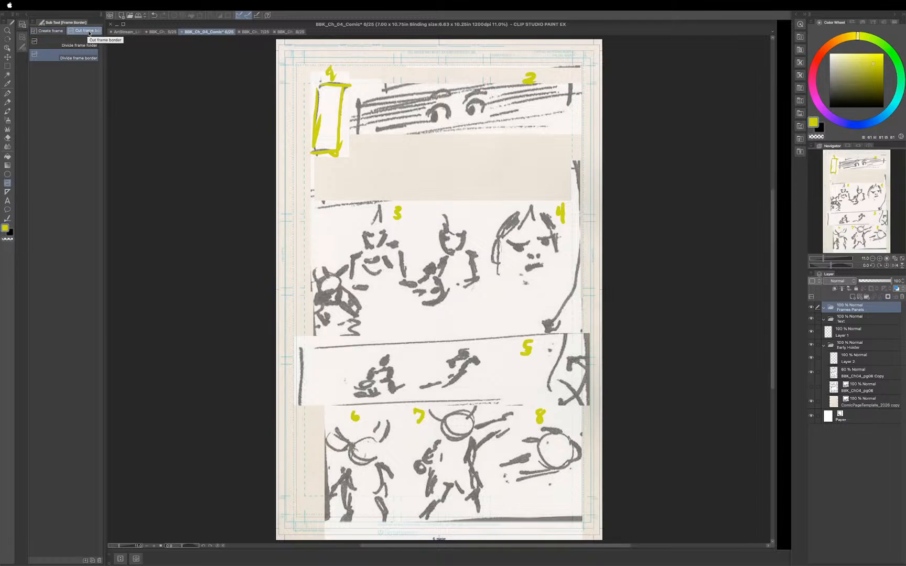
click(50, 31)
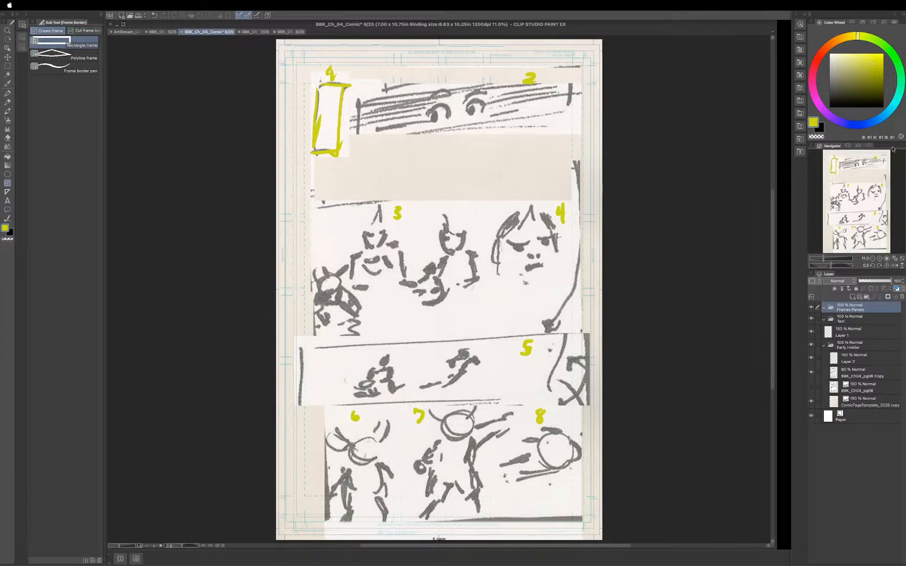
click(829, 107)
drag(296, 63, 582, 518)
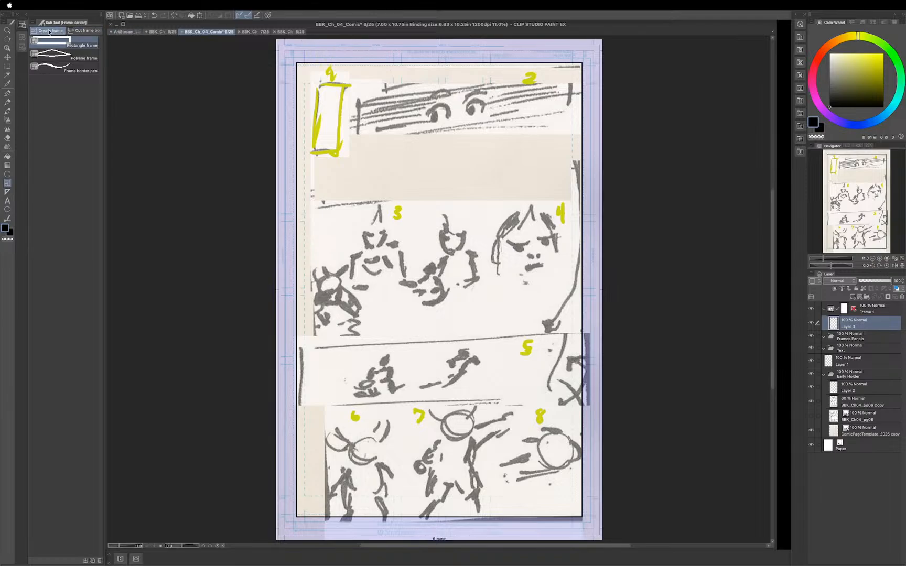
click(86, 33)
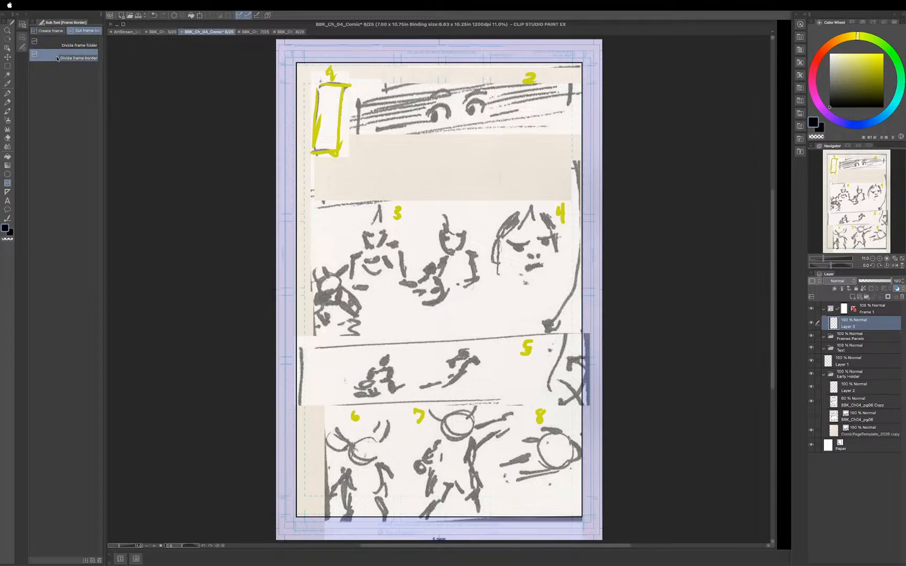
click(72, 44)
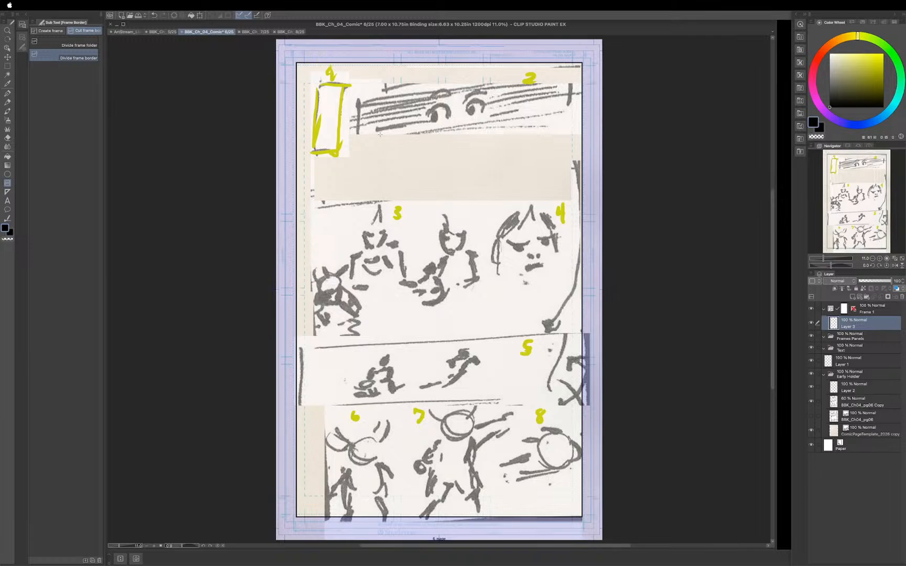
Step: Try dividing the page frame with slanted cuts and one horizontal cut using Divide frame border
drag(378, 134, 335, 272)
drag(308, 218, 334, 154)
drag(346, 197, 479, 229)
drag(520, 276, 522, 280)
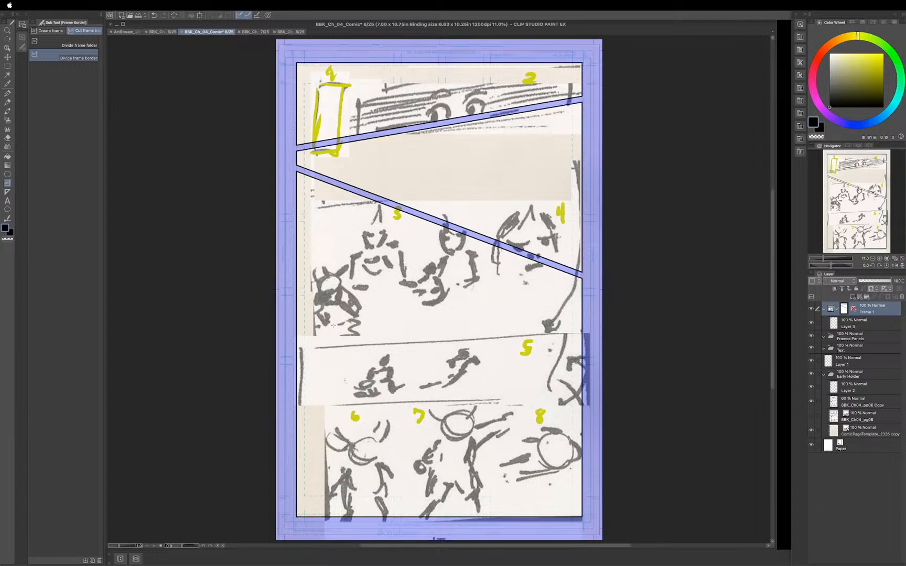
drag(294, 325, 585, 325)
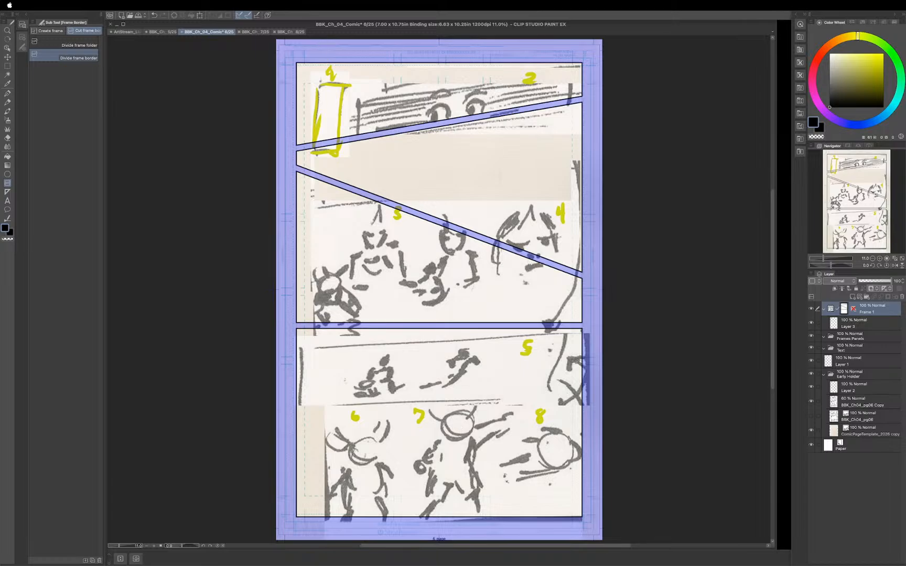
drag(394, 416, 431, 444)
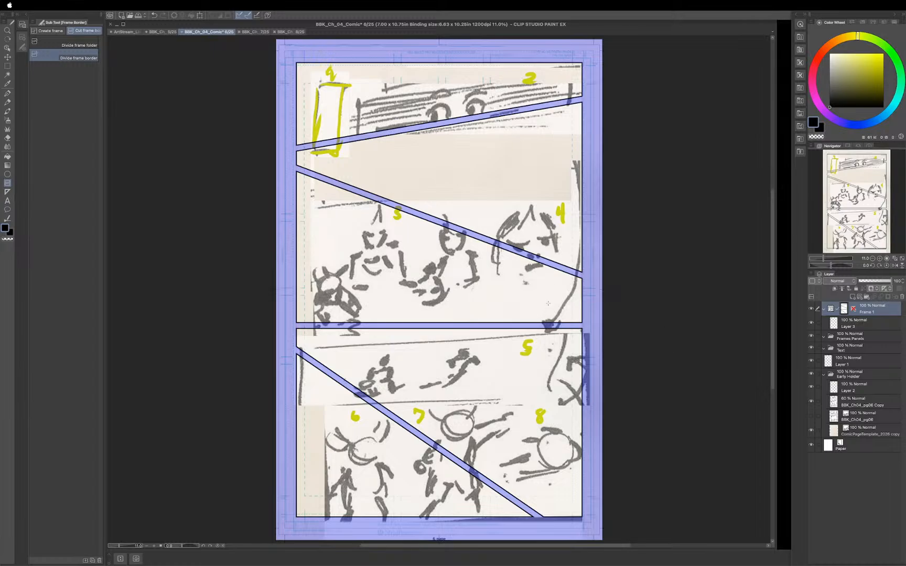
Step: Undo all the trial cuts, back to the single page frame
key(super)
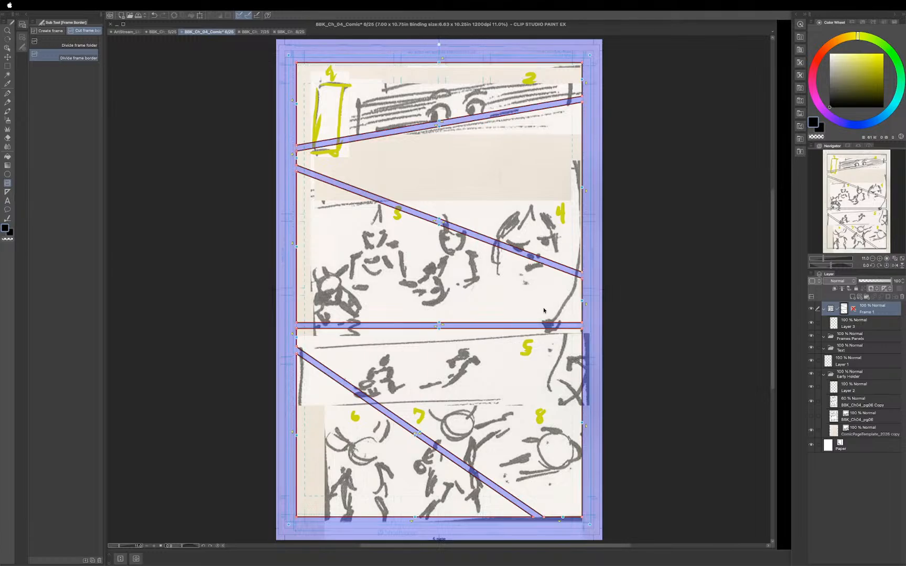
key(super+z)
key(super+z)
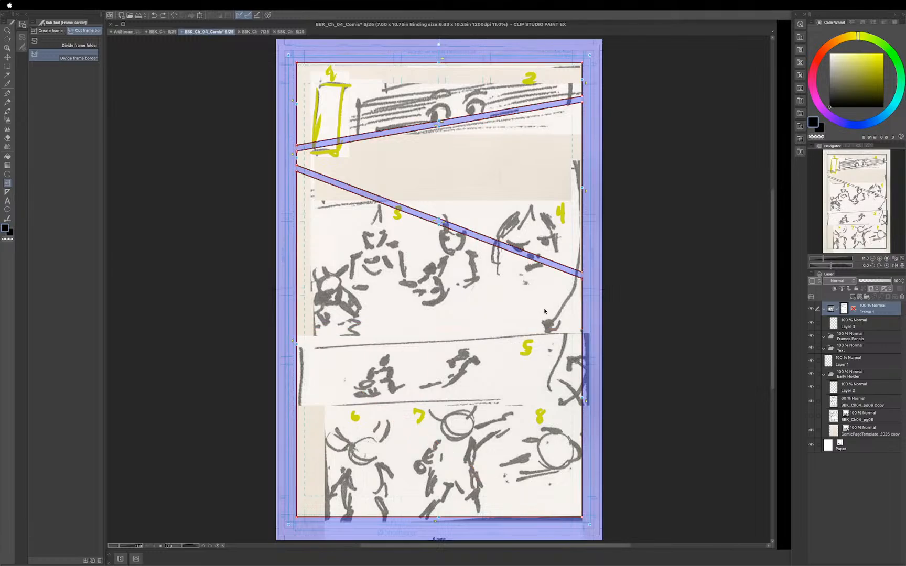
key(super+z)
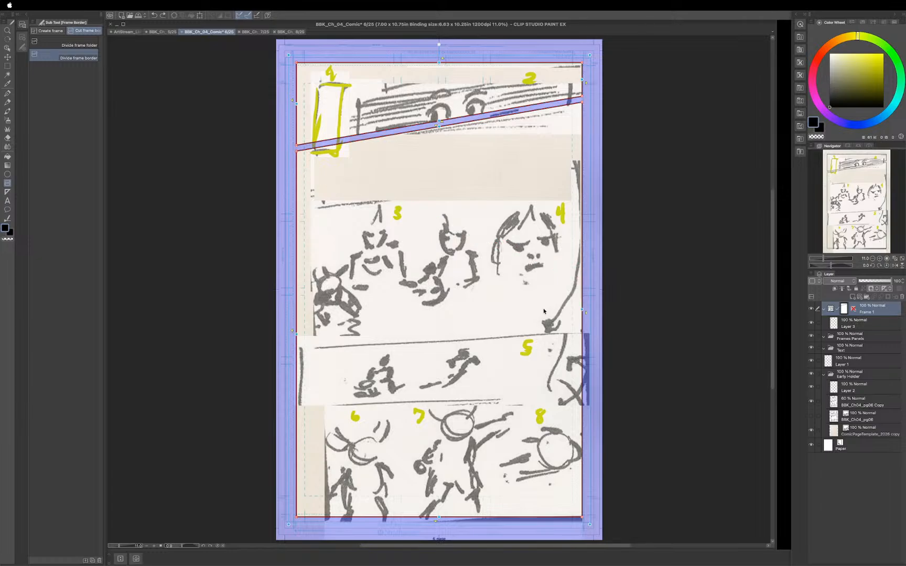
key(super+z)
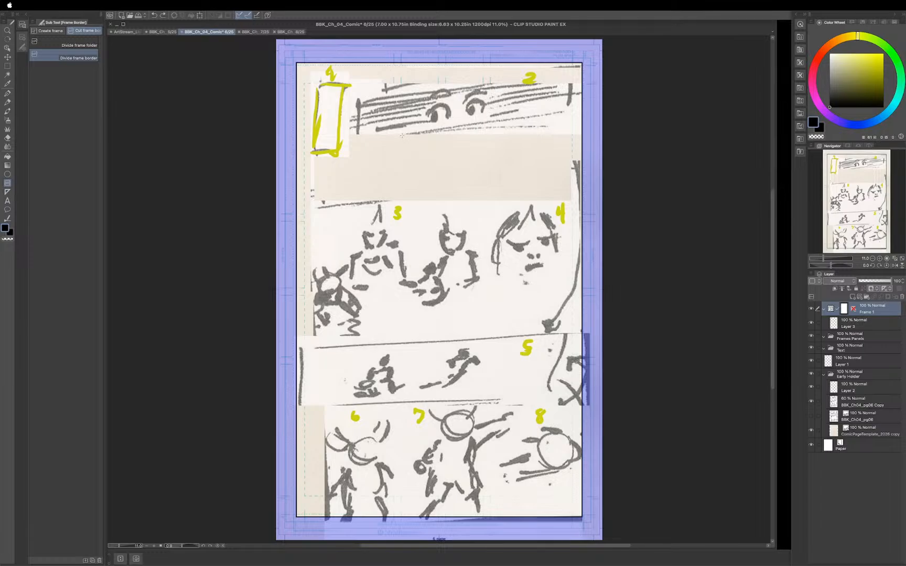
Step: Cut the page frame horizontally just below the eyes strip and again through the lower part of panels 3 and 4
drag(400, 134, 411, 135)
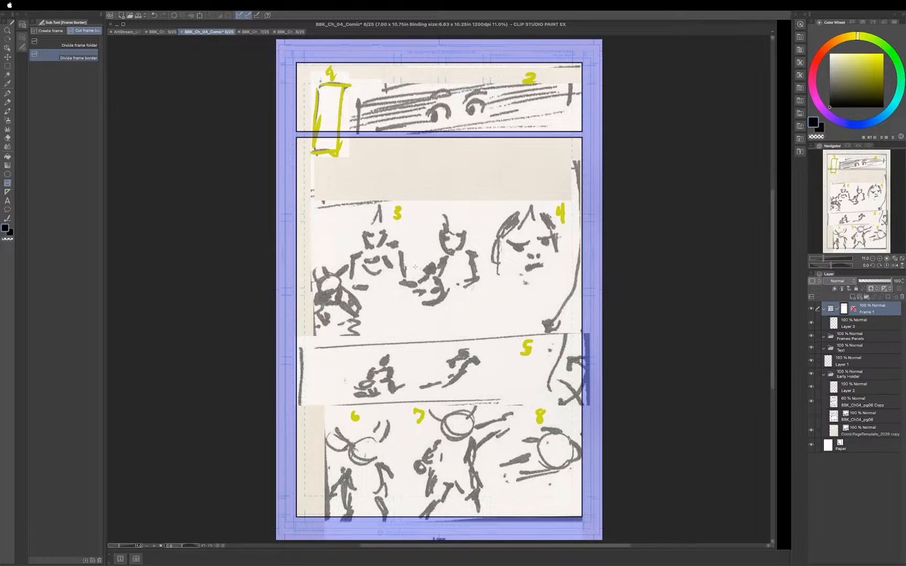
drag(414, 269, 582, 270)
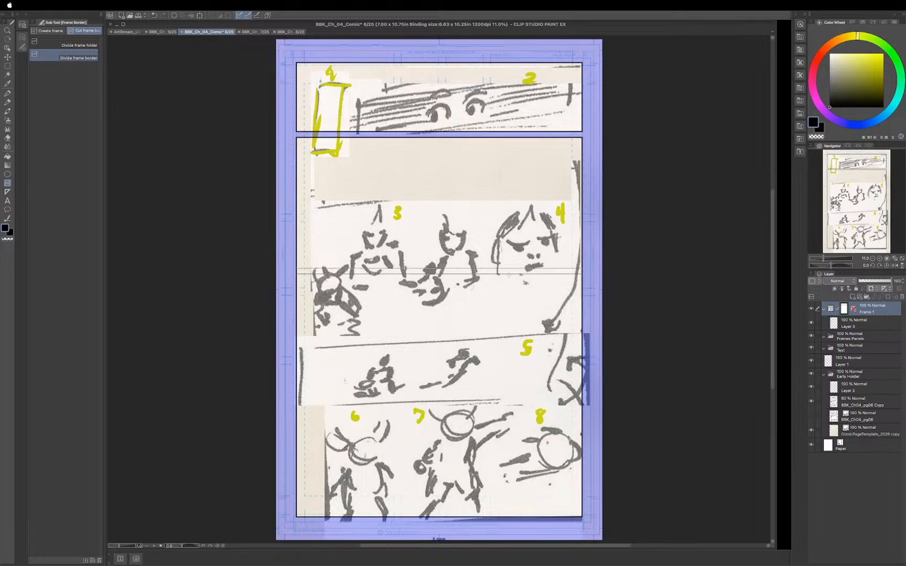
drag(652, 280, 649, 282)
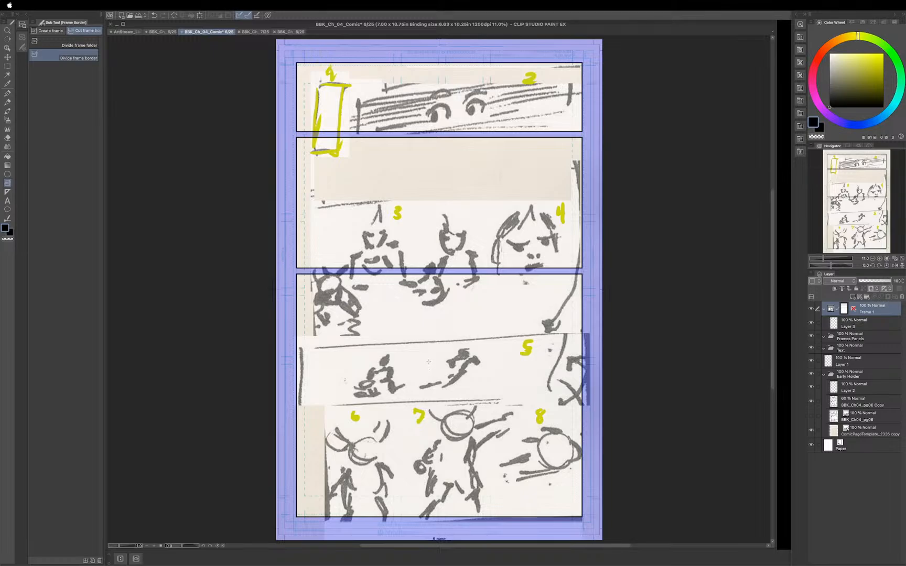
Step: Try splitting the large lower frame with a vertical cut near its middle, and undo it
drag(429, 361, 428, 362)
drag(541, 366, 427, 446)
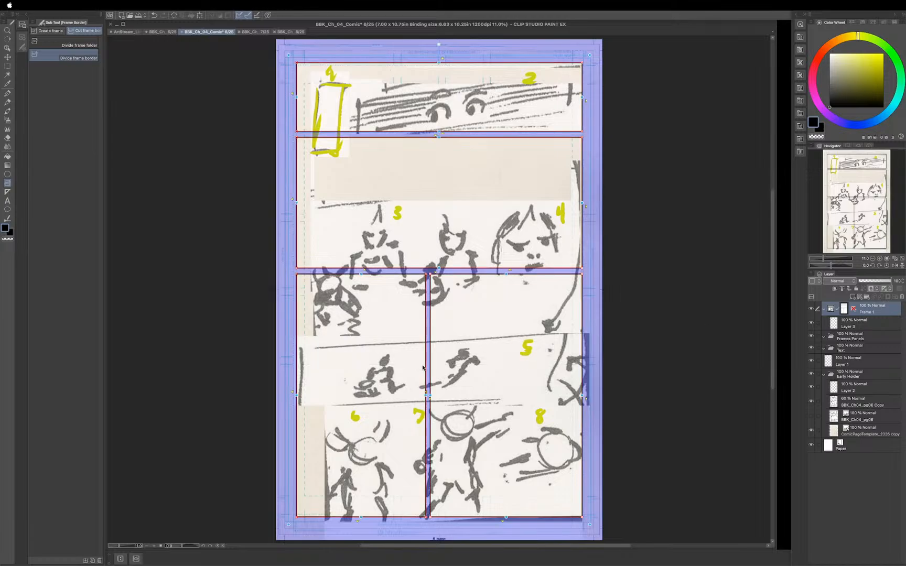
key(super+z)
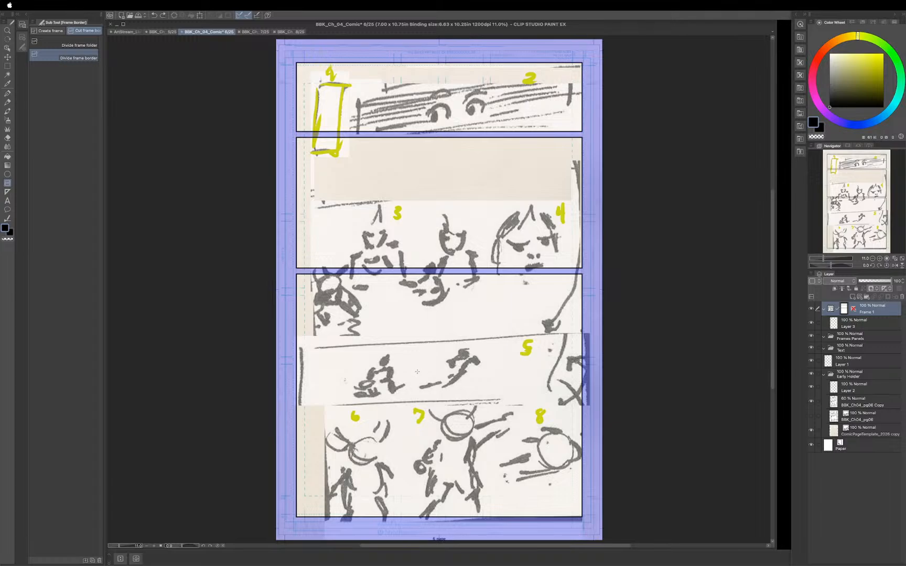
Step: Cut the large lower frame horizontally into two rows, and split the top row vertically into a narrow panel 1 and a wide panel 2
drag(417, 372, 544, 370)
drag(691, 344, 679, 304)
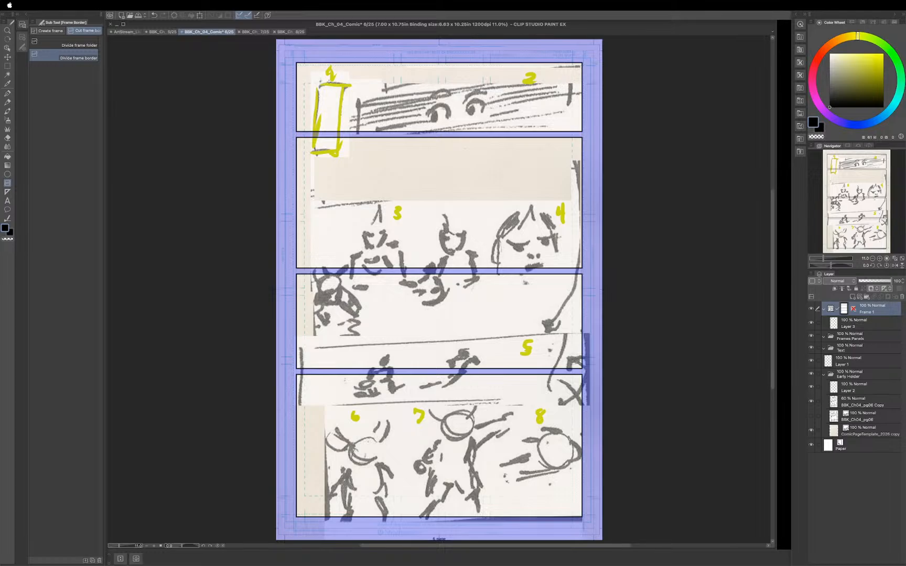
drag(329, 80, 329, 109)
drag(328, 181, 328, 185)
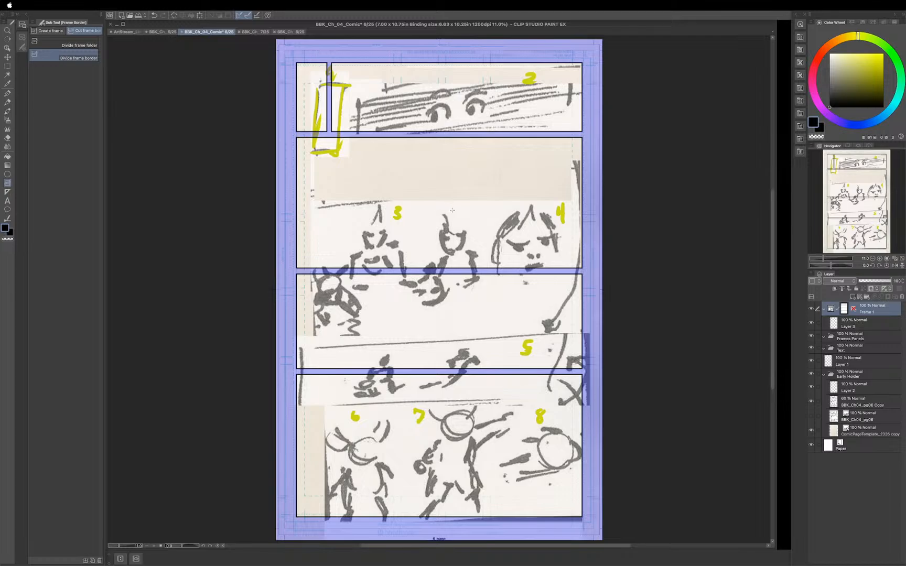
Step: Split the second row vertically between panels 3 and 4, and divide the bottom row into three frames for panels 6, 7 and 8
drag(482, 212, 482, 219)
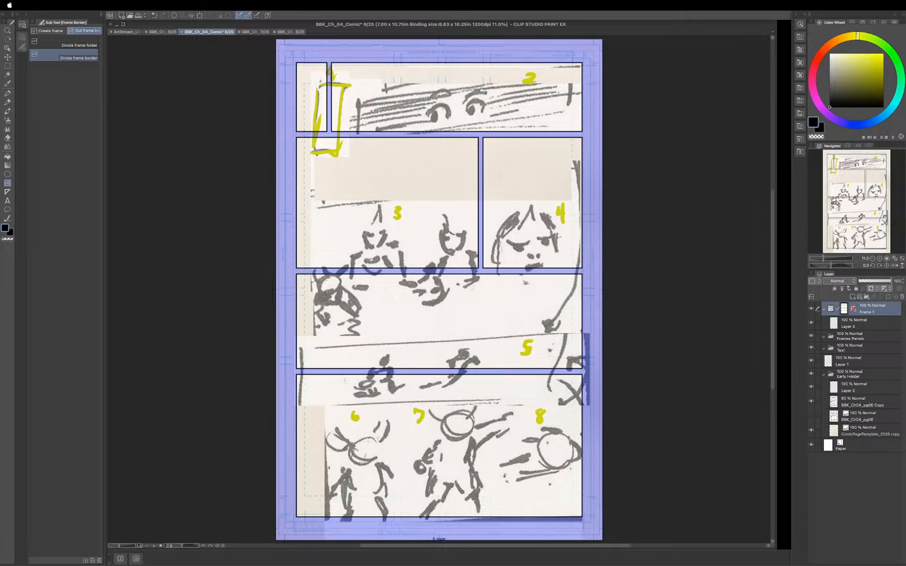
drag(379, 439, 380, 487)
scroll(445, 430, down, 1)
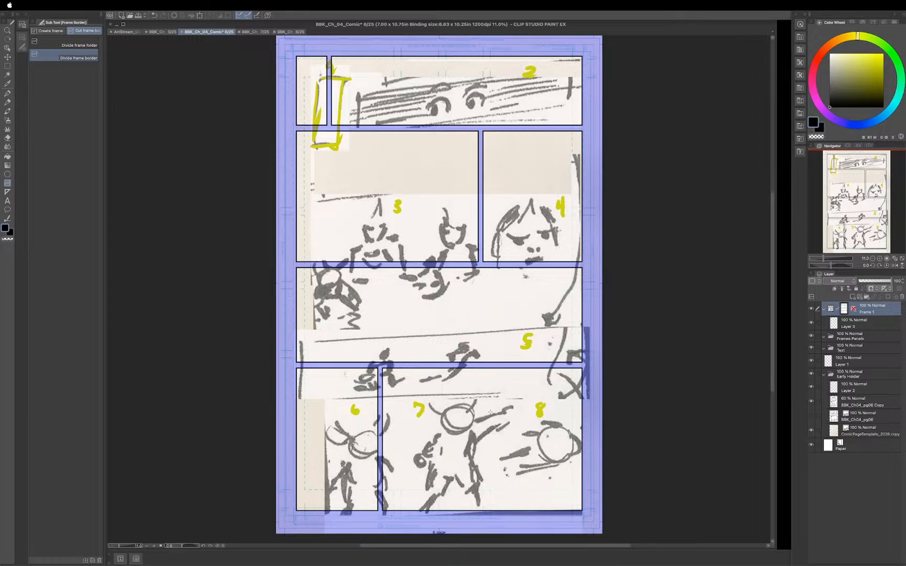
drag(490, 412, 505, 537)
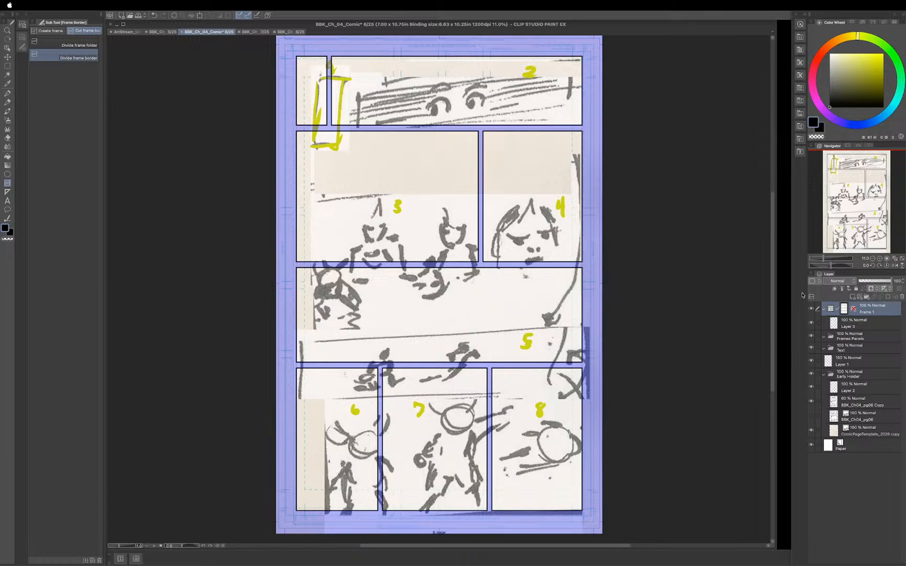
Step: On the BBK_Ch04_pg06 Copy layer, select the panel 3 group sketch and move it up into the panel 3 frame
click(824, 309)
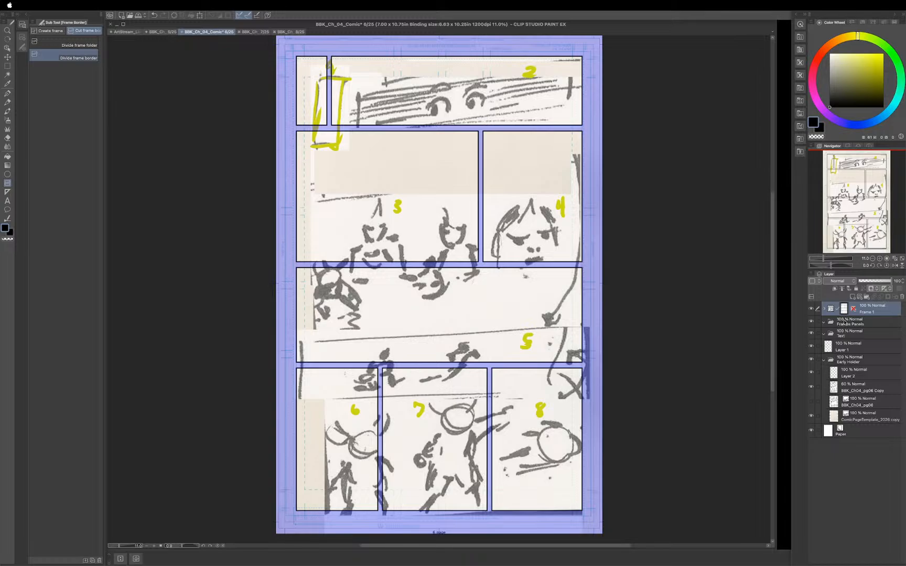
click(848, 377)
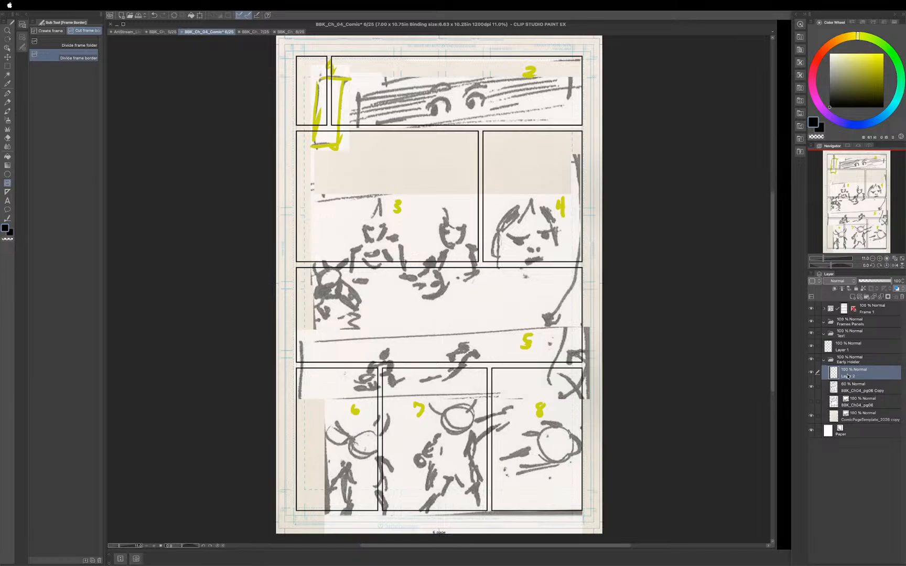
click(811, 388)
click(811, 388)
click(862, 390)
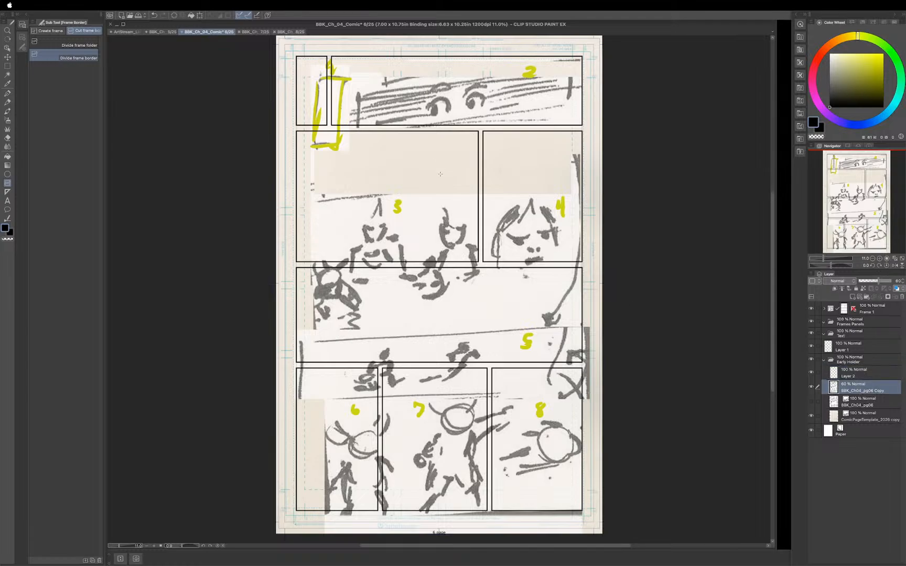
key(m)
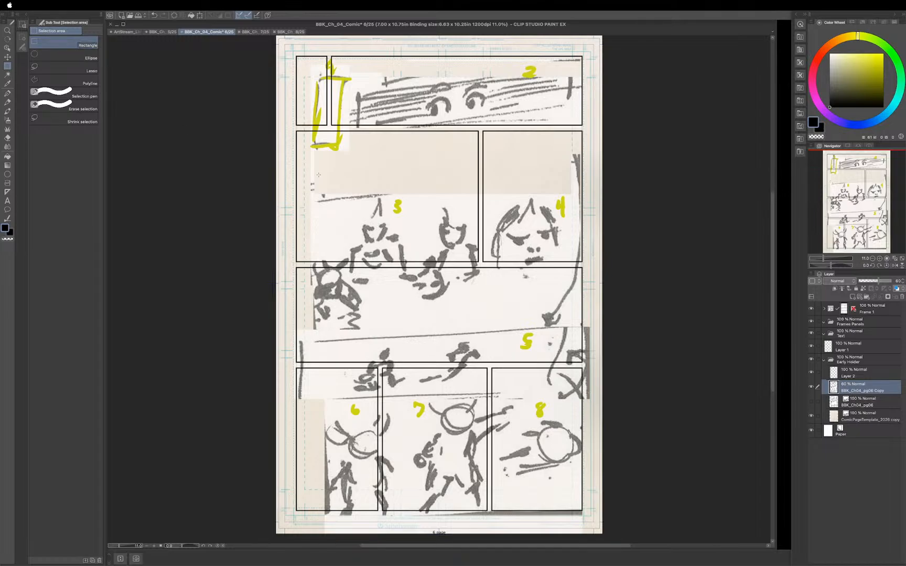
drag(305, 192, 479, 329)
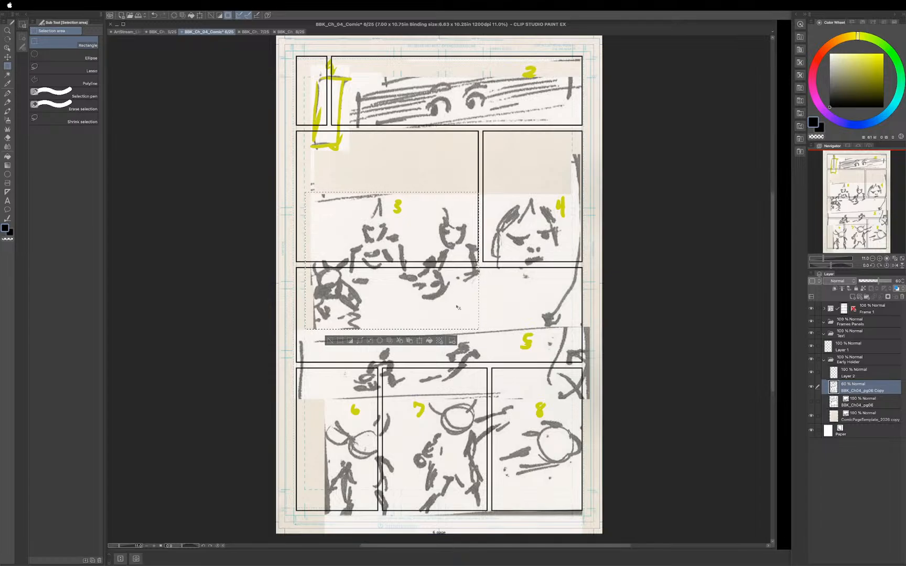
key(ctrl+t)
mouse_move(413, 241)
mouse_down()
mouse_move(399, 183)
mouse_move(408, 184)
mouse_up()
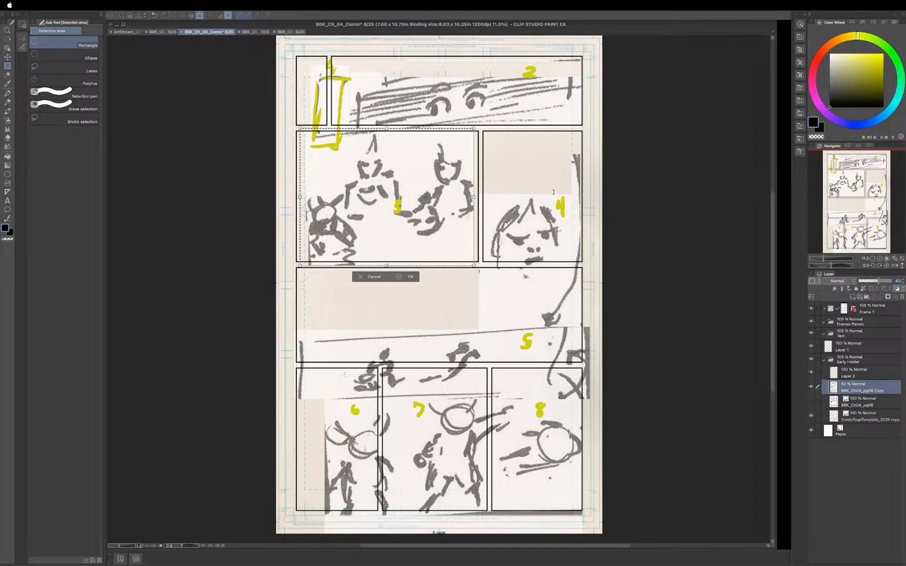
key(Return)
key(super+d)
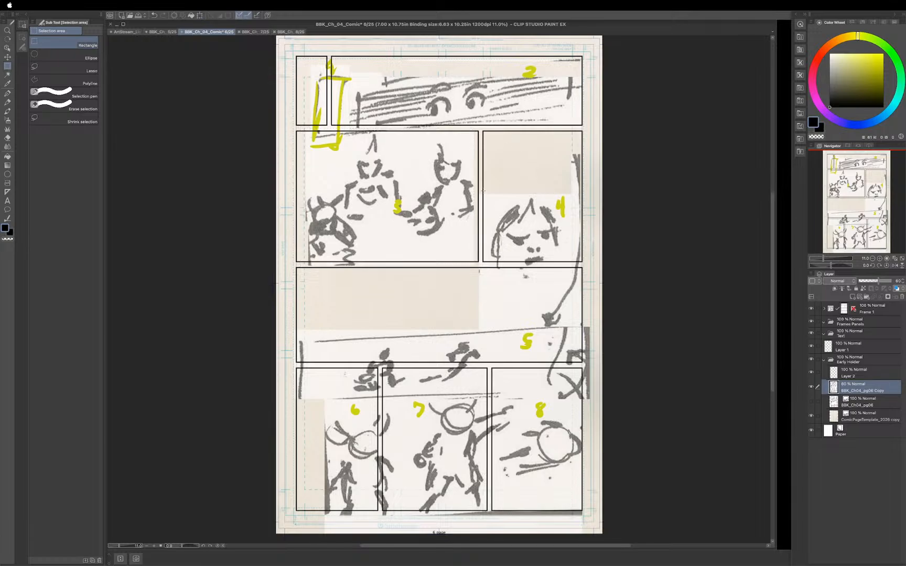
Step: Select the panel 4 face sketch, move it up into its frame, and scale it down to fit inside the borders
drag(483, 191, 579, 287)
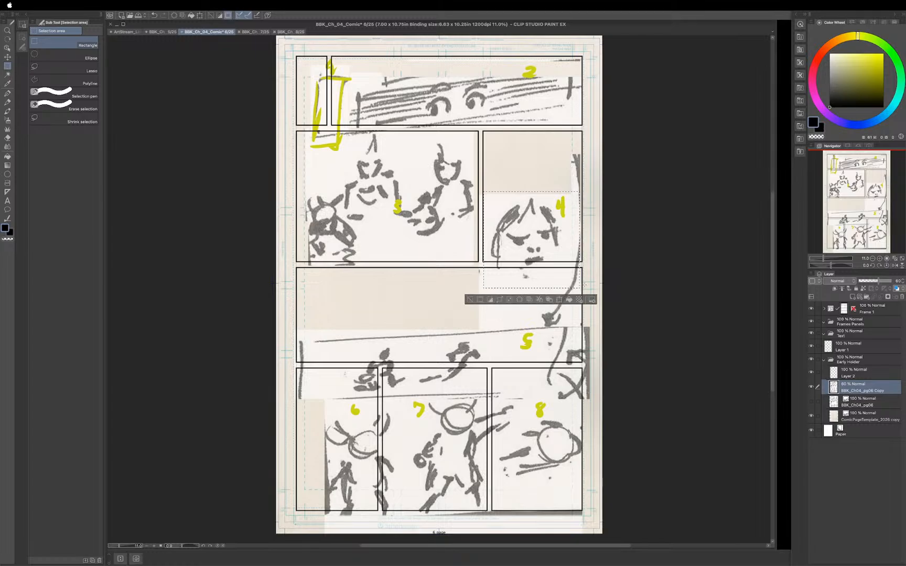
key(ctrl+t)
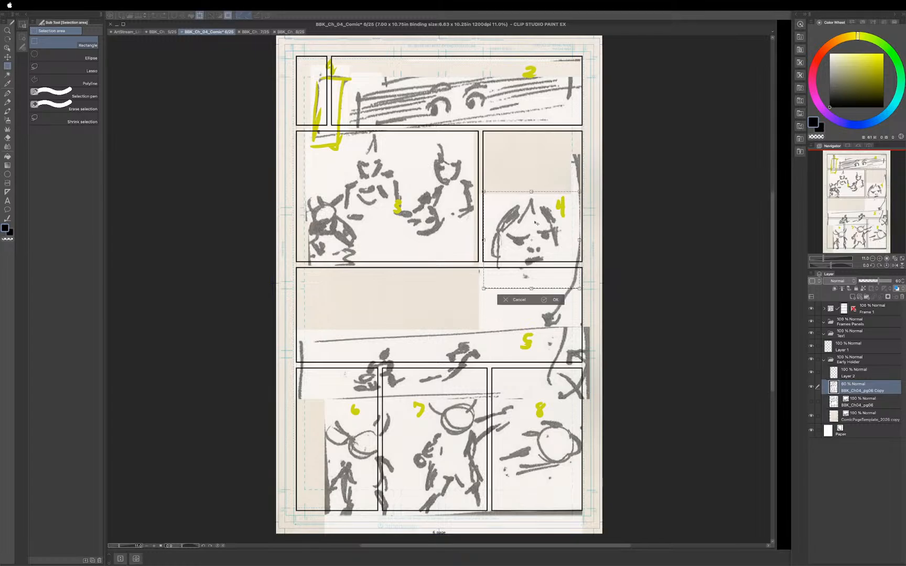
drag(553, 244, 553, 189)
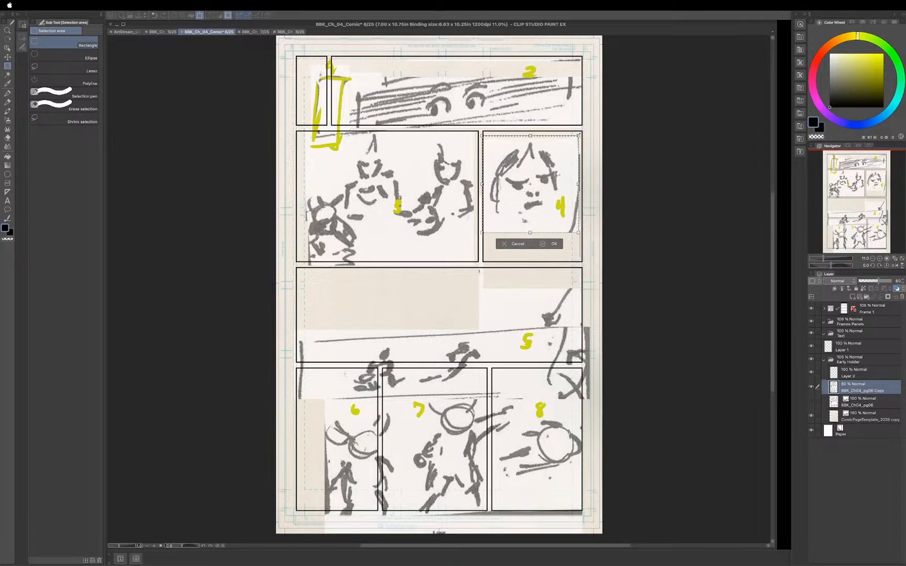
drag(578, 134, 574, 140)
drag(567, 150, 564, 152)
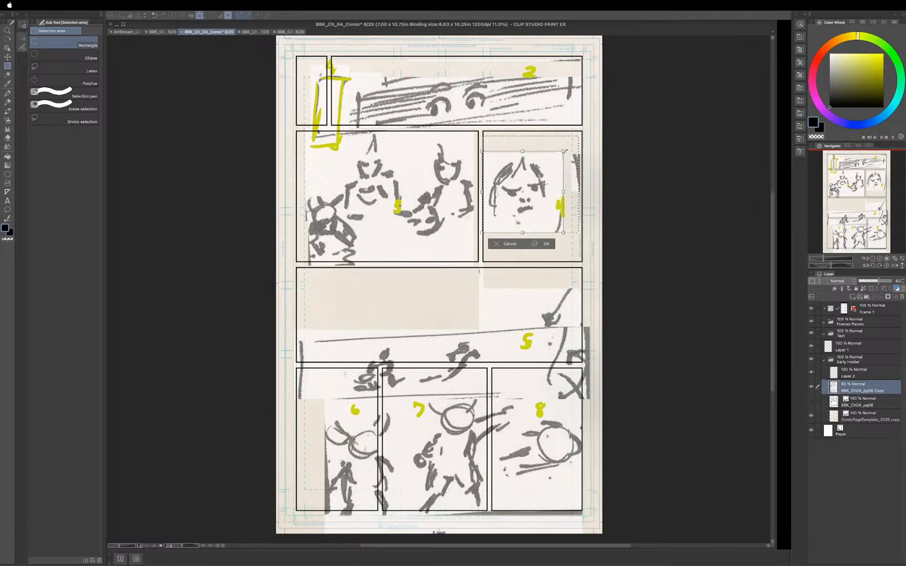
mouse_move(531, 205)
mouse_down()
mouse_move(546, 195)
mouse_move(539, 192)
mouse_up()
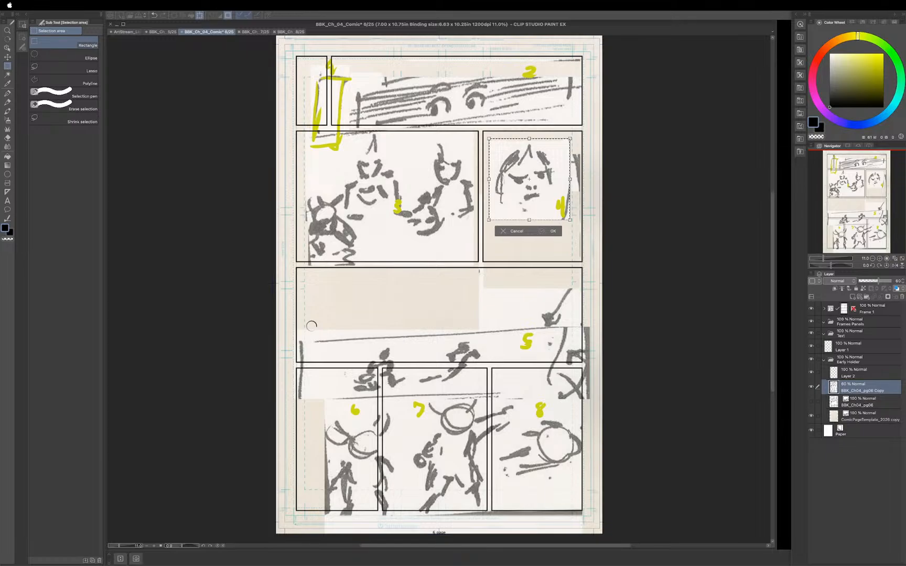
key(Return)
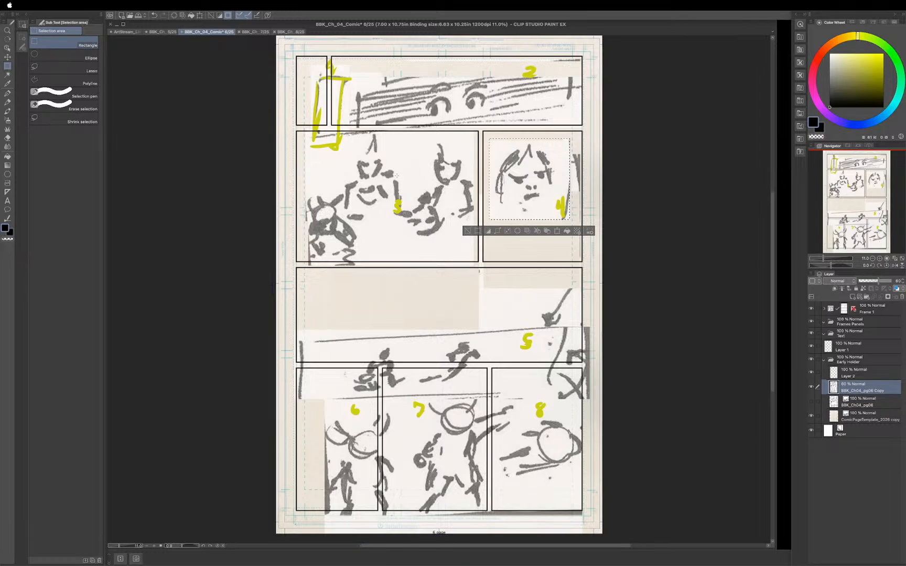
key(super+d)
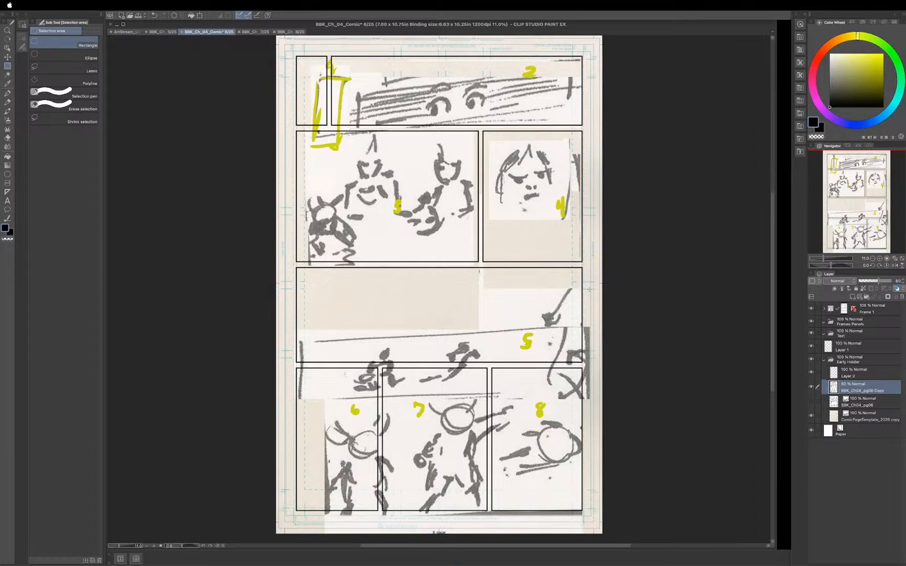
Step: Transform the panel 5 strip sketch: move it up into its frame, mirror it horizontally, and reduce its width and height to fit
drag(592, 285, 294, 398)
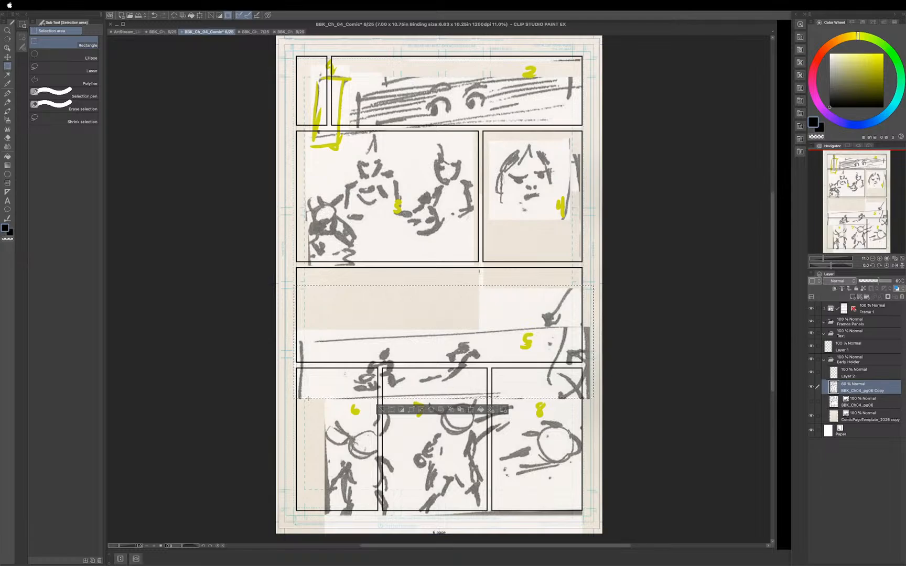
key(super+t)
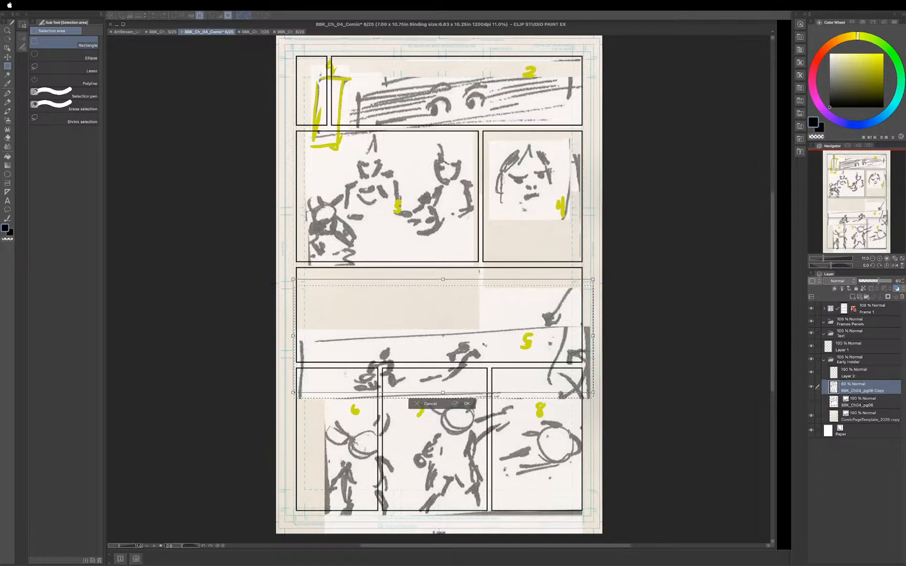
drag(485, 351, 479, 319)
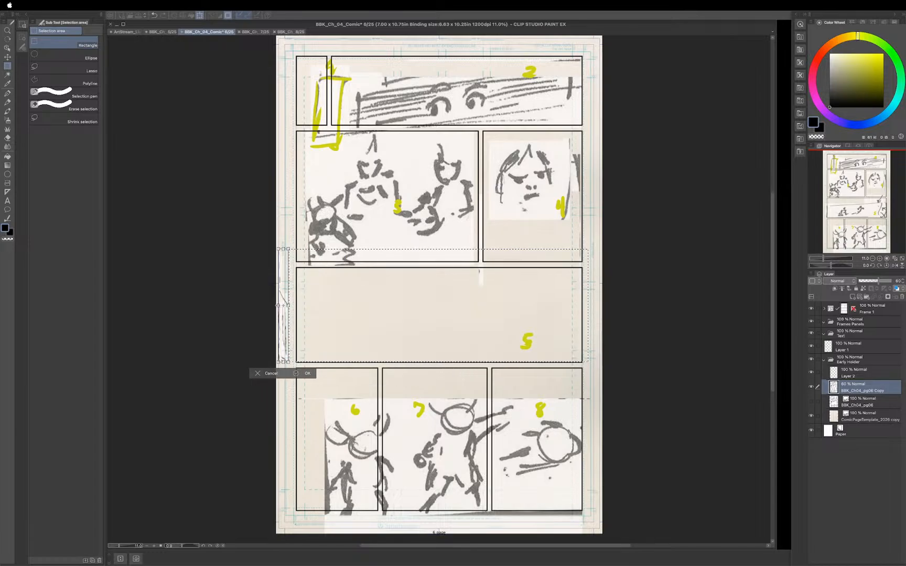
drag(282, 305, 571, 295)
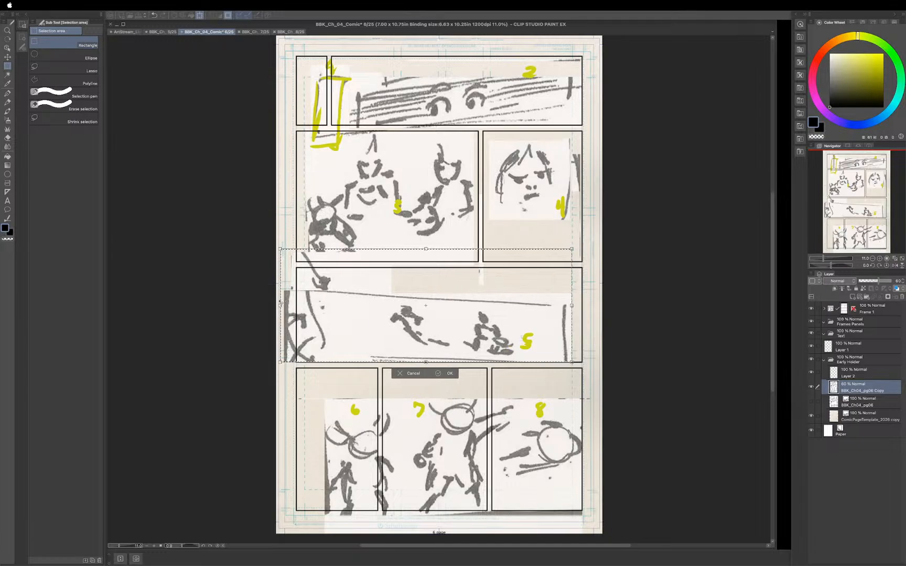
drag(283, 305, 293, 305)
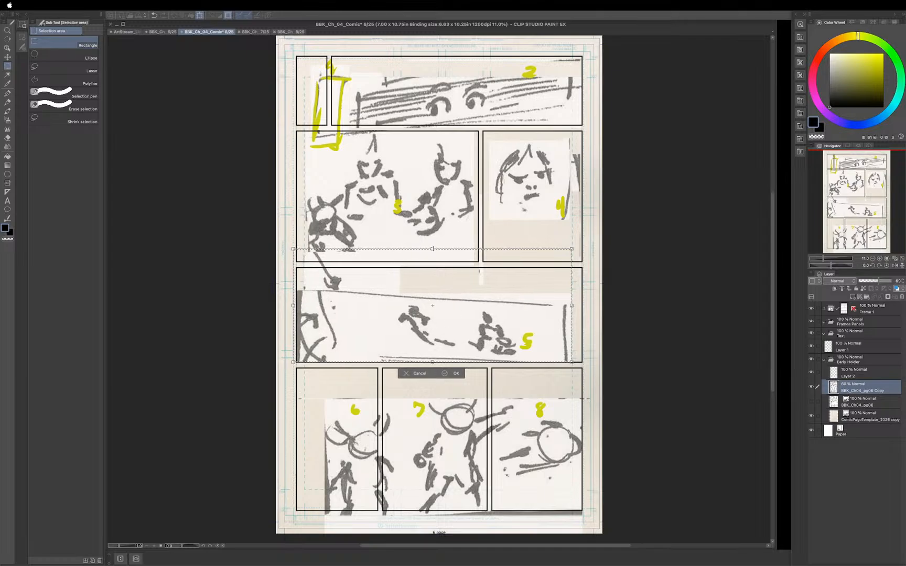
drag(432, 248, 433, 256)
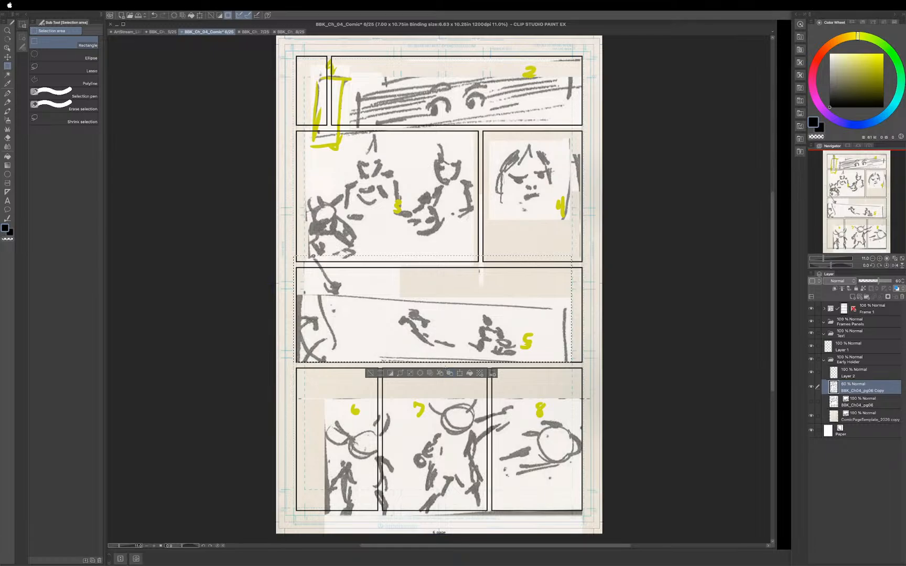
key(super+d)
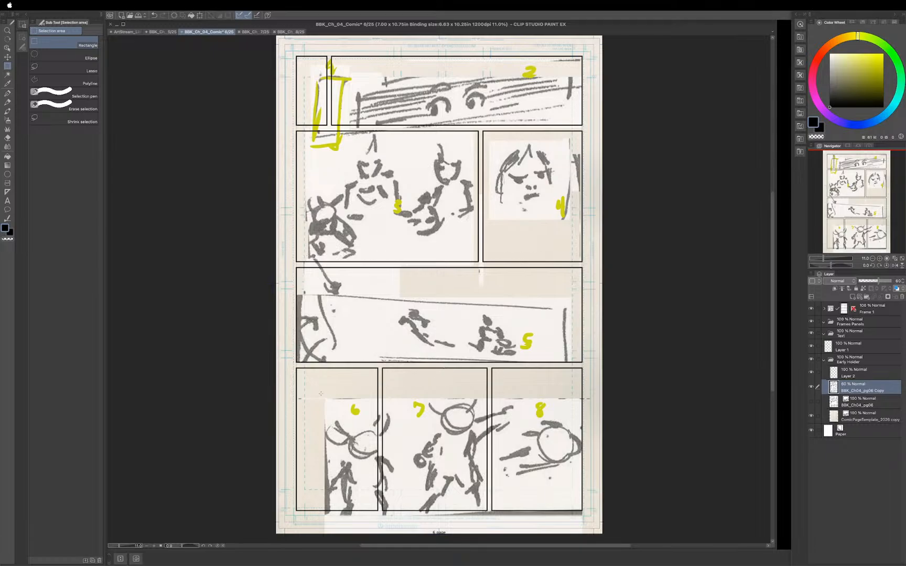
Step: Select the panel 6 figure sketch, move it into the panel 6 frame, and scale it down slightly to fit
drag(321, 392, 392, 518)
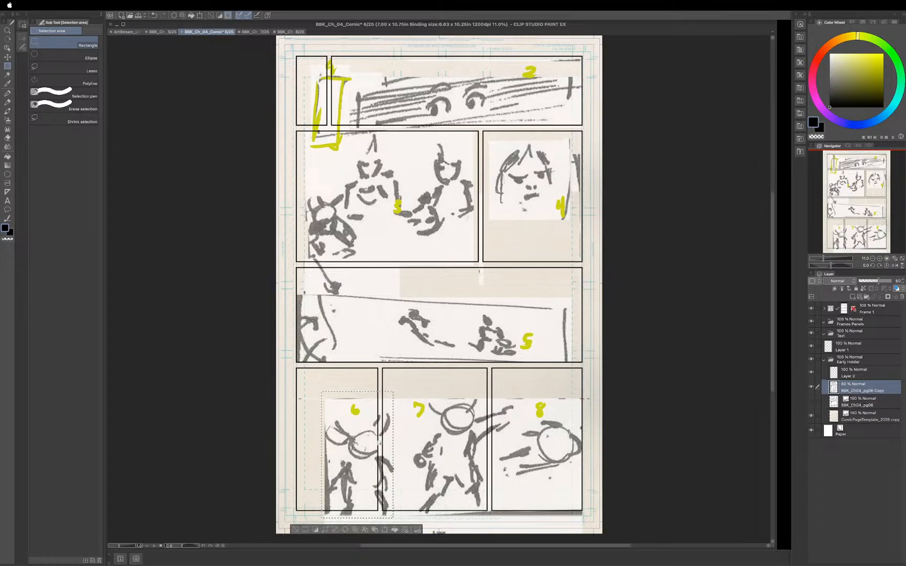
key(super+t)
drag(374, 471, 348, 453)
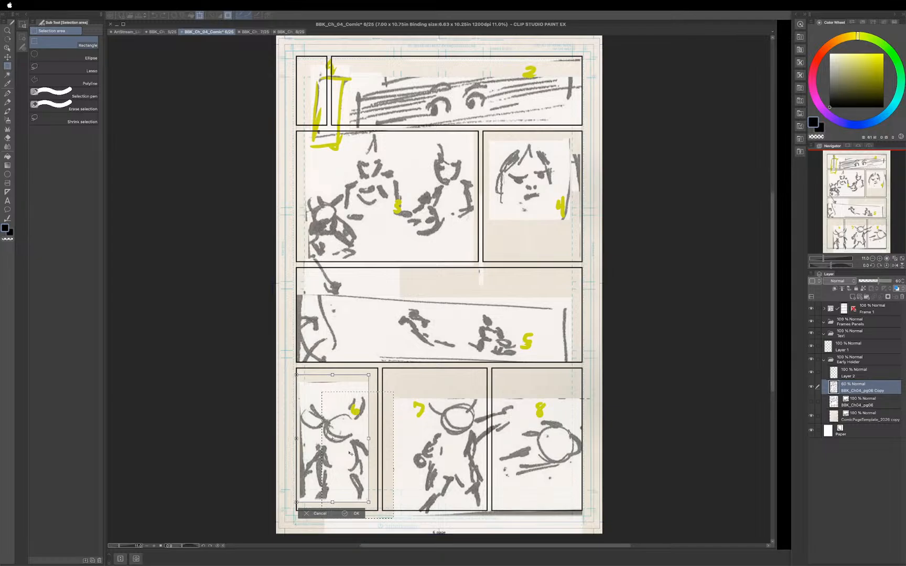
drag(363, 370, 368, 371)
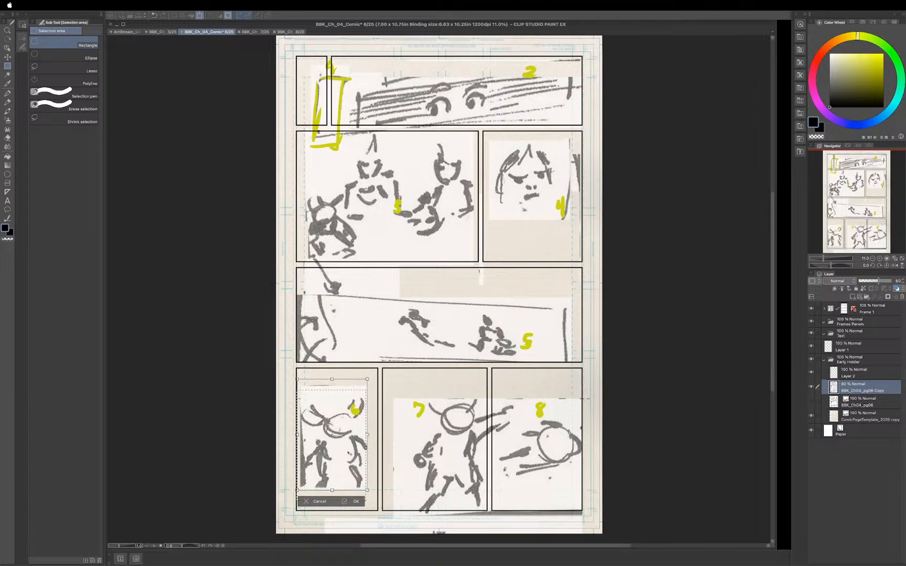
drag(348, 453, 348, 454)
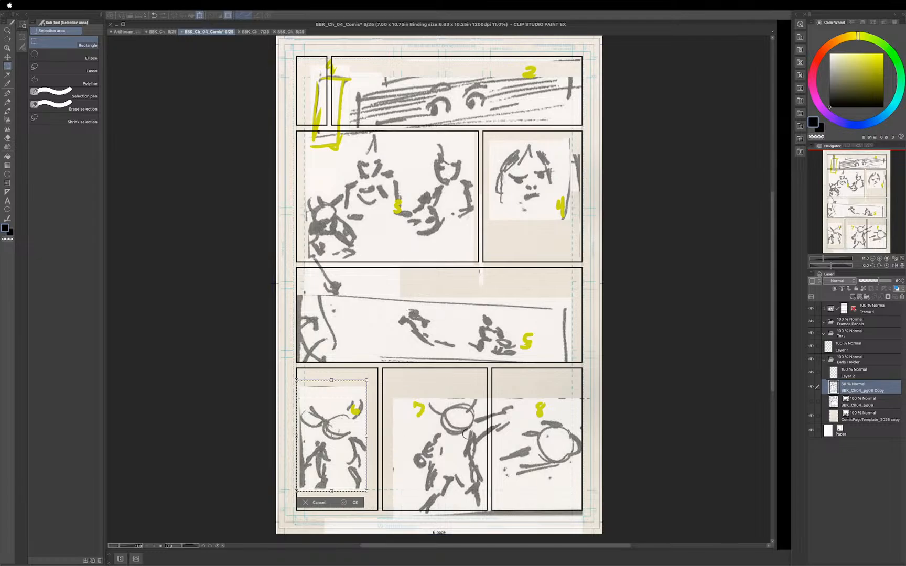
key(Return)
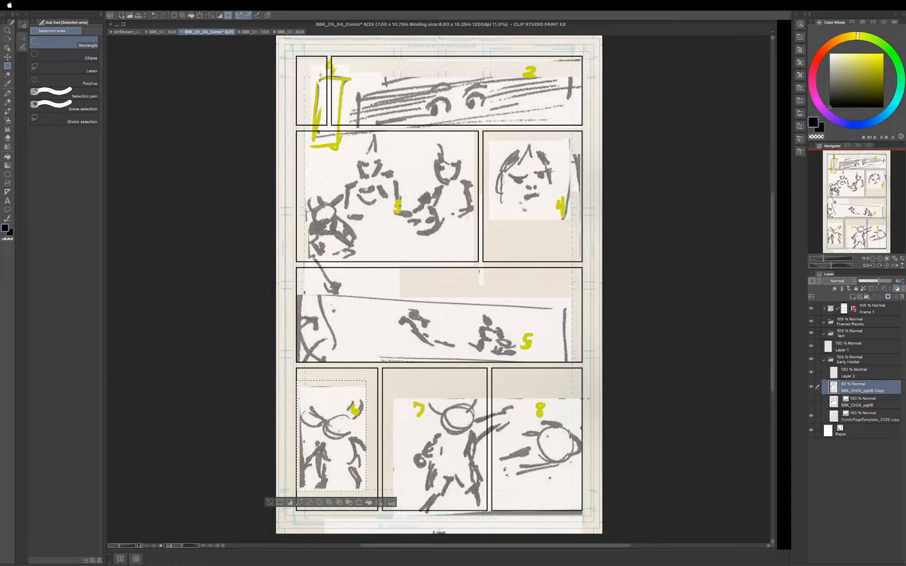
key(super+d)
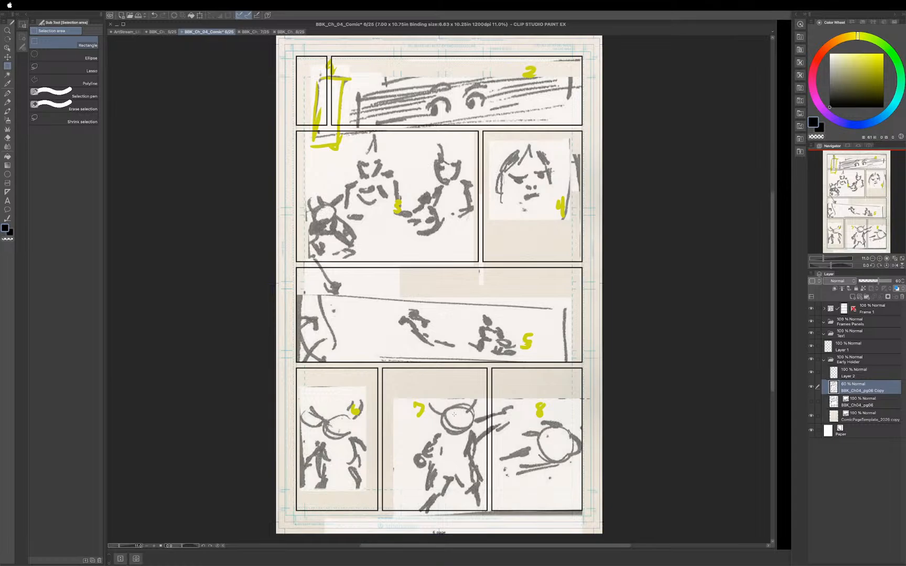
Step: Select the panel 7 figure sketch with its outstretched arm, move it into the panel 7 frame, and scale it down to fit
mouse_move(408, 392)
mouse_down()
mouse_move(486, 489)
mouse_move(489, 510)
mouse_move(511, 512)
mouse_up()
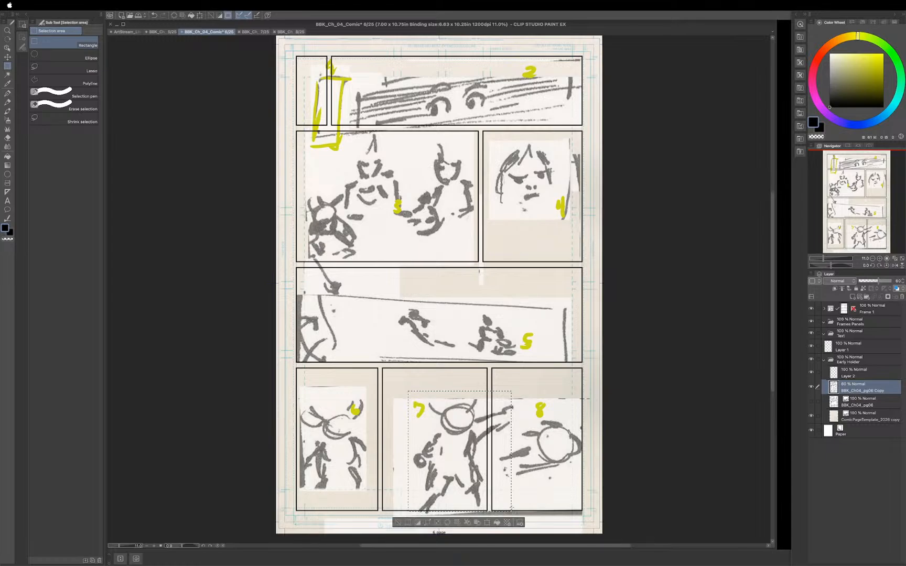
key(super+t)
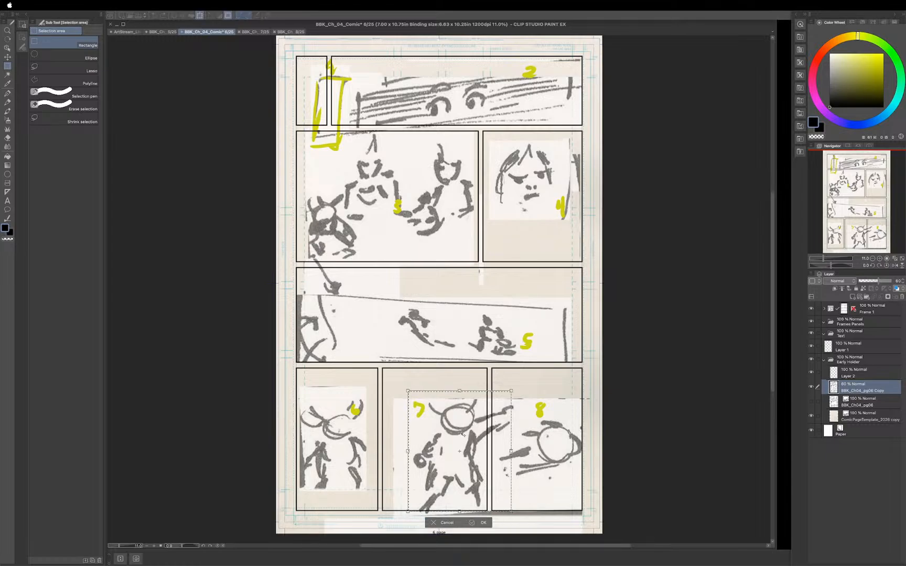
mouse_move(464, 437)
mouse_down()
mouse_move(446, 415)
mouse_move(440, 427)
mouse_up()
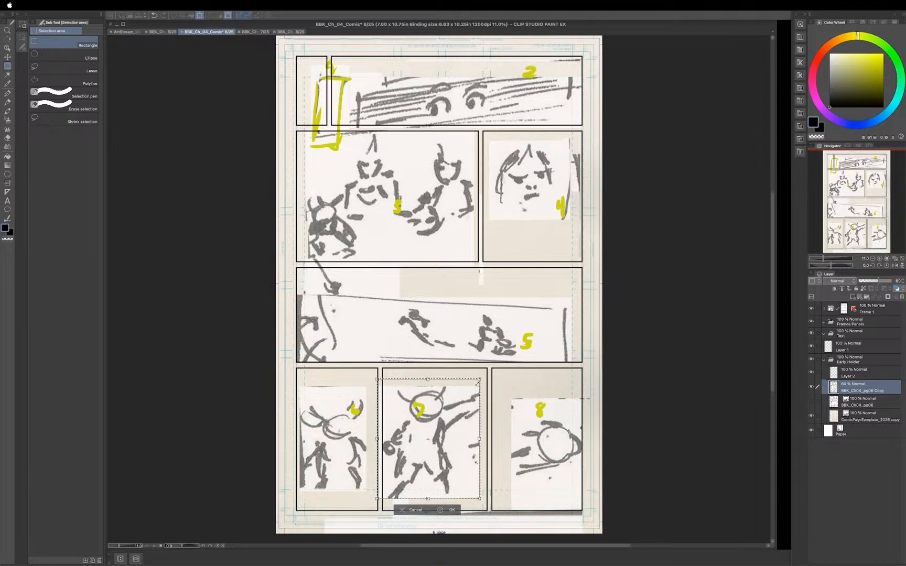
drag(478, 382, 469, 391)
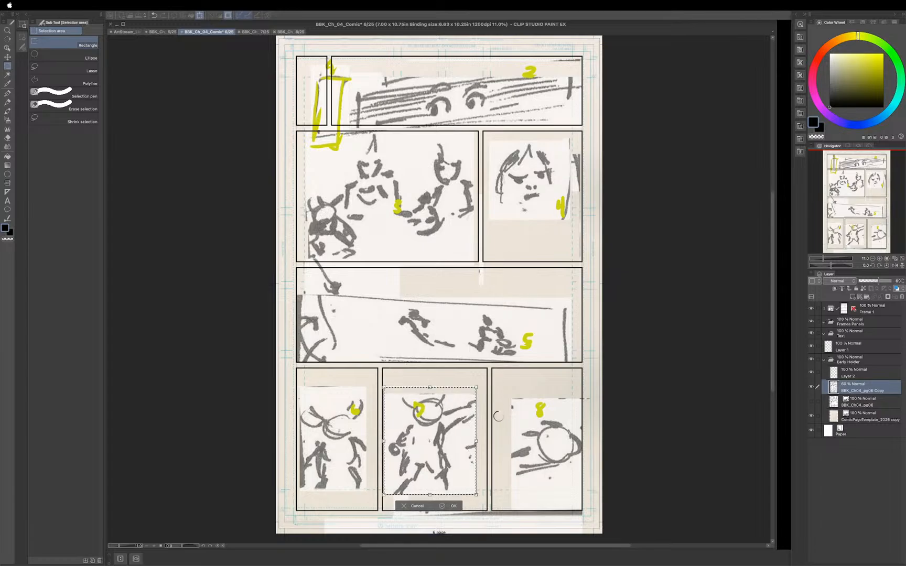
key(Return)
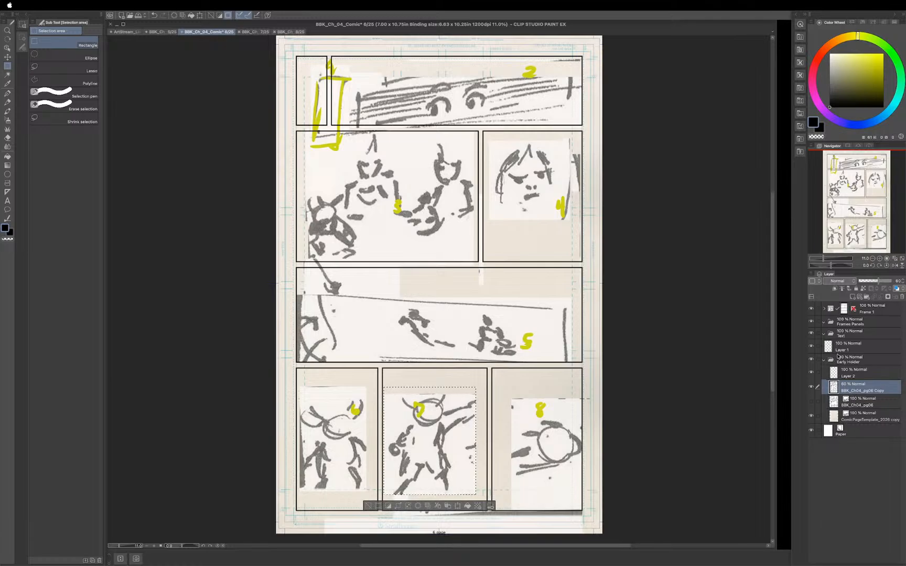
Step: Select the Frame 1 folder's borders for object editing, clear the selection area, and raise panel 2's top border slightly
click(866, 311)
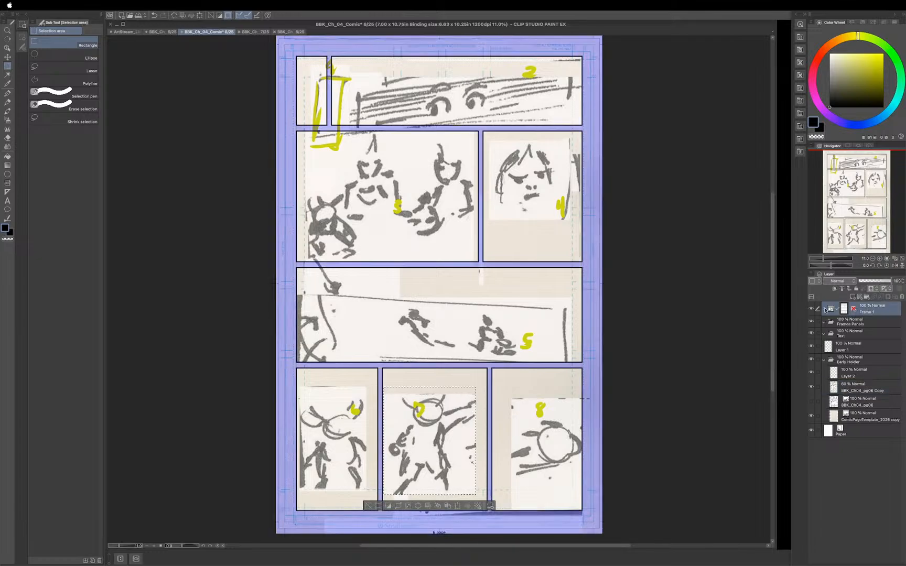
click(825, 310)
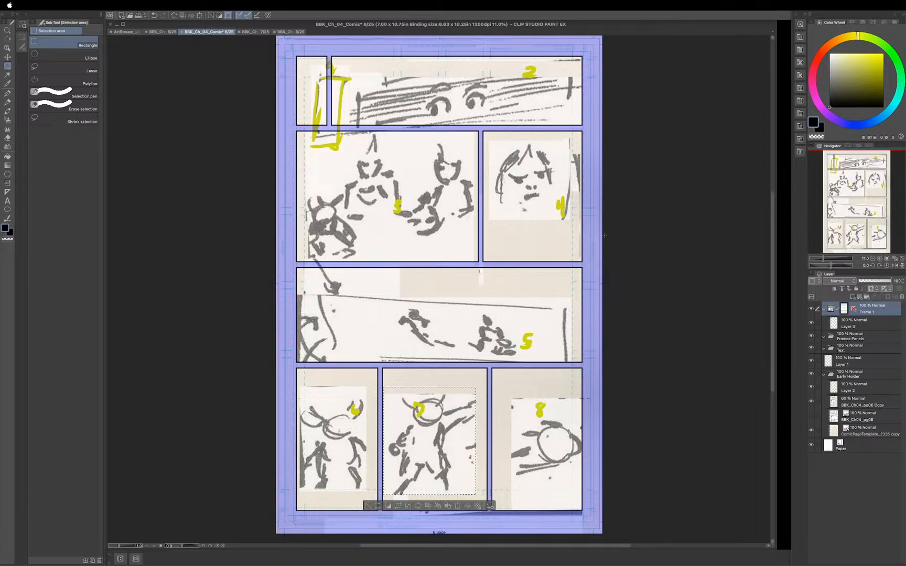
key(o)
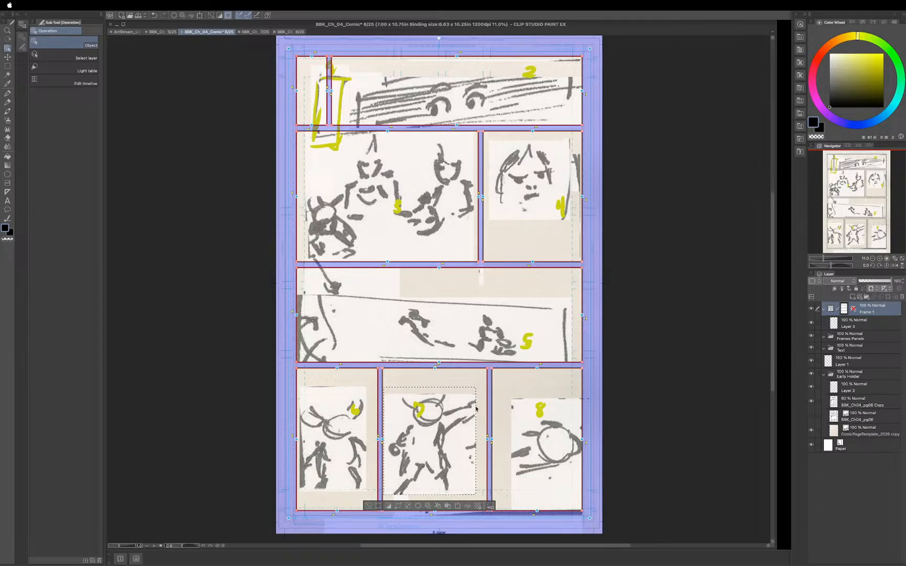
key(super+d)
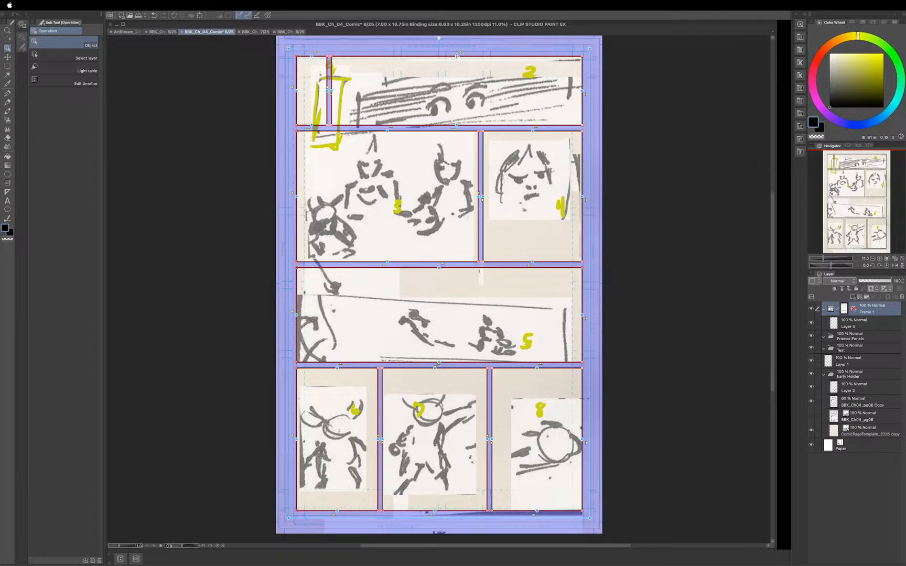
drag(457, 56, 457, 51)
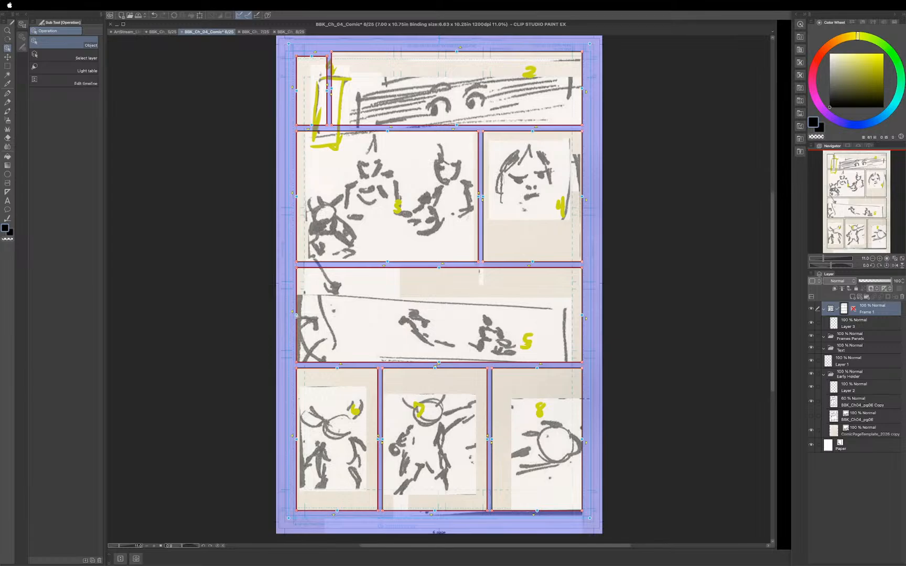
Step: Extend the panel 5 frame's left and right borders outward to the page edges as a full-width bleed
mouse_move(296, 315)
mouse_down()
mouse_move(277, 316)
mouse_move(293, 317)
mouse_up()
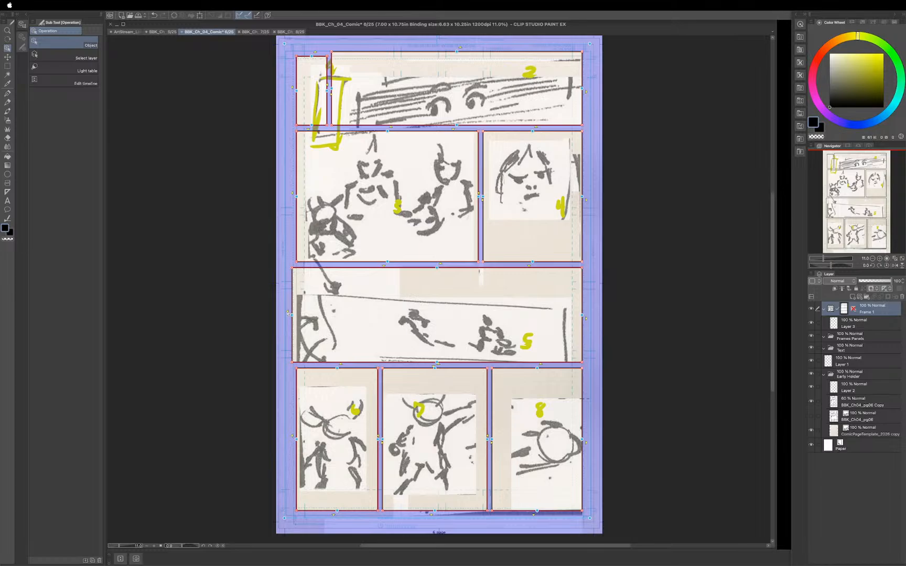
click(287, 312)
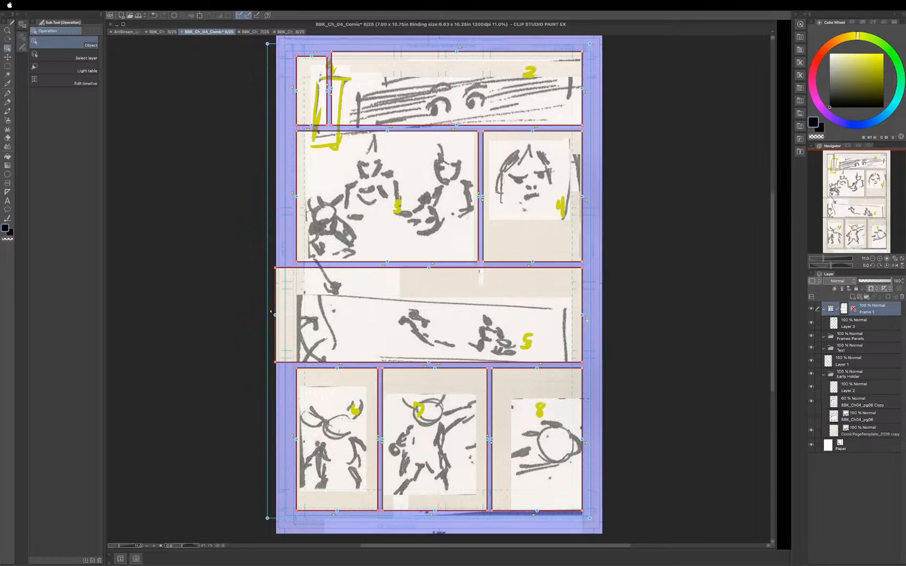
click(586, 320)
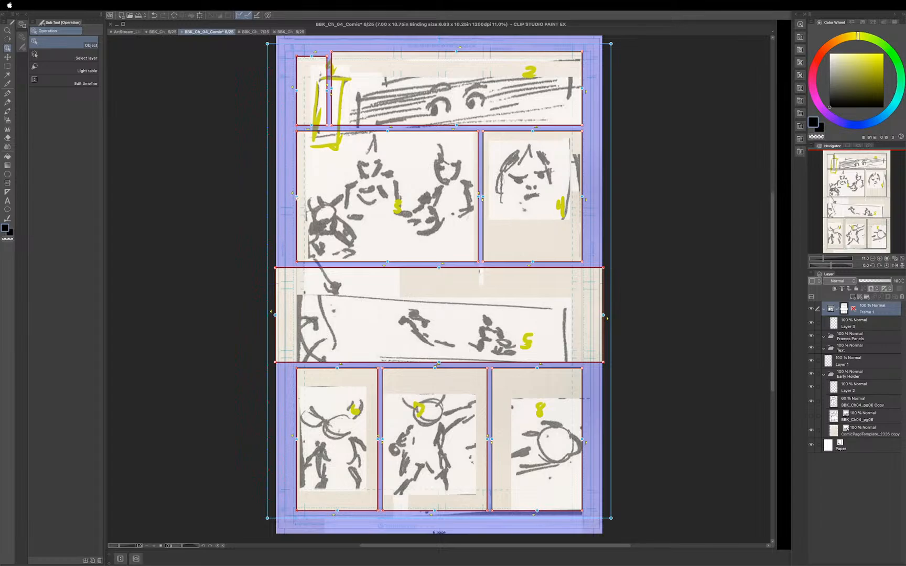
Step: Widen the outer frame borders slightly: panels 3 and 6 toward the left margin and panel 4 toward the right margin
drag(296, 197, 293, 197)
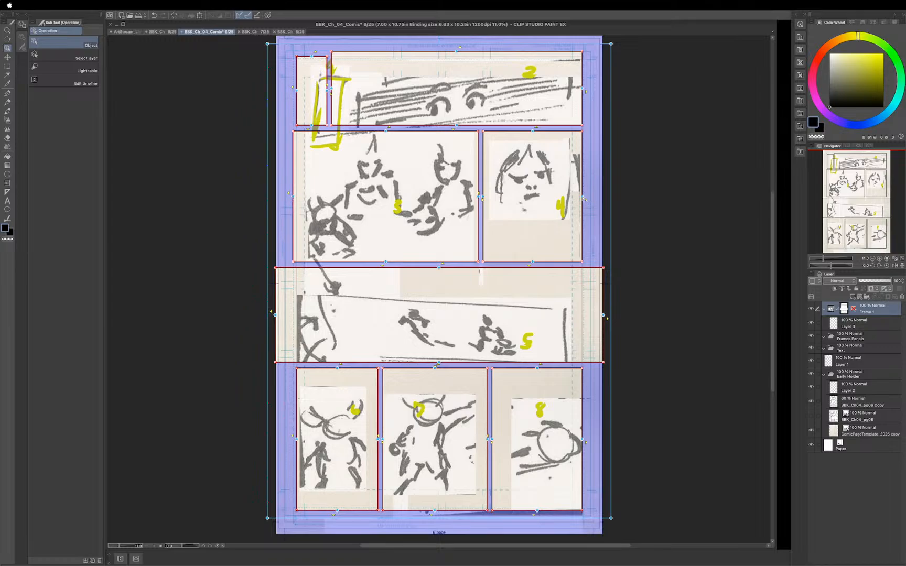
drag(583, 197, 585, 199)
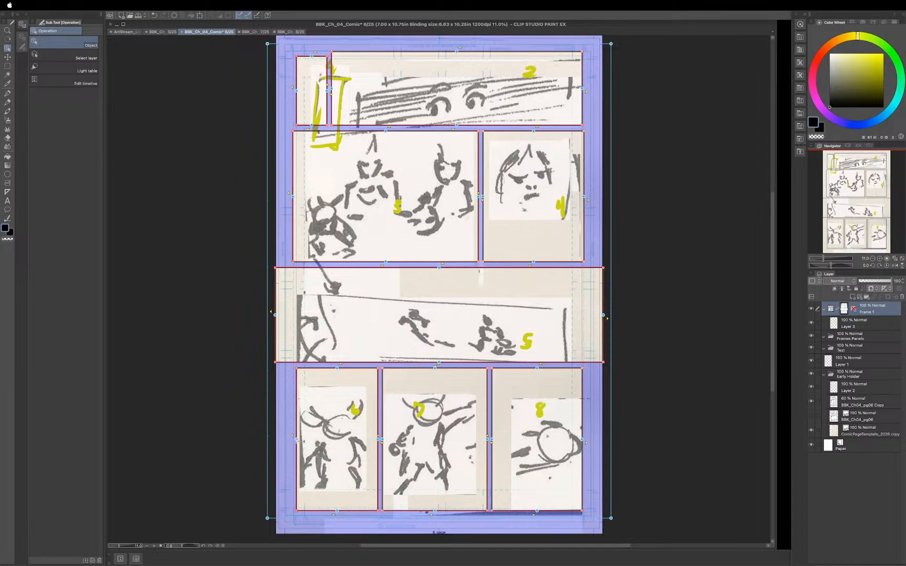
drag(296, 439, 293, 440)
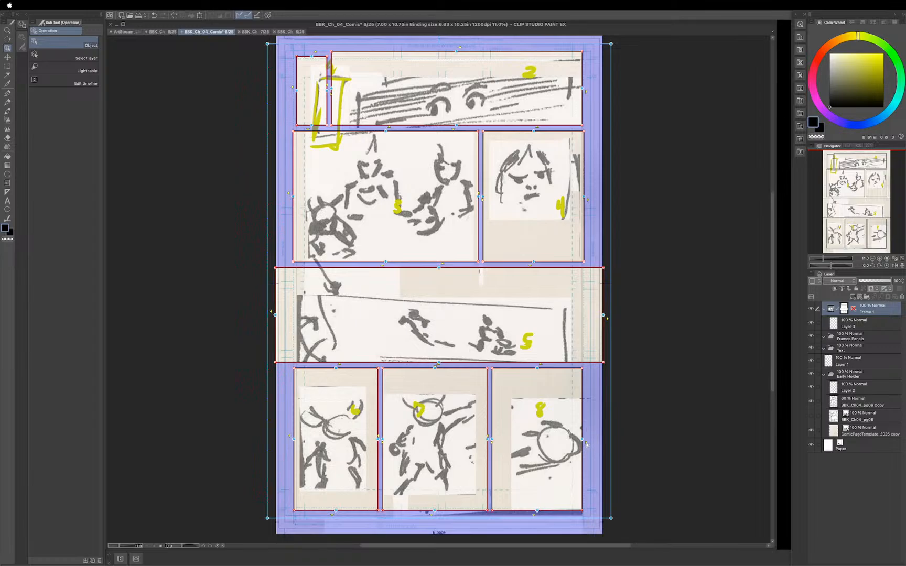
Step: Enlarge the panel 8 frame outward and downward close to the page edges, and lower panel 7's bottom border slightly
drag(586, 443, 595, 441)
drag(543, 513, 545, 531)
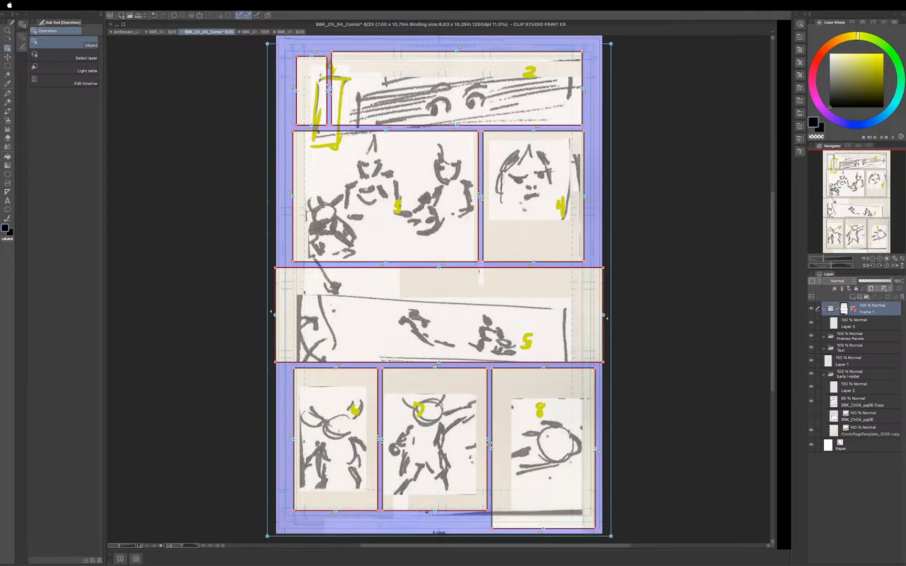
drag(597, 451, 601, 451)
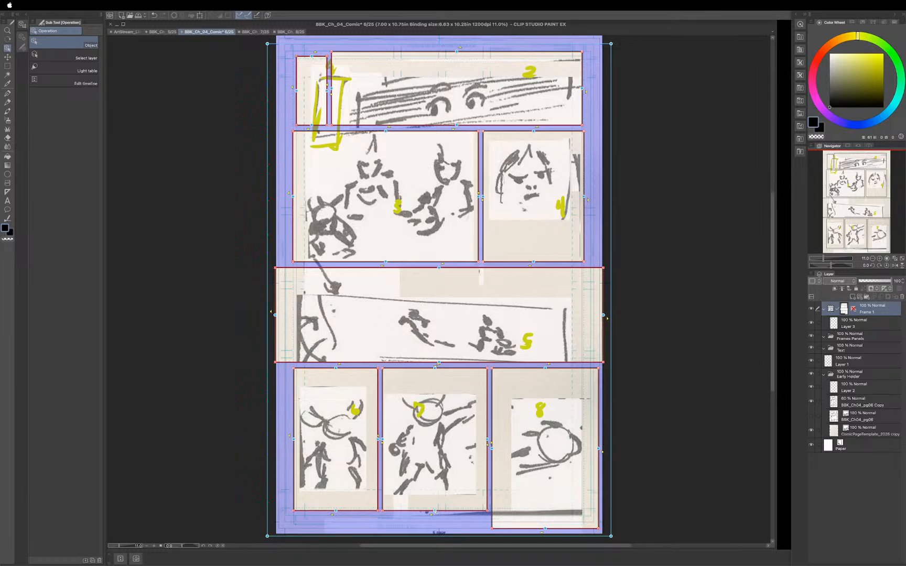
drag(435, 511, 434, 518)
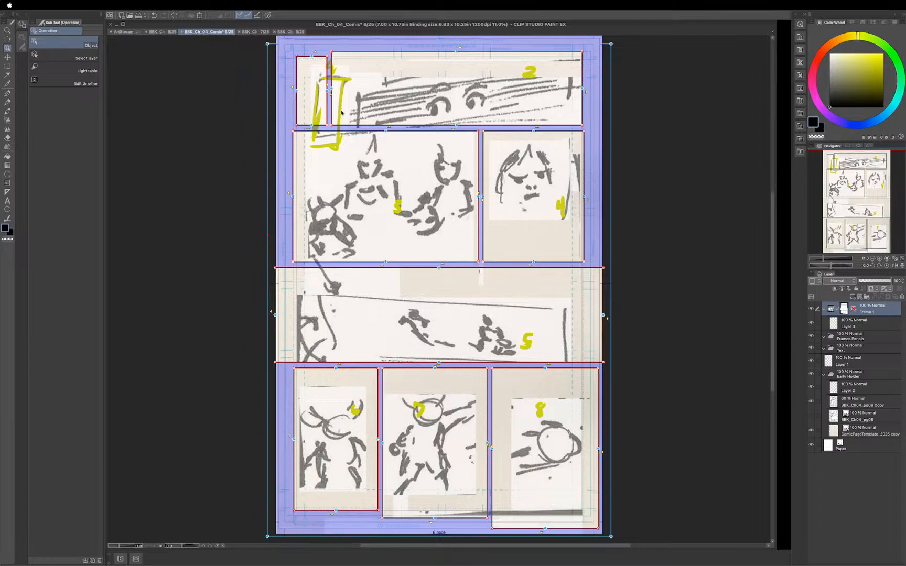
Step: Move the Frame 1 folder into the Frames Panels folder and collapse the folder
click(823, 309)
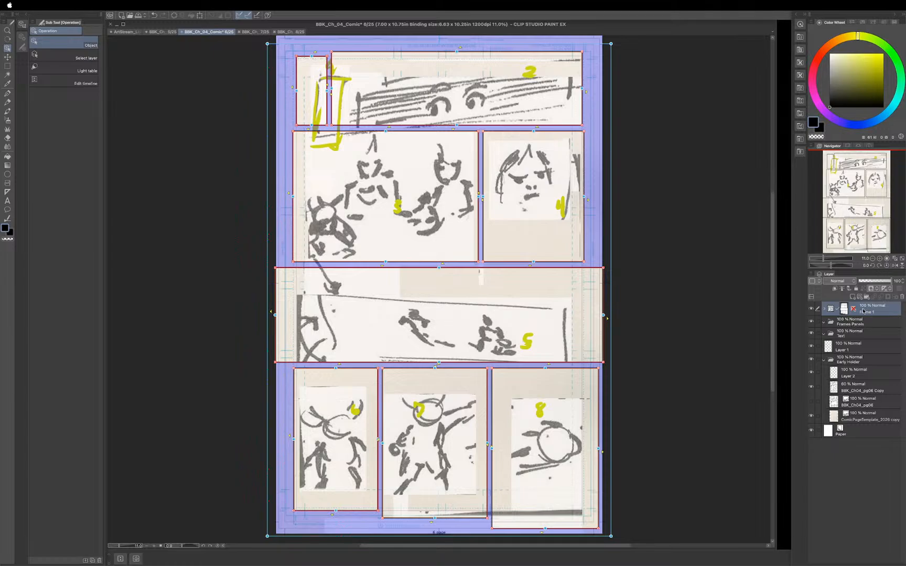
drag(862, 311, 861, 324)
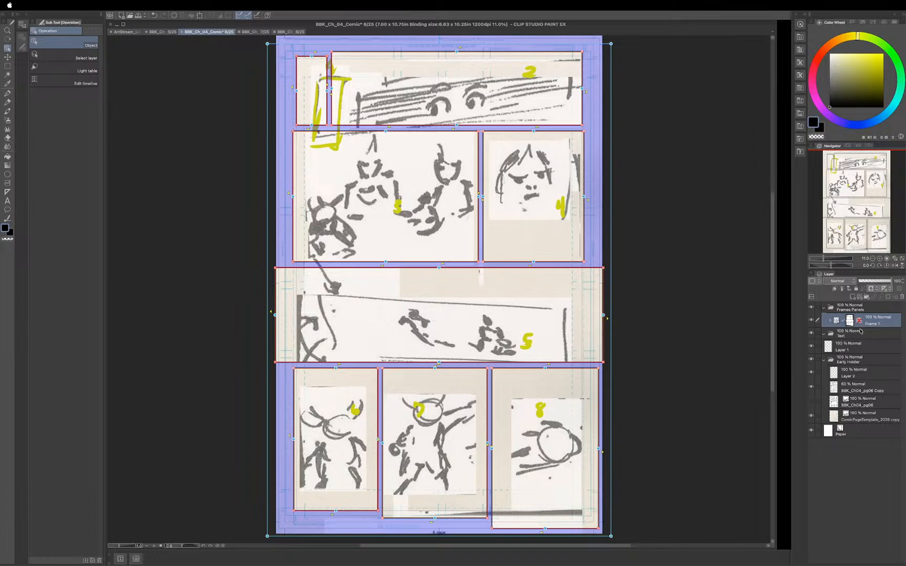
click(823, 310)
Step: Toggle the Frames Panels folder's visibility repeatedly to compare the page sketches with and without borders
click(811, 309)
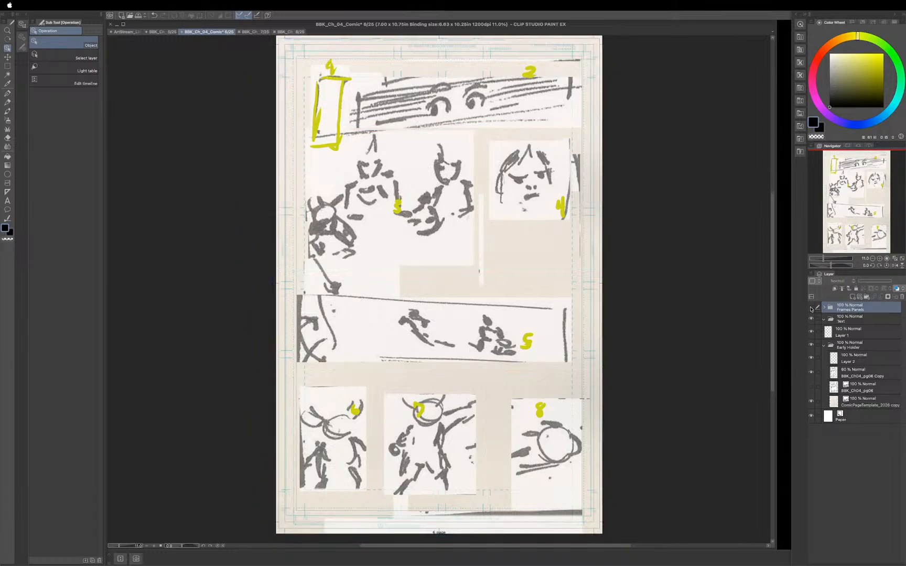
click(810, 308)
click(810, 308)
click(811, 309)
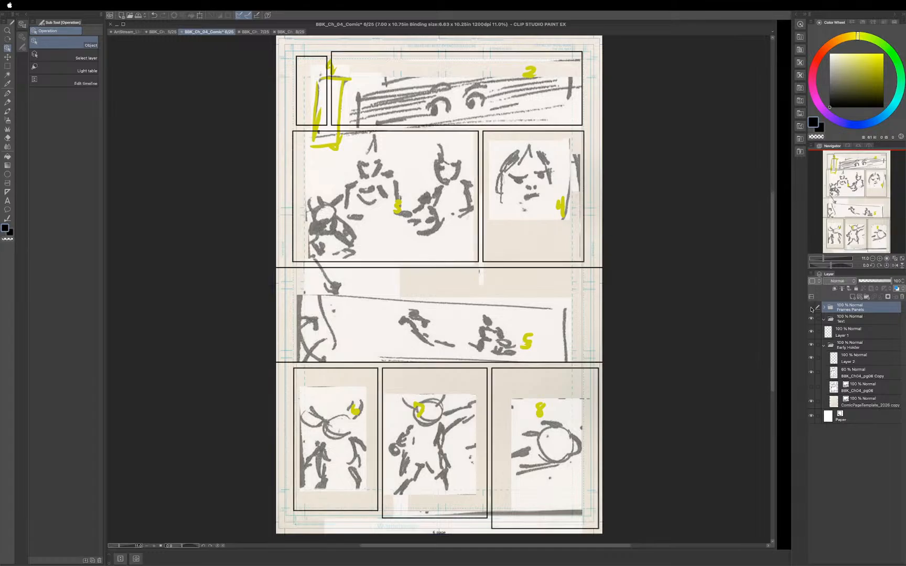
click(811, 308)
click(810, 309)
click(811, 309)
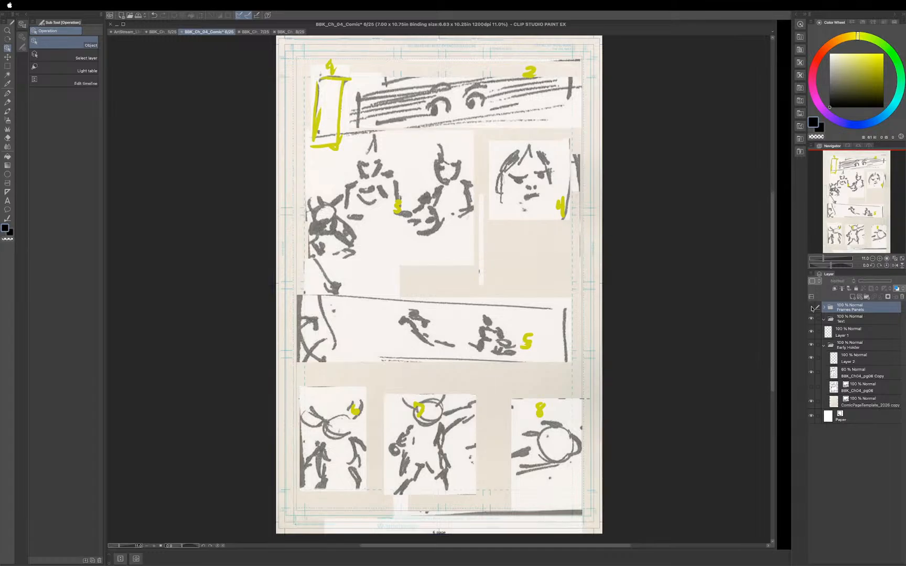
click(811, 308)
click(811, 308)
click(811, 308)
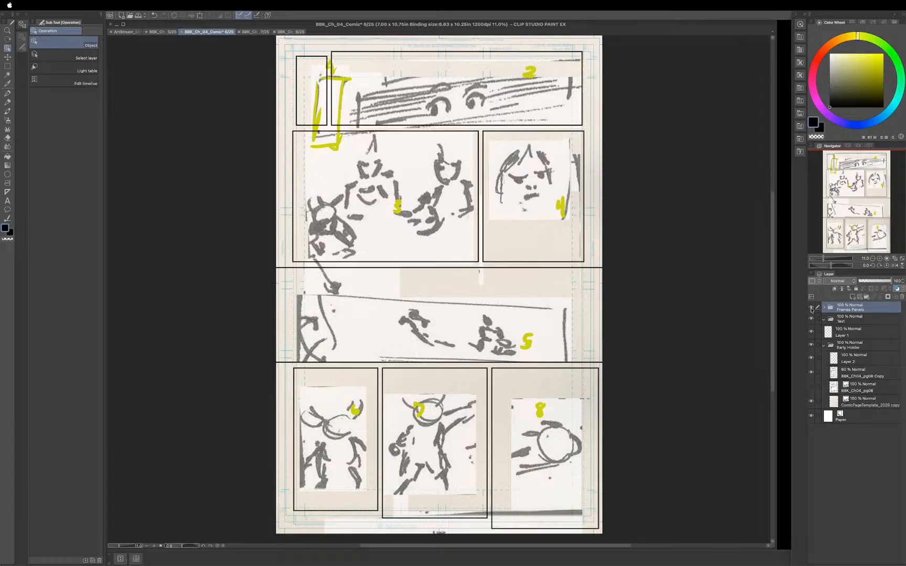
Step: Draw an ellipse speech balloon in the upper part of panel 6, above the figure sketch
click(849, 320)
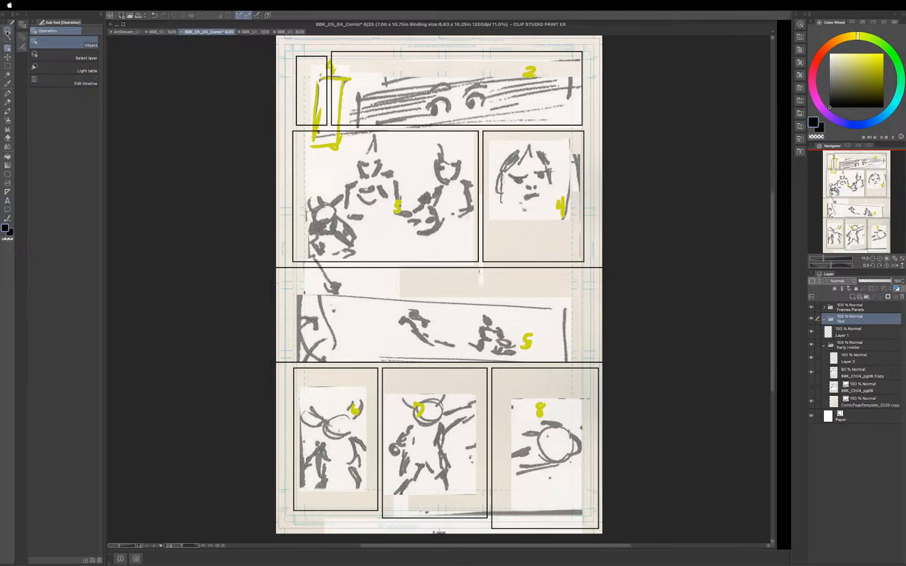
click(8, 202)
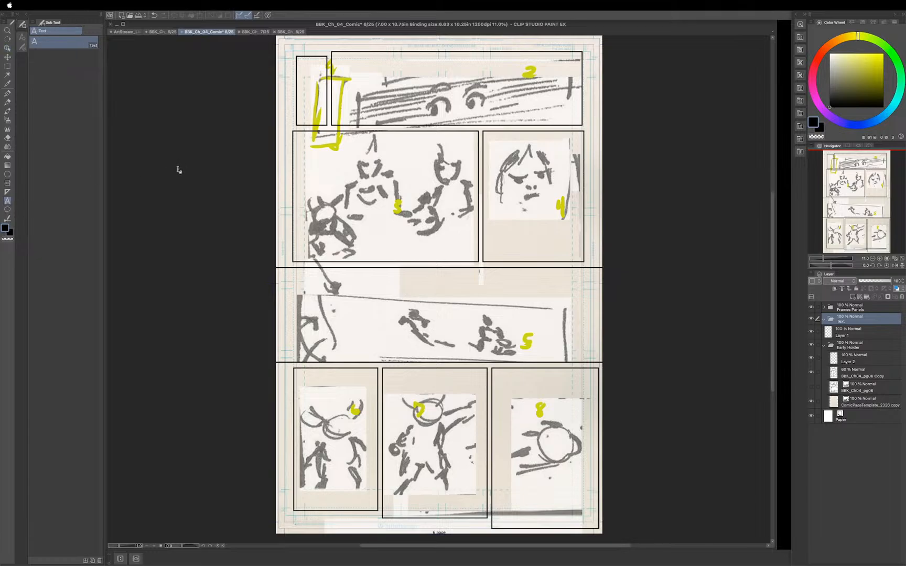
key(t)
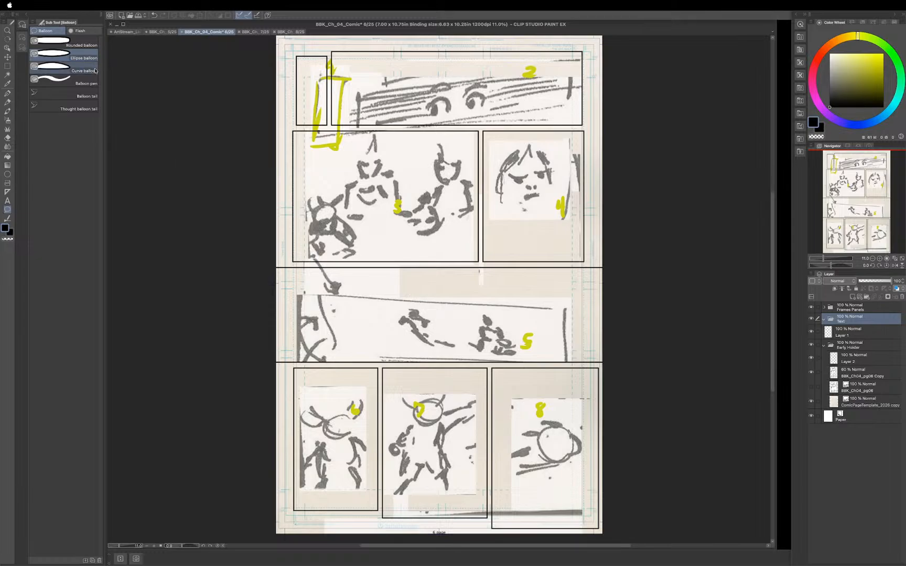
click(82, 46)
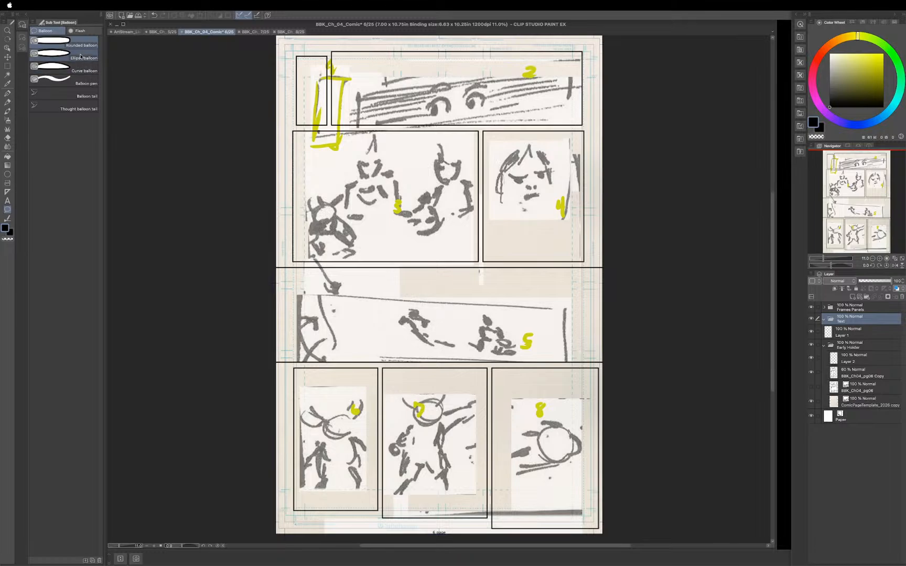
click(76, 59)
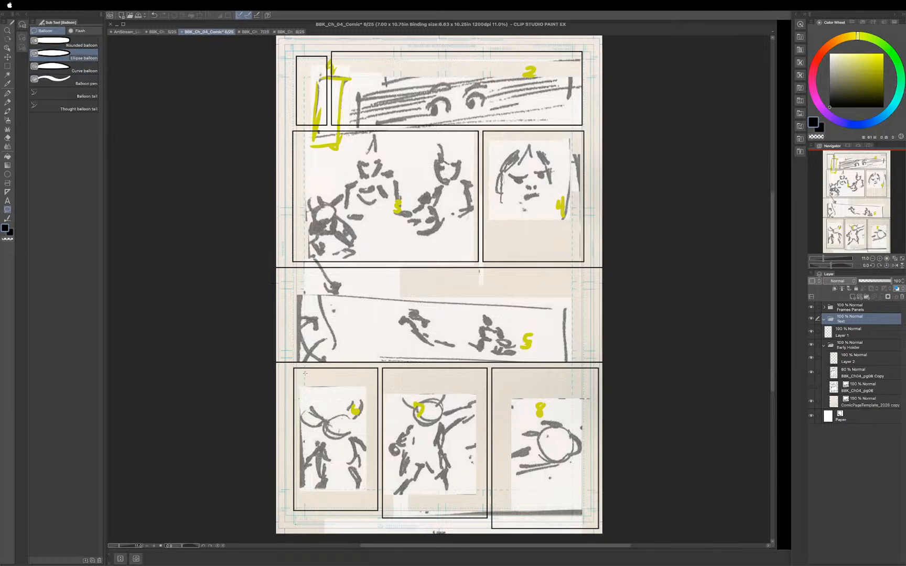
drag(304, 373, 361, 419)
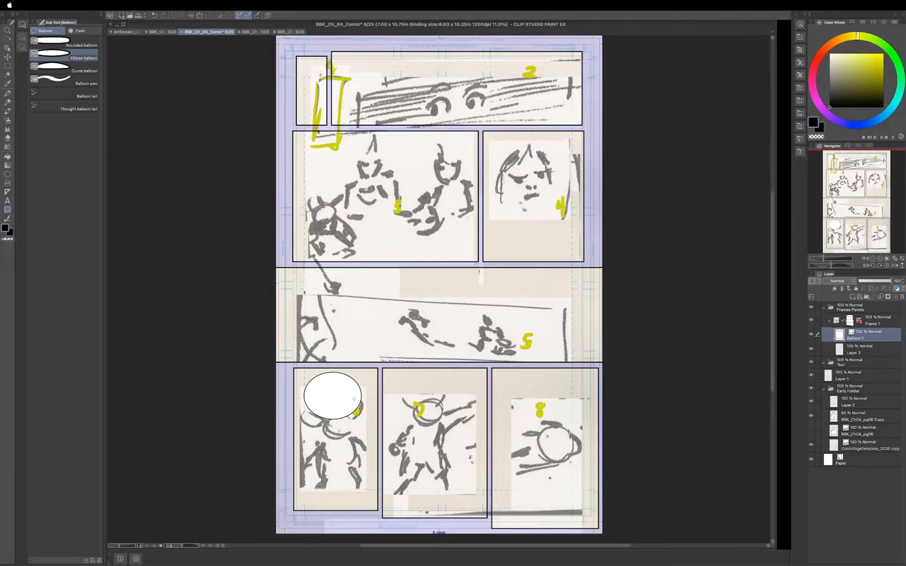
Step: Start a text entry inside the panel 6 balloon and set its font size to 10
key(t)
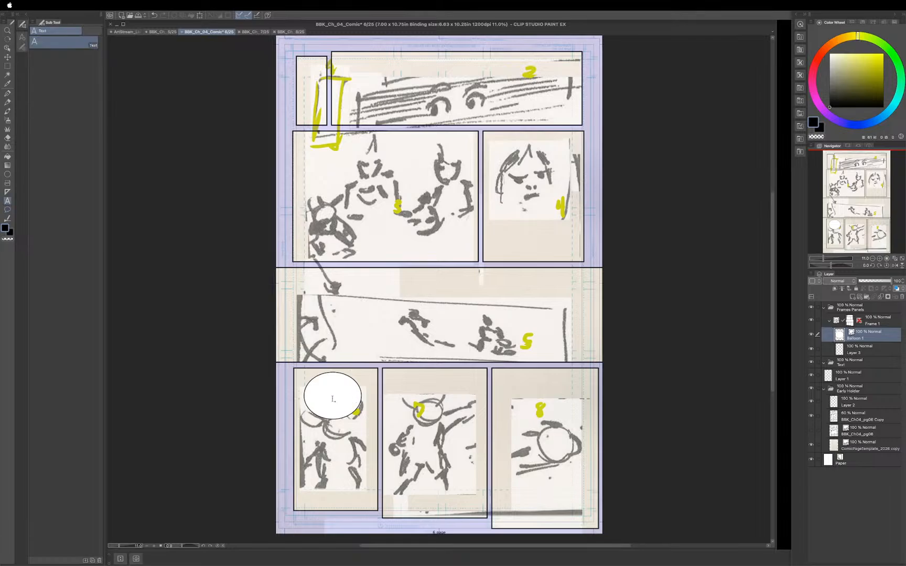
click(332, 399)
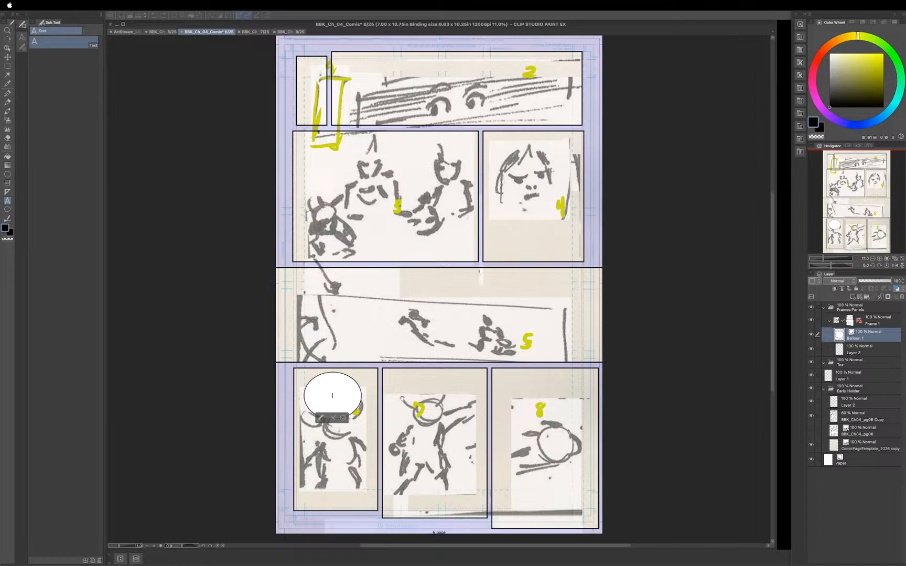
click(320, 418)
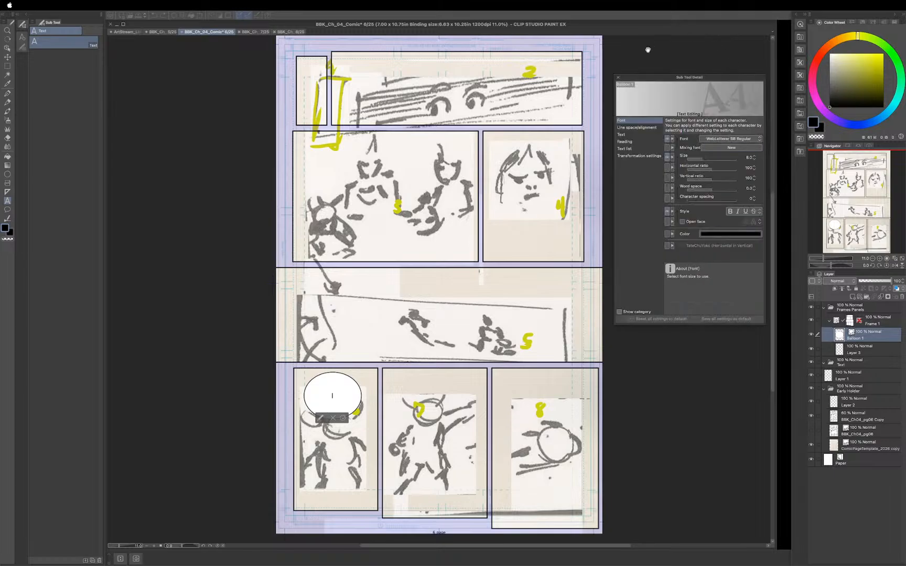
drag(656, 82, 651, 90)
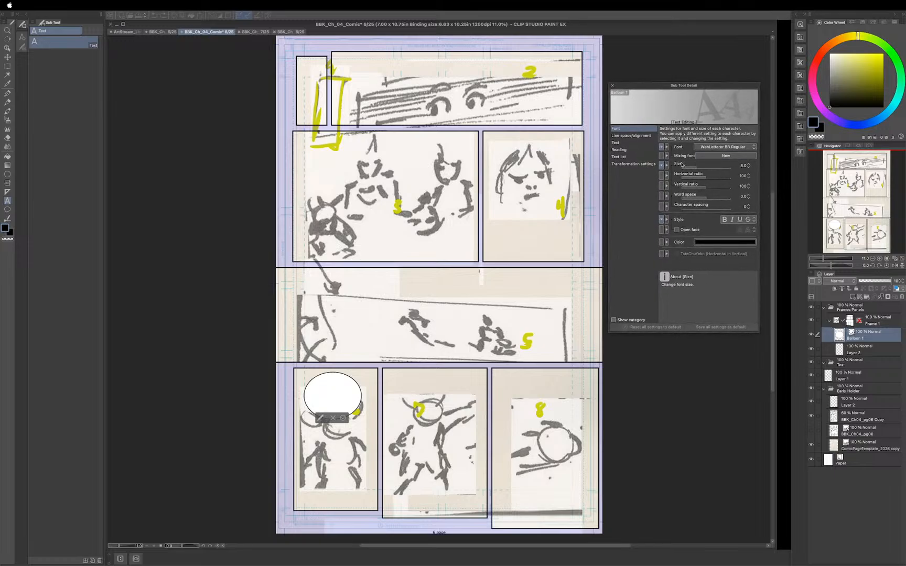
click(749, 166)
click(748, 165)
click(749, 165)
click(749, 166)
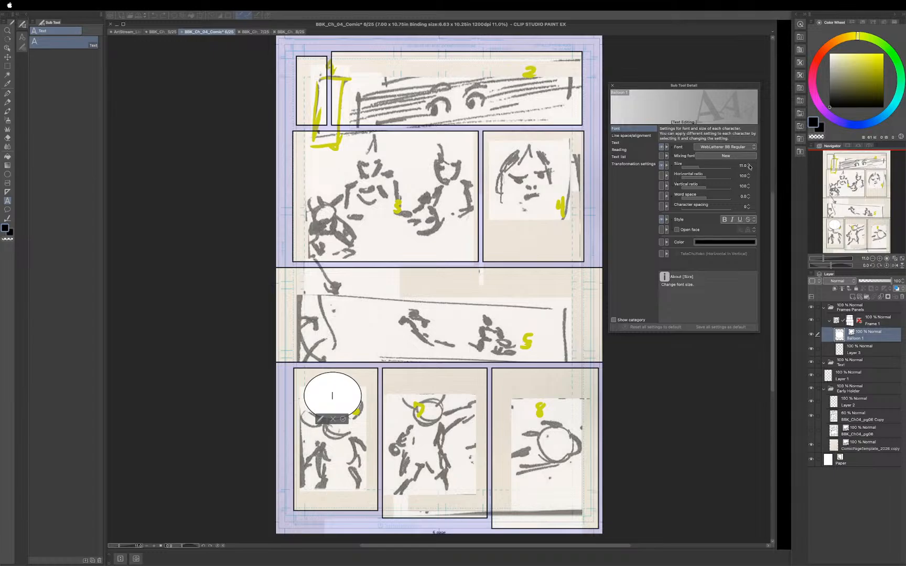
click(748, 166)
click(748, 167)
click(749, 168)
click(748, 168)
click(749, 168)
click(748, 166)
click(749, 168)
click(748, 165)
click(749, 165)
click(749, 164)
click(749, 164)
click(749, 169)
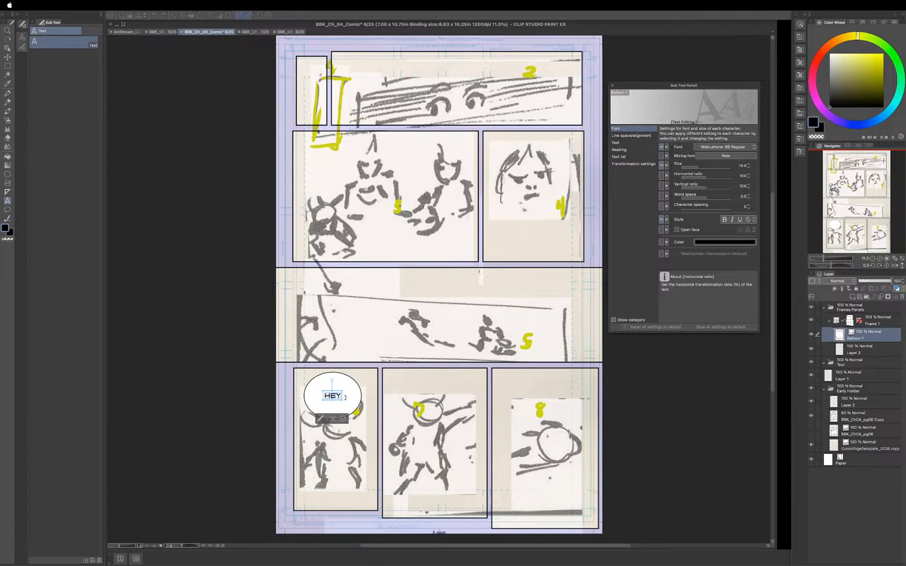
Step: Complete the panel 6 balloon text as "HEY!", close the text settings, and select the balloon for object editing
click(342, 377)
text(!!)
key(BackSpace)
click(344, 419)
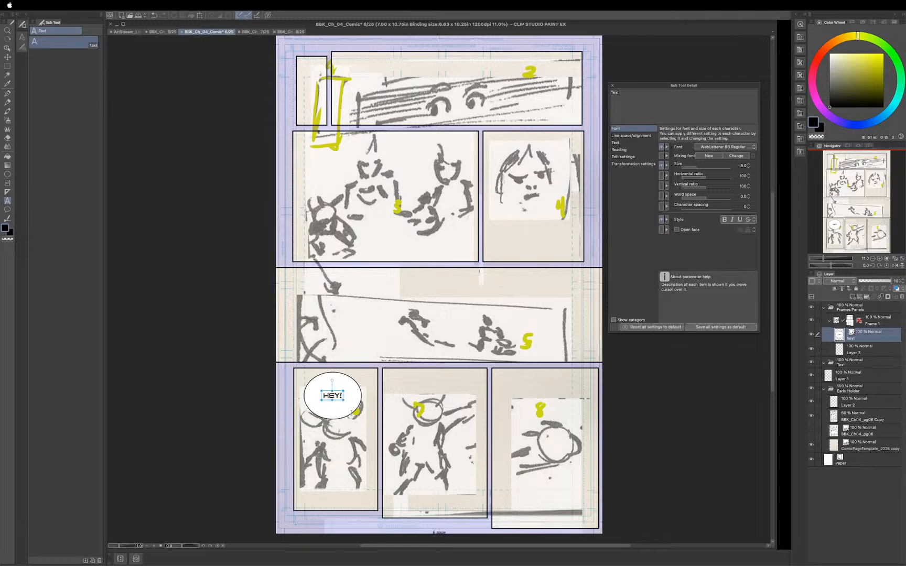
click(612, 85)
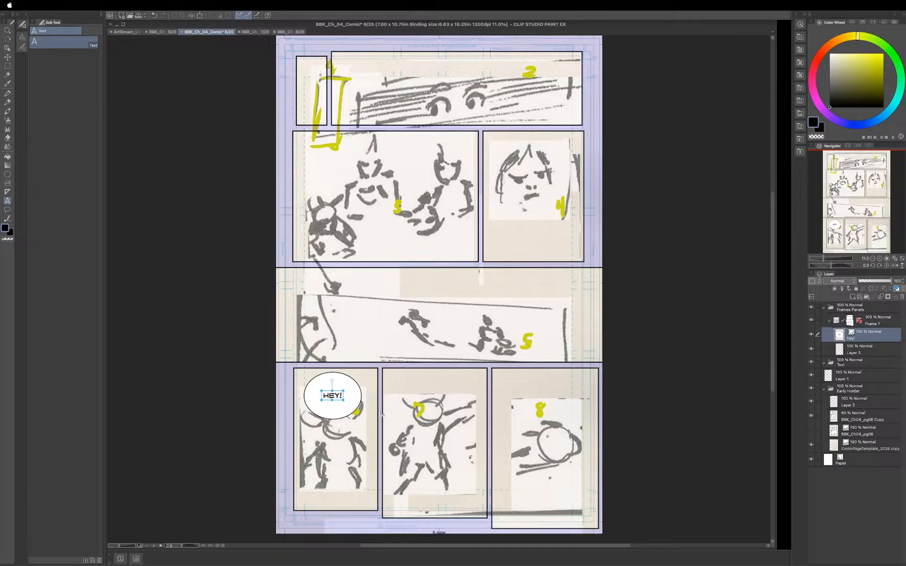
key(o)
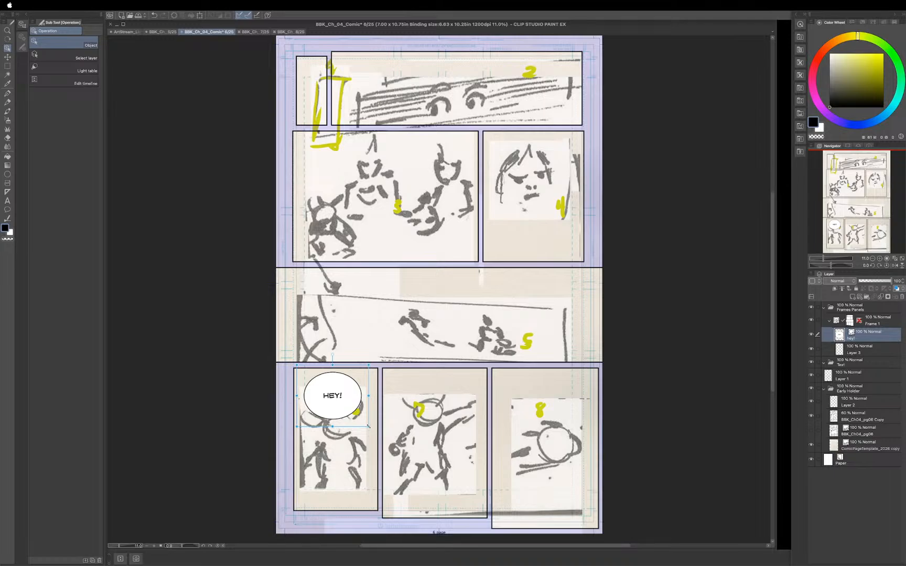
Step: Shrink the "HEY!" balloon closely around its text and nudge it into place near the upper border of panel 6
drag(369, 426, 335, 401)
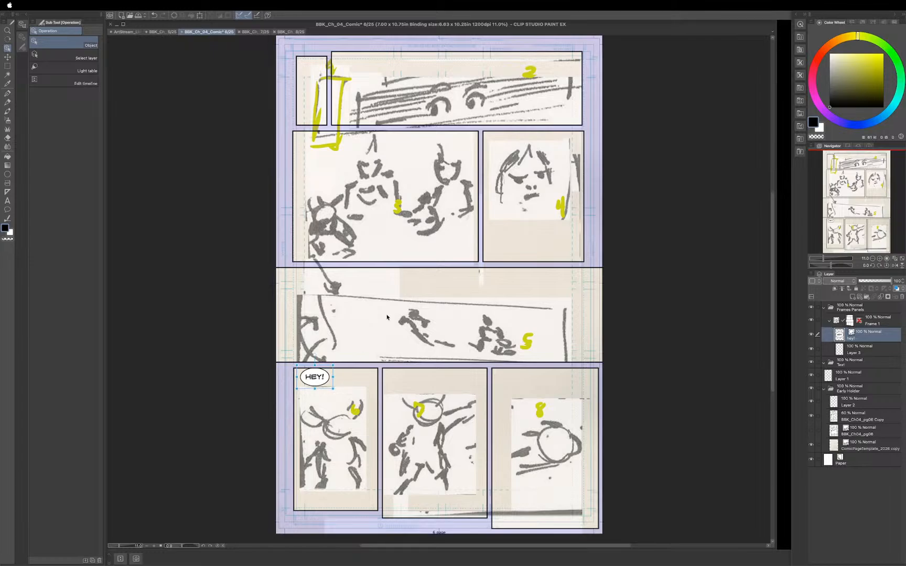
key(Down)
key(Down)
key(Down)
key(Down)
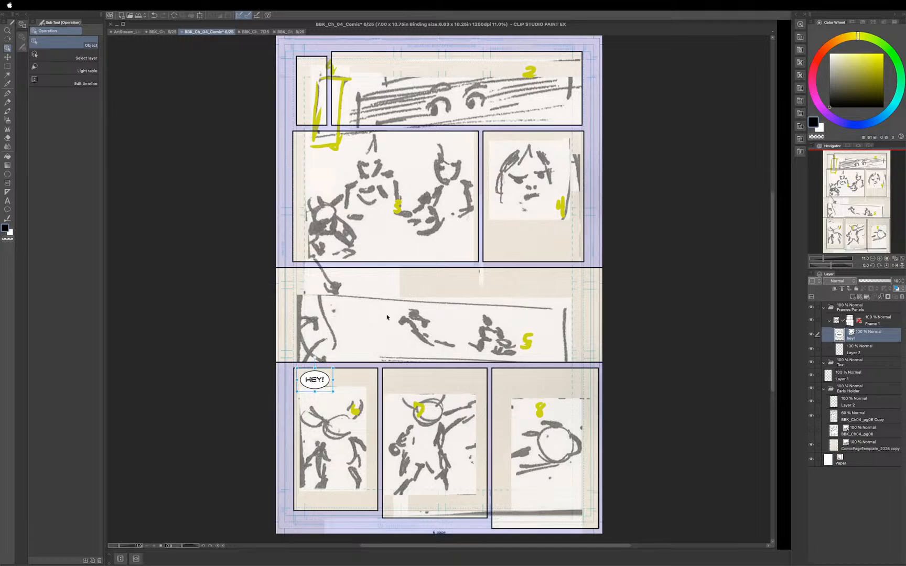
key(Down)
key(Right)
key(Right)
key(Right)
key(Right)
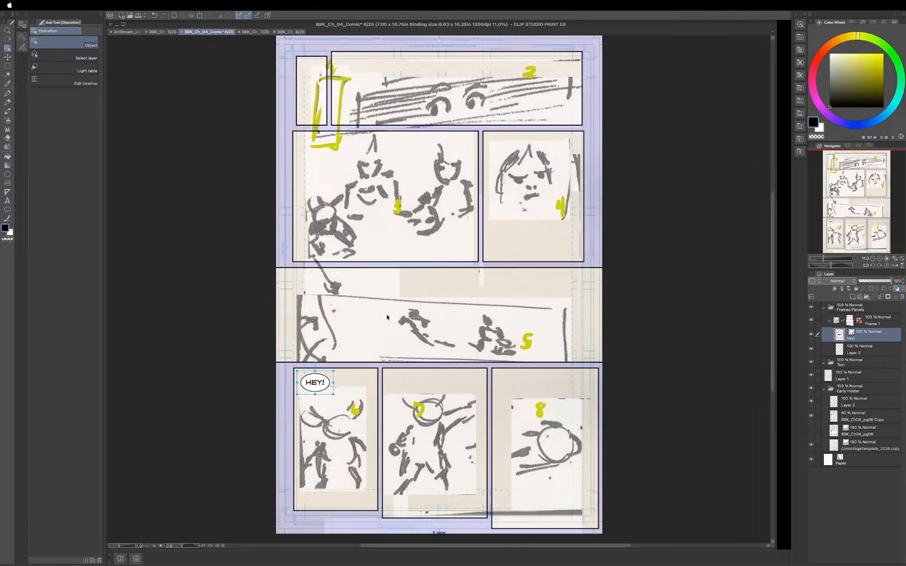
key(Right)
key(Right)
key(Right)
key(Right)
key(Right)
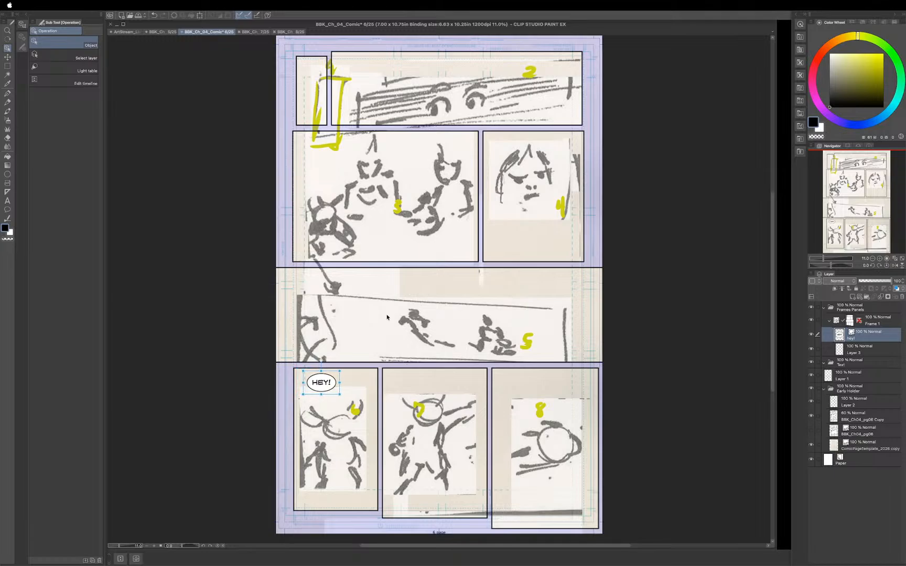
key(Up)
key(Up)
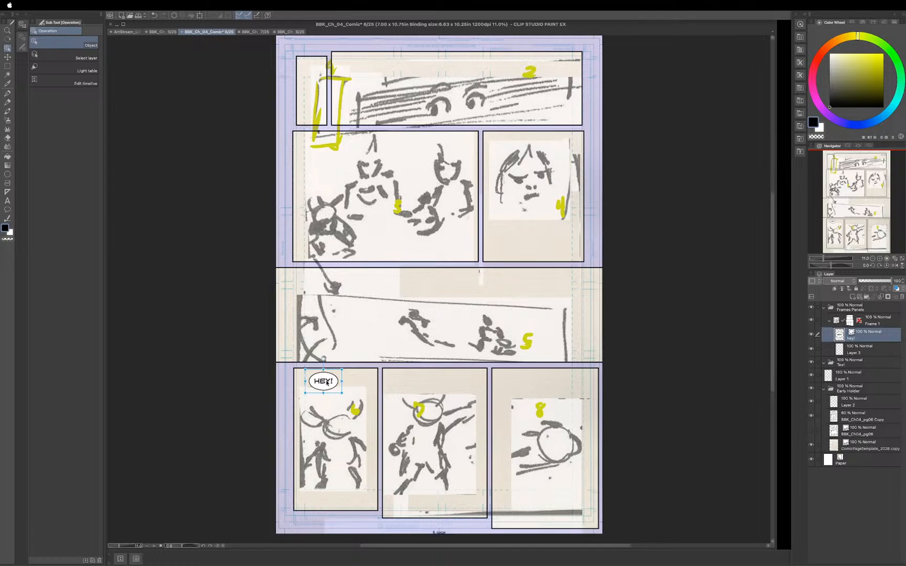
Step: Add a short tail to the "HEY!" balloon pointing down toward the figure's head, and return to the Ellipse balloon tool
key(t)
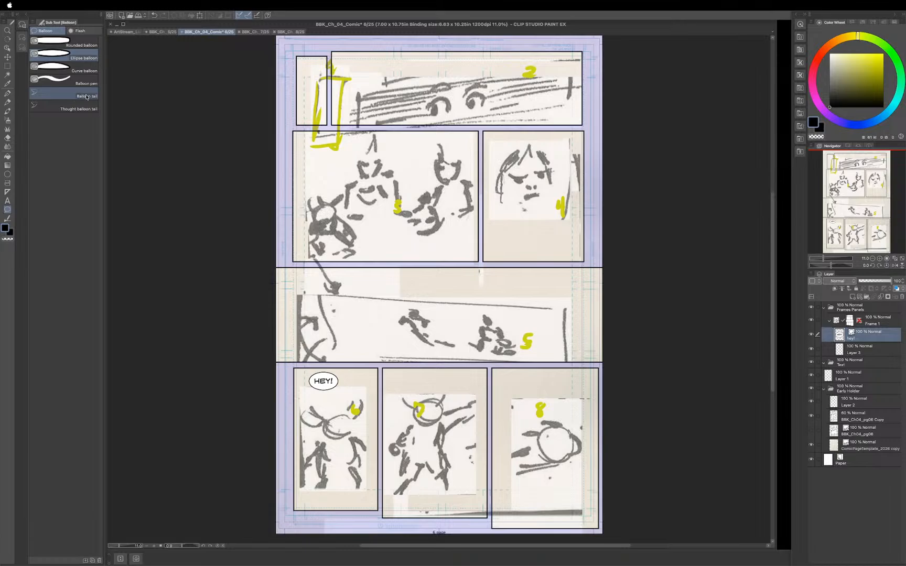
click(83, 96)
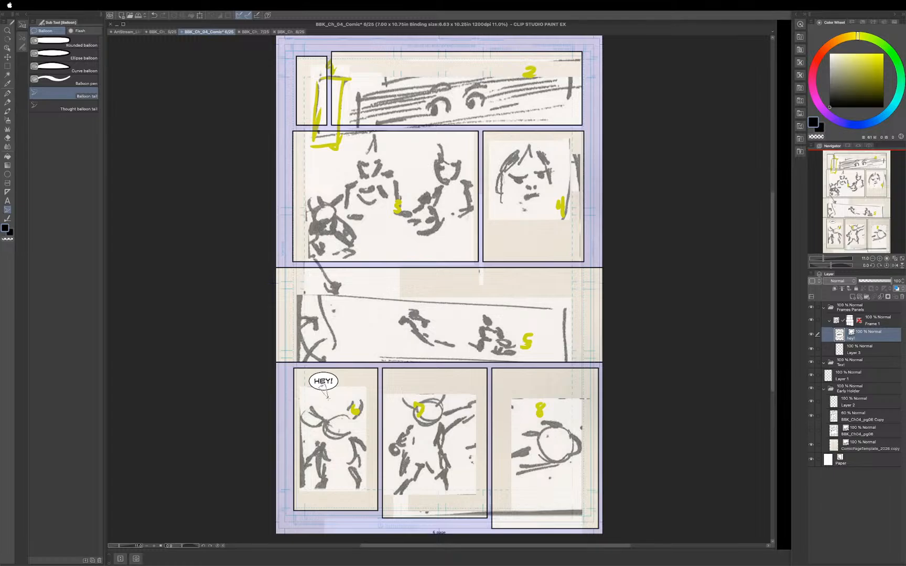
drag(328, 398, 328, 398)
click(325, 387)
key(super+z)
mouse_move(322, 394)
mouse_down()
mouse_move(321, 405)
mouse_move(330, 396)
mouse_up()
key(ctrl+z)
drag(321, 386, 325, 397)
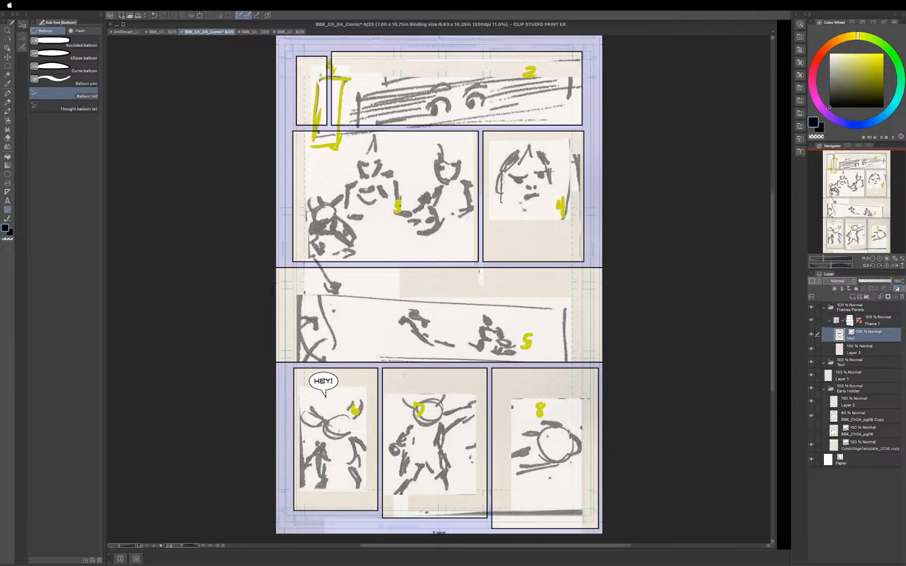
click(81, 59)
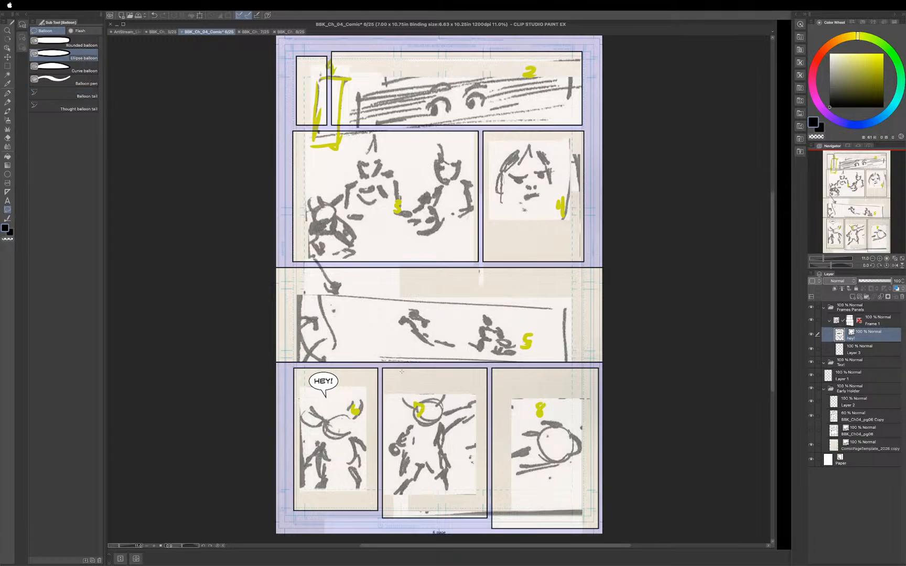
drag(401, 371, 479, 434)
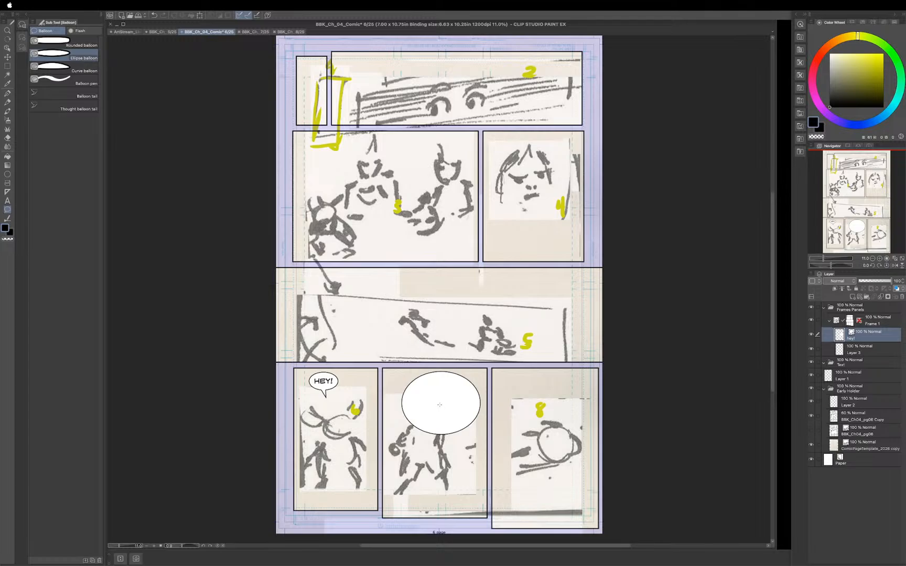
key(t)
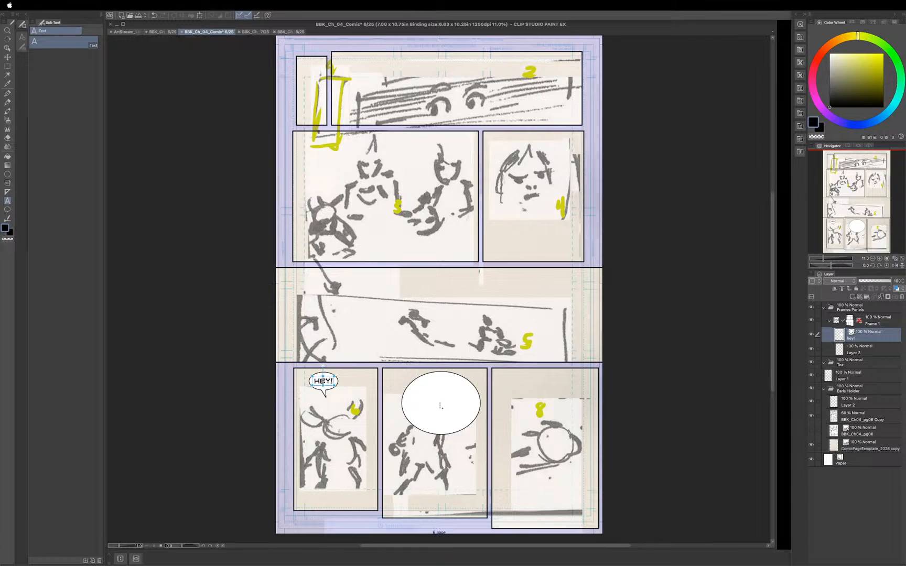
click(440, 405)
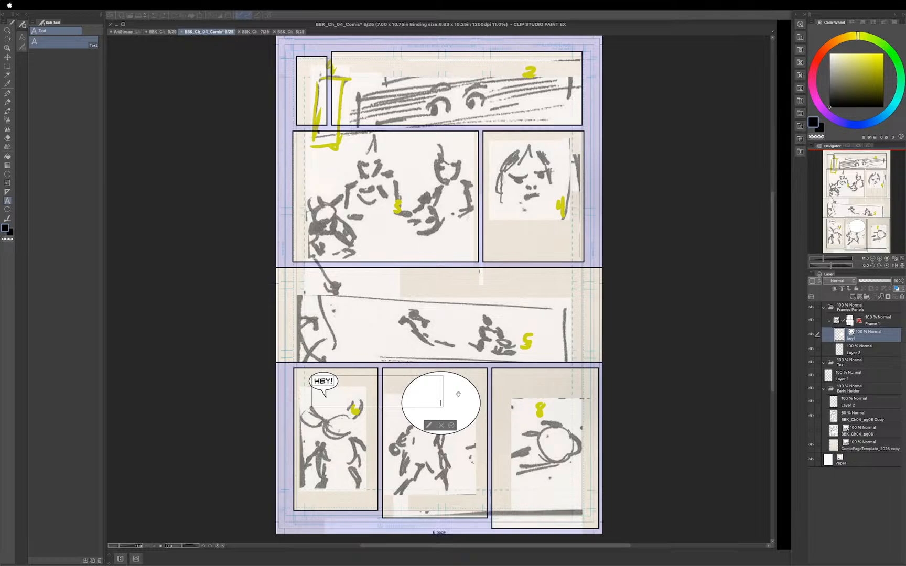
click(441, 426)
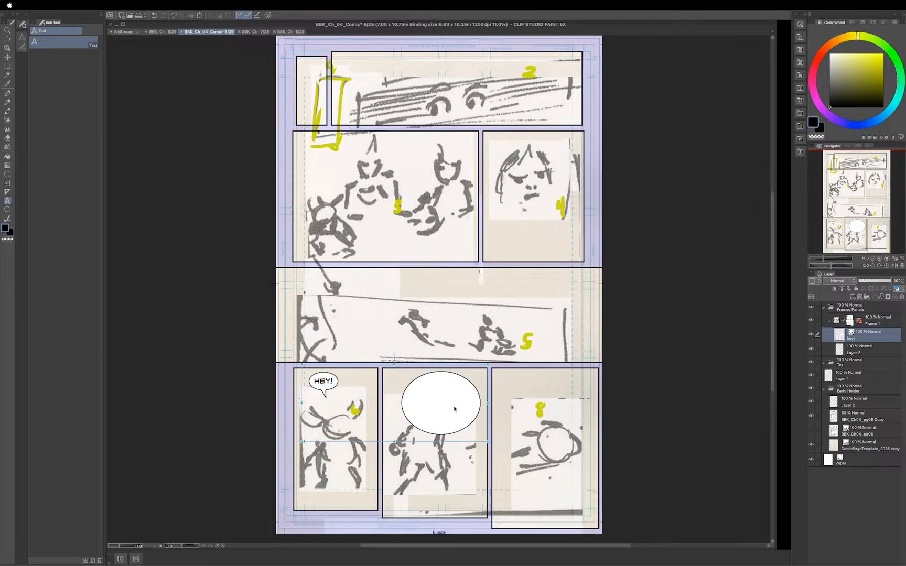
key(super+z)
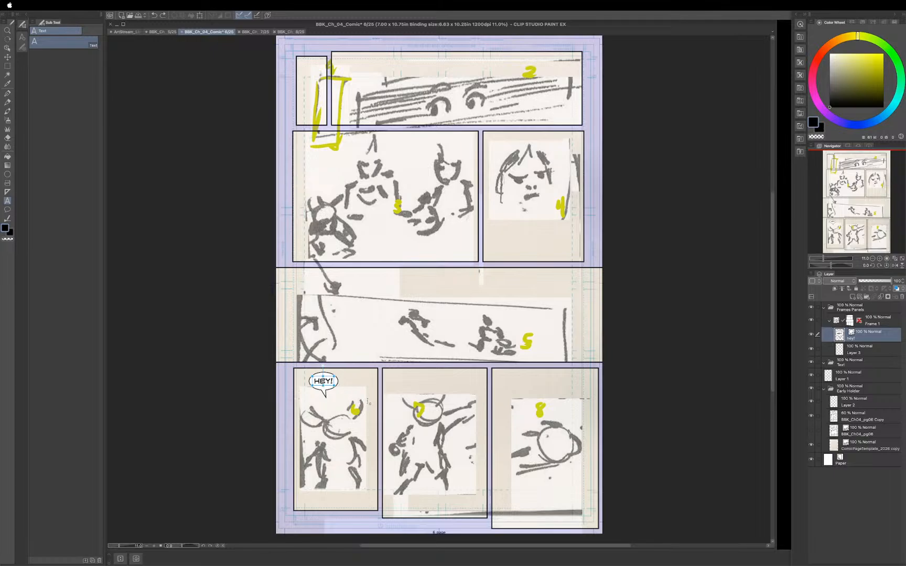
Step: Draw a second ellipse balloon across panel 6's inner border and enter the two-line text "YOU FOOL!!" in it
key(t)
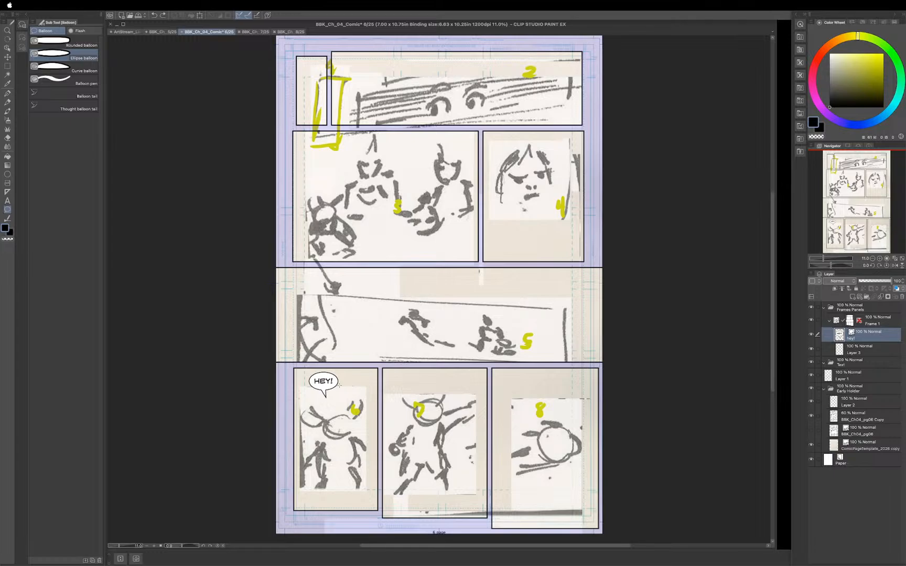
drag(339, 386, 390, 421)
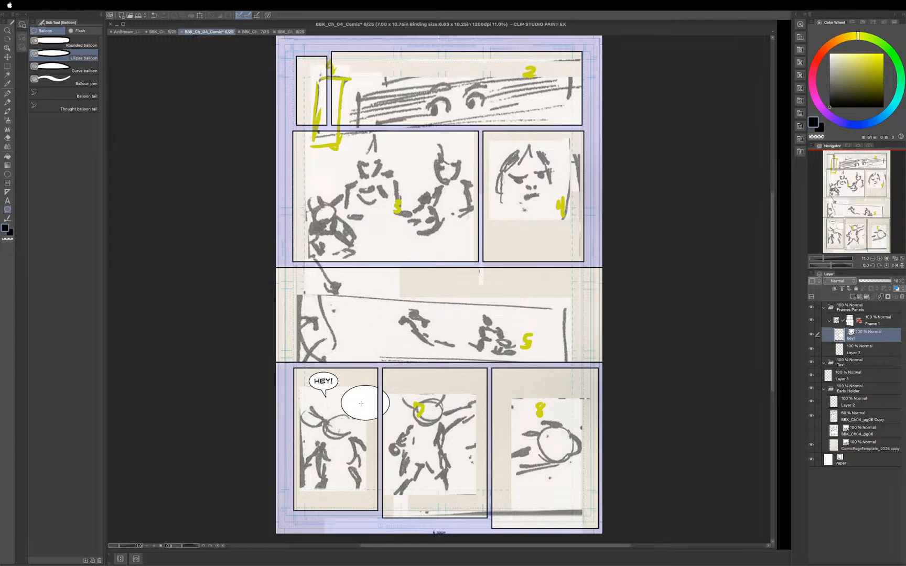
key(t)
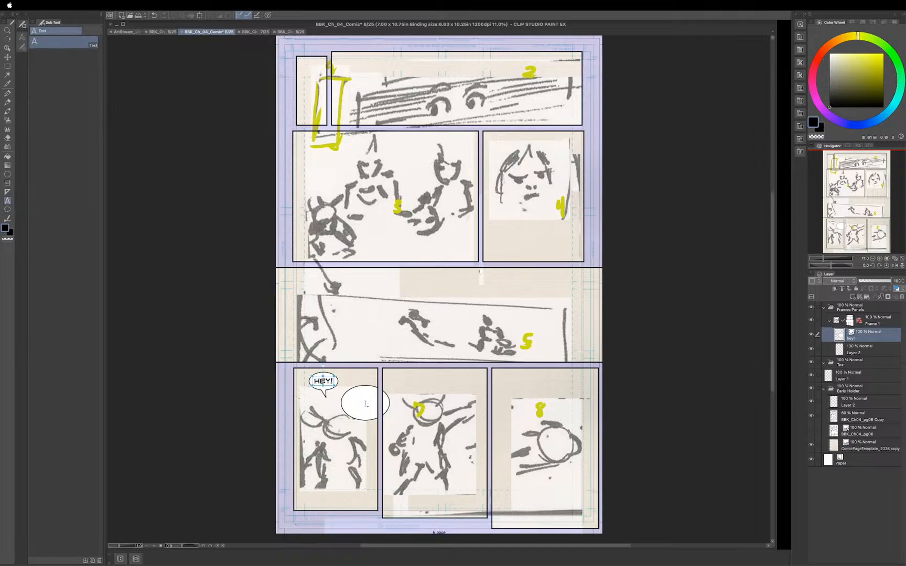
click(365, 404)
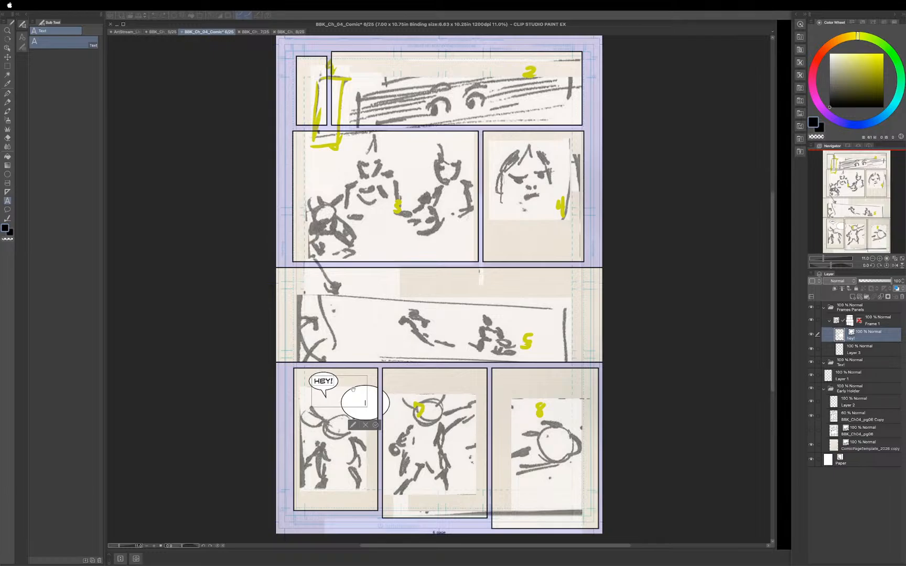
text(YOU)
key(Return)
text(FOOL)
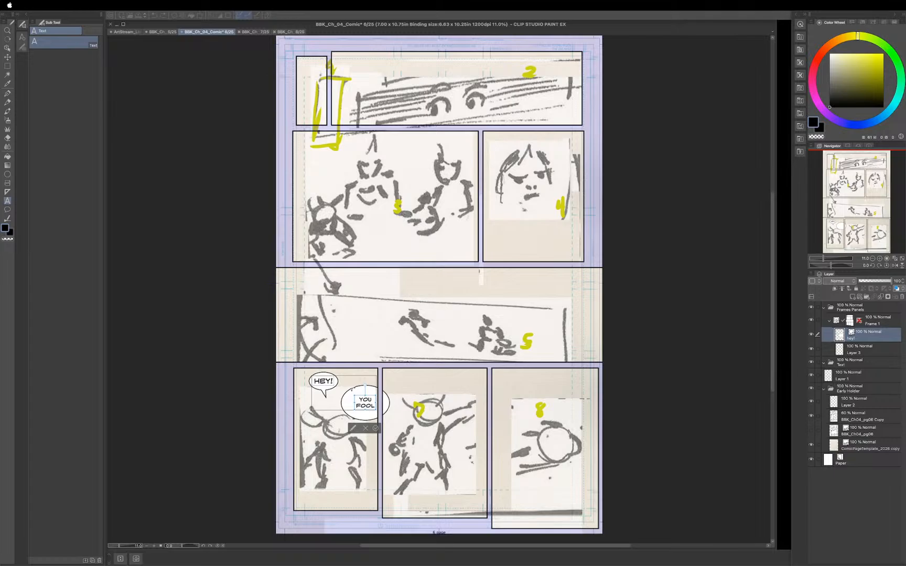
text(!!)
Step: Set the "YOU FOOL!!" text's font size to 12 and commit the text
click(352, 429)
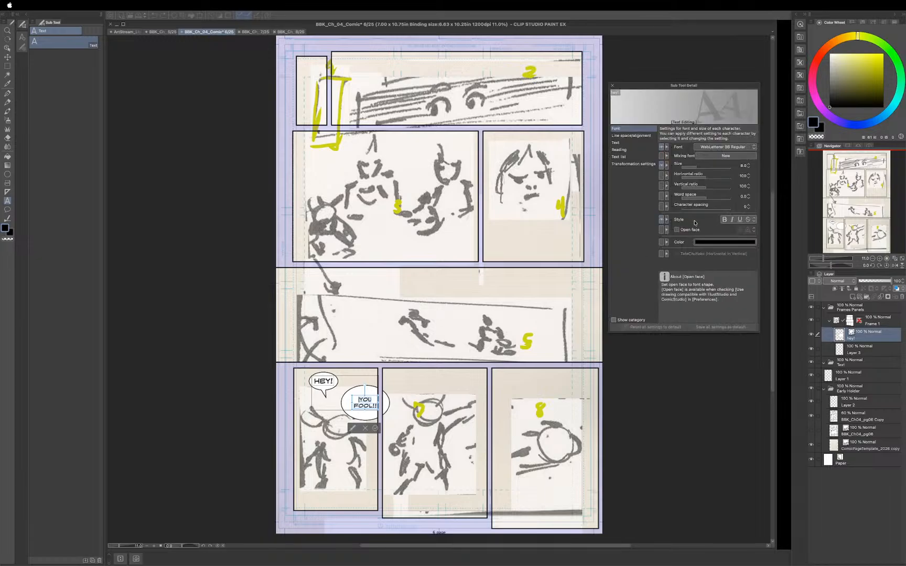
click(748, 164)
click(748, 165)
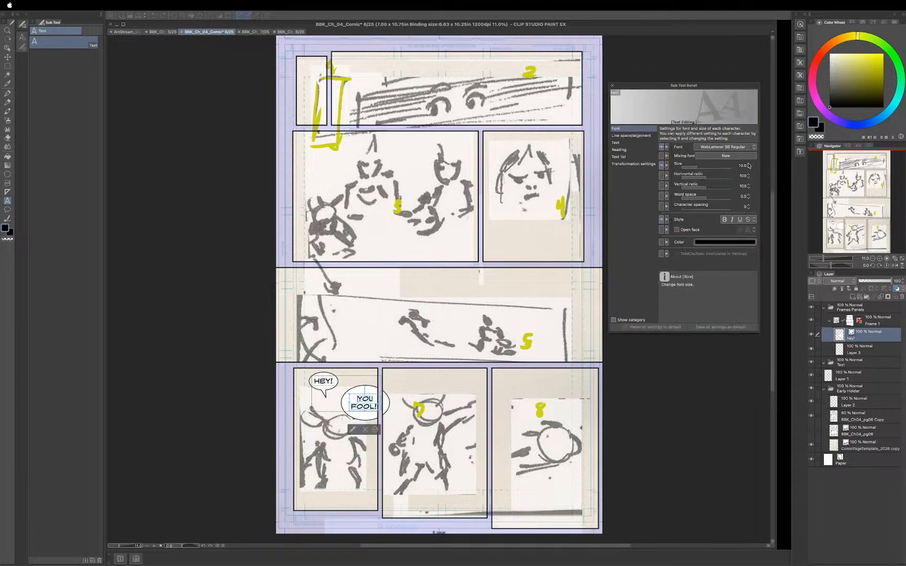
click(748, 164)
click(748, 165)
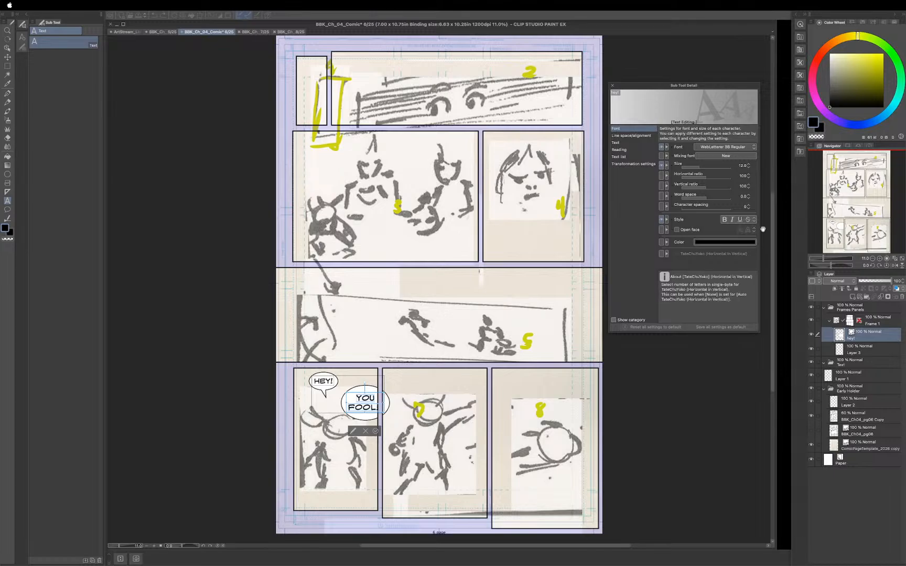
click(611, 85)
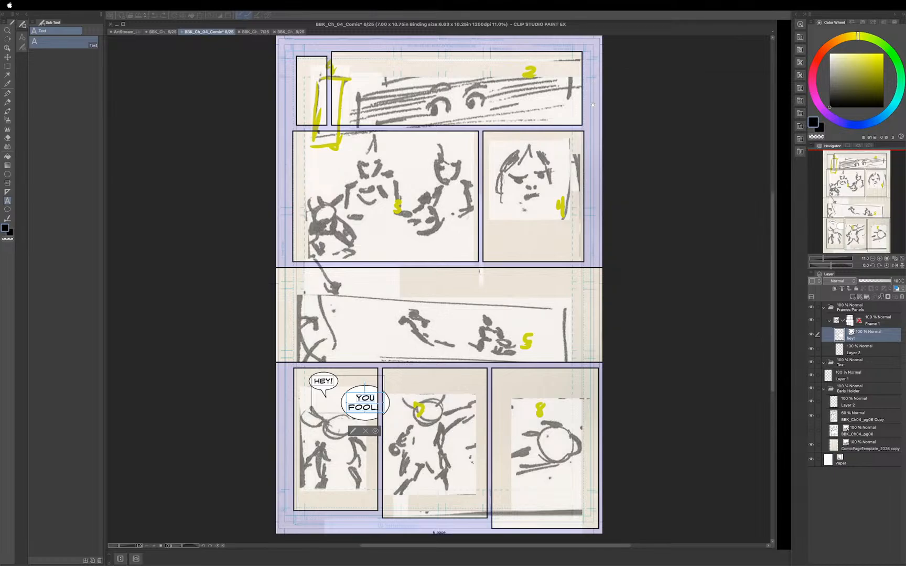
click(376, 433)
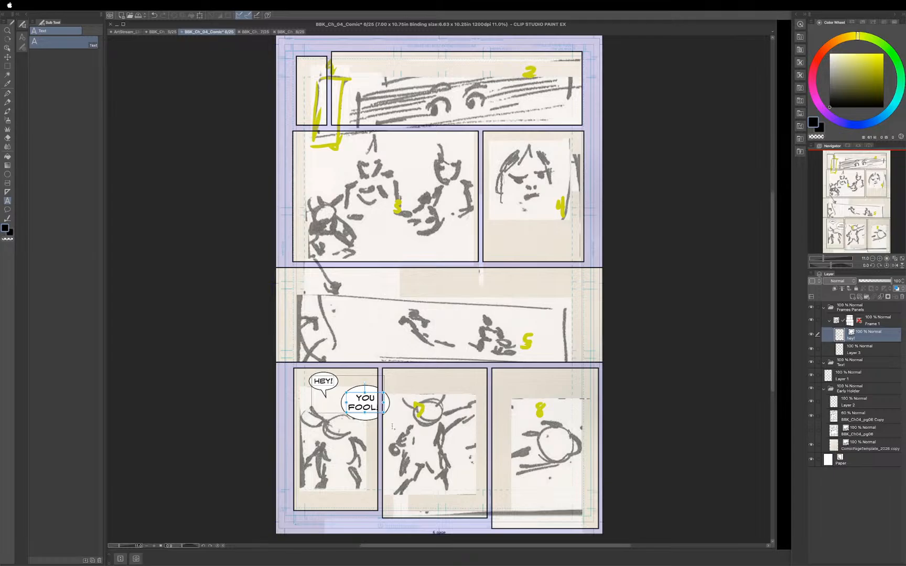
Step: Shrink the "YOU FOOL!!" balloon so its outline fits more closely around the text
key(o)
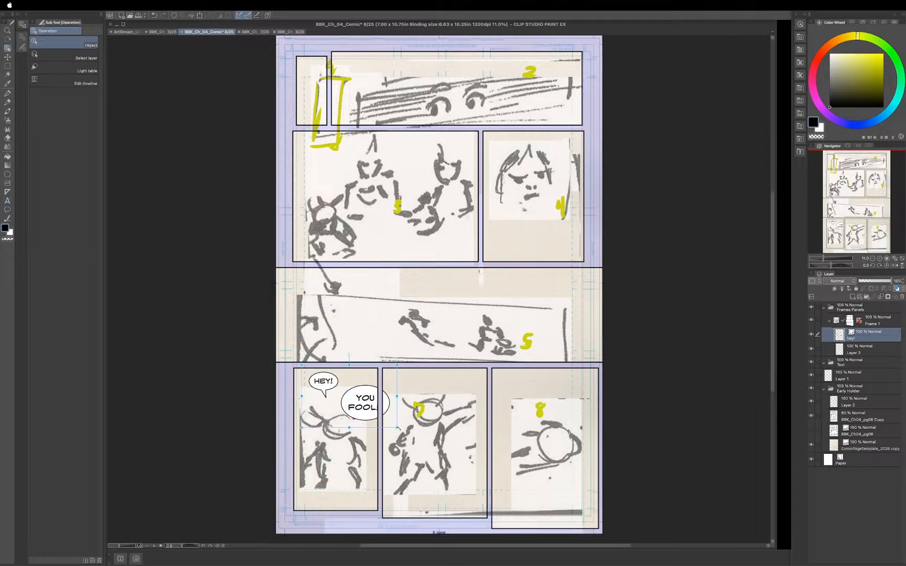
mouse_move(397, 428)
mouse_down()
mouse_move(406, 438)
mouse_move(383, 424)
mouse_up()
drag(371, 418, 385, 431)
click(388, 409)
mouse_move(397, 428)
mouse_down()
mouse_move(383, 418)
mouse_move(396, 428)
mouse_move(389, 424)
mouse_up()
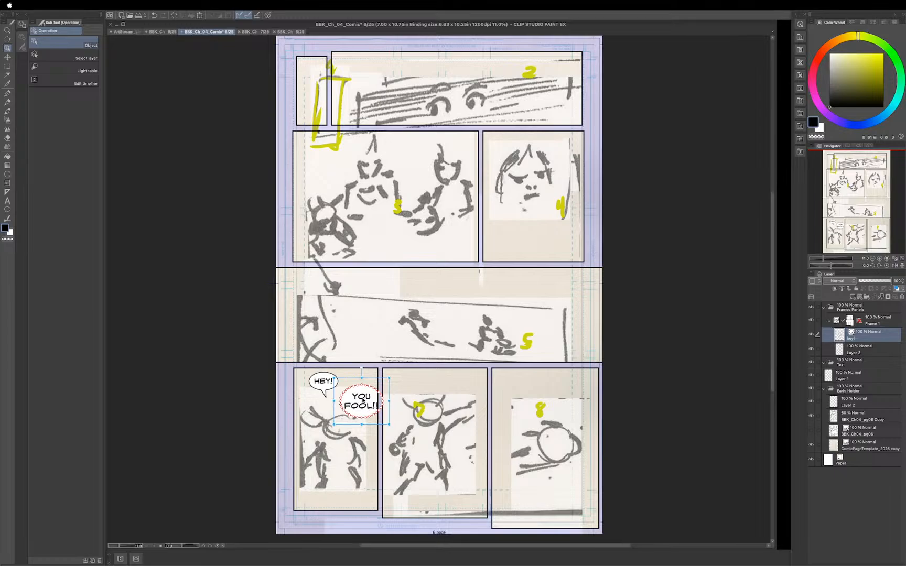
Step: Nudge the "YOU FOOL!!" lettering slightly upward inside its balloon
click(362, 400)
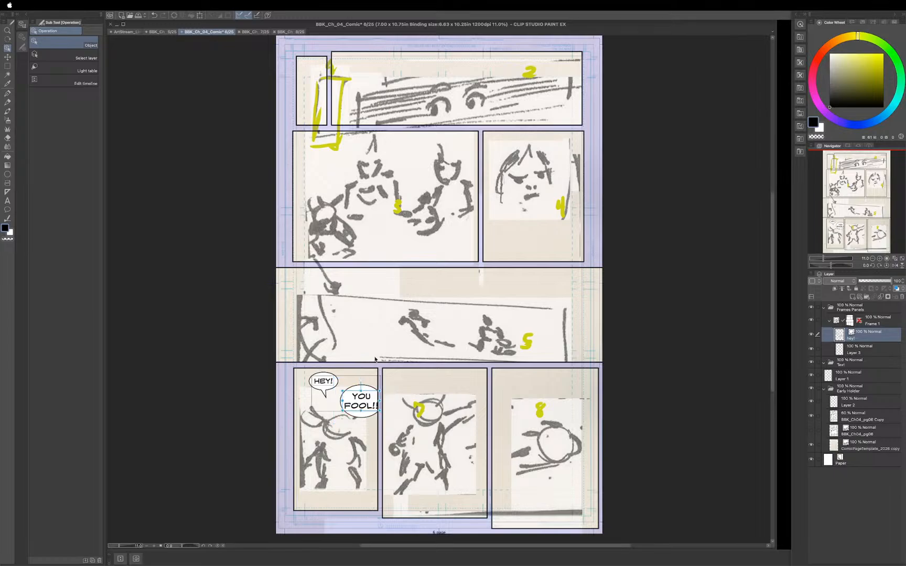
key(Up)
key(Up)
key(Up)
key(Up)
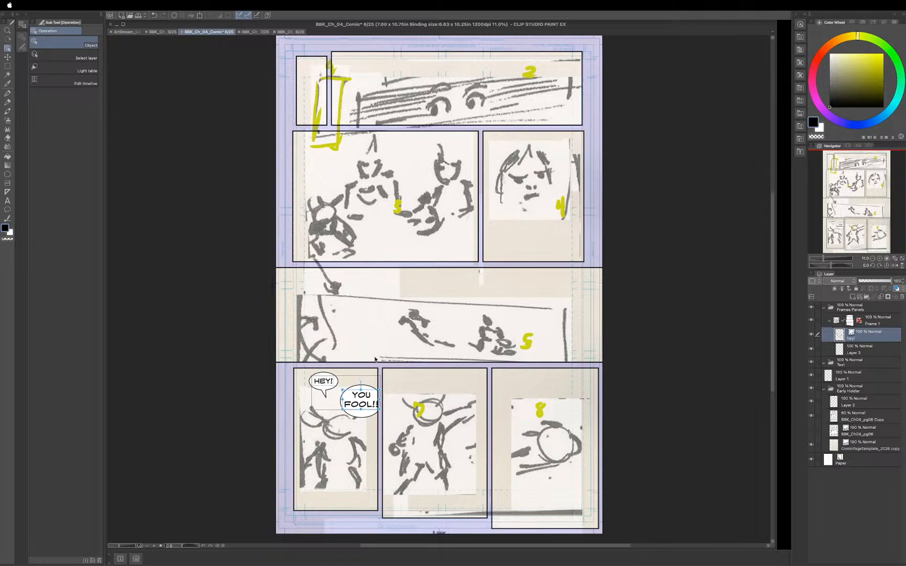
key(Up)
Step: Flatten the "YOU FOOL!!" balloon slightly and nudge it left so it sits inside panel 6 beside the "HEY!" balloon
click(373, 420)
click(374, 416)
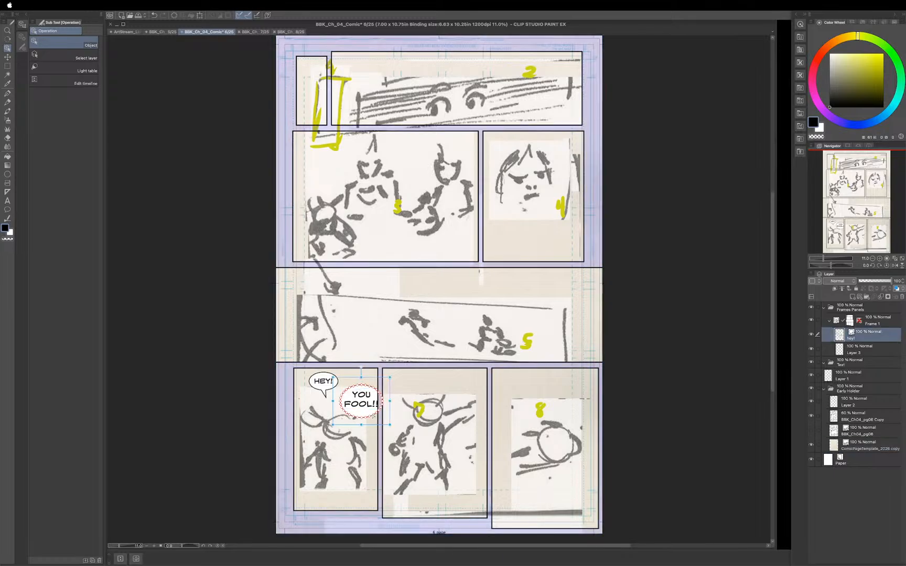
drag(390, 425, 388, 421)
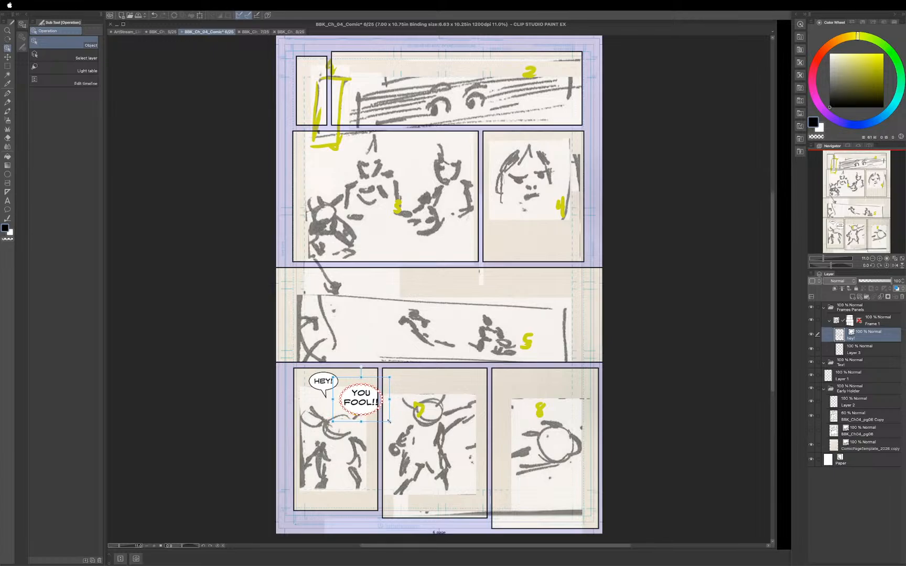
key(Left)
key(Left)
key(Left)
key(Left)
key(Left)
key(Left)
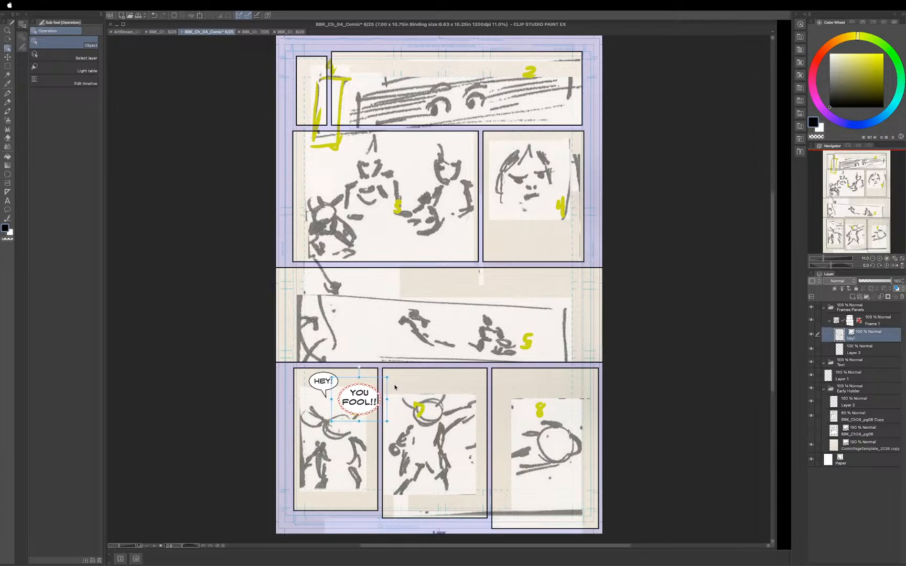
key(Left)
key(Left)
key(Left)
key(Left)
key(Left)
key(Left)
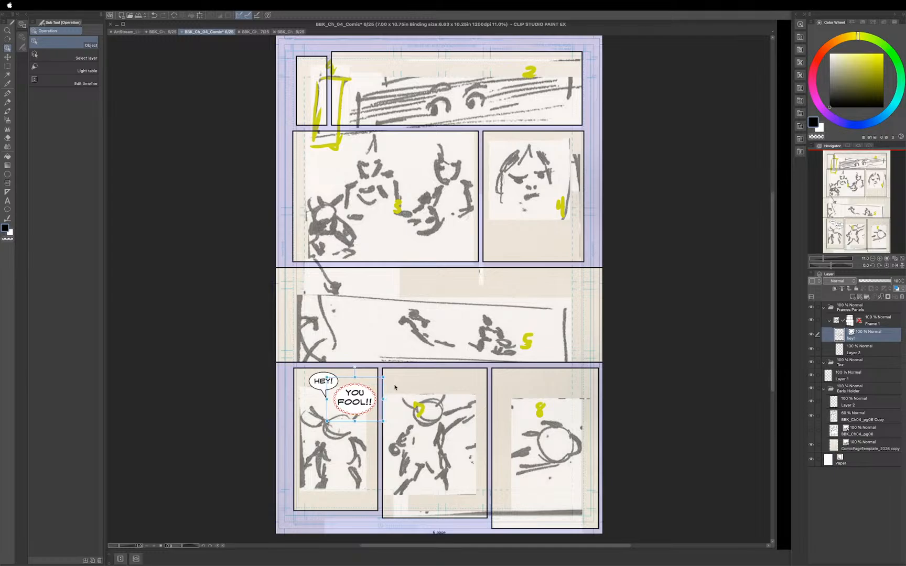
key(Left)
key(Left)
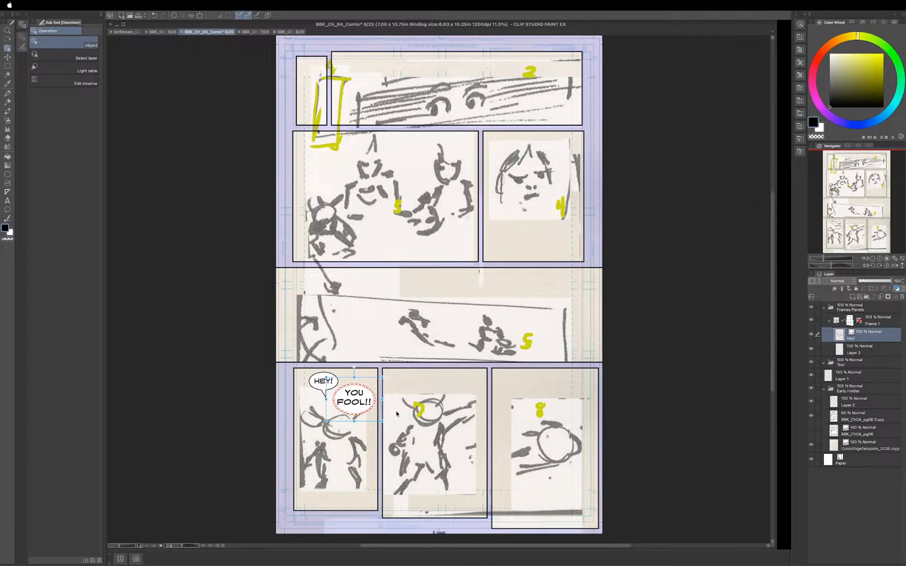
click(362, 433)
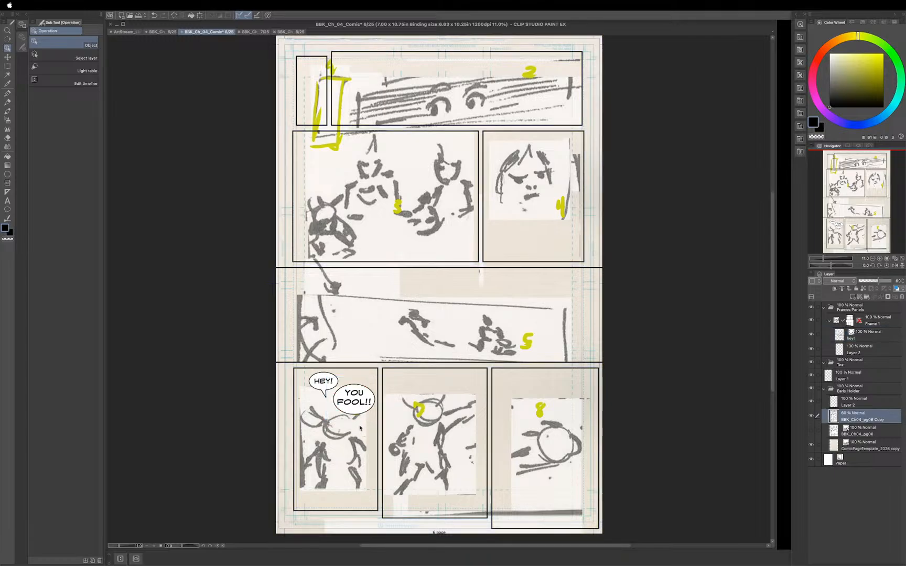
click(357, 411)
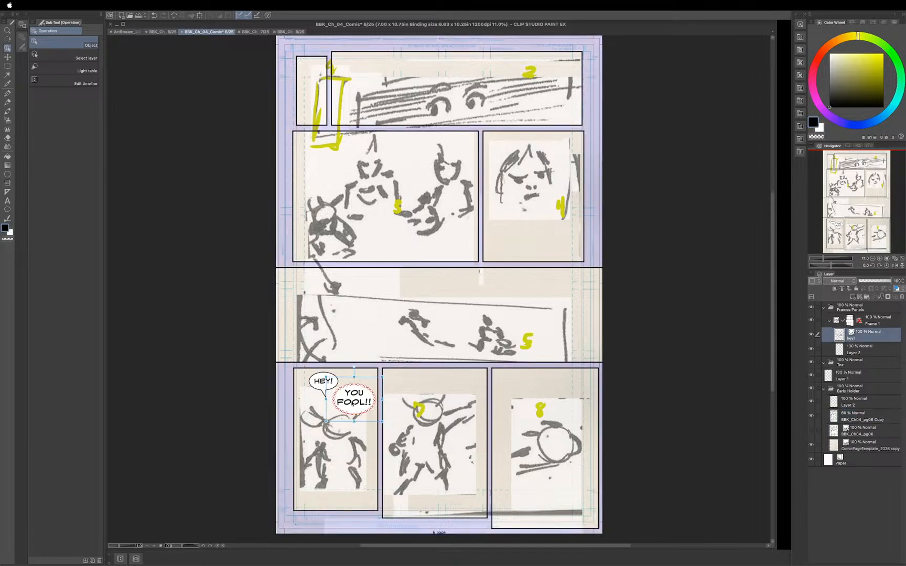
Step: Add a balloon tail on the "hey!" layer that connects the "HEY!" balloon to the "YOU FOOL!!" balloon in panel 6
click(329, 388)
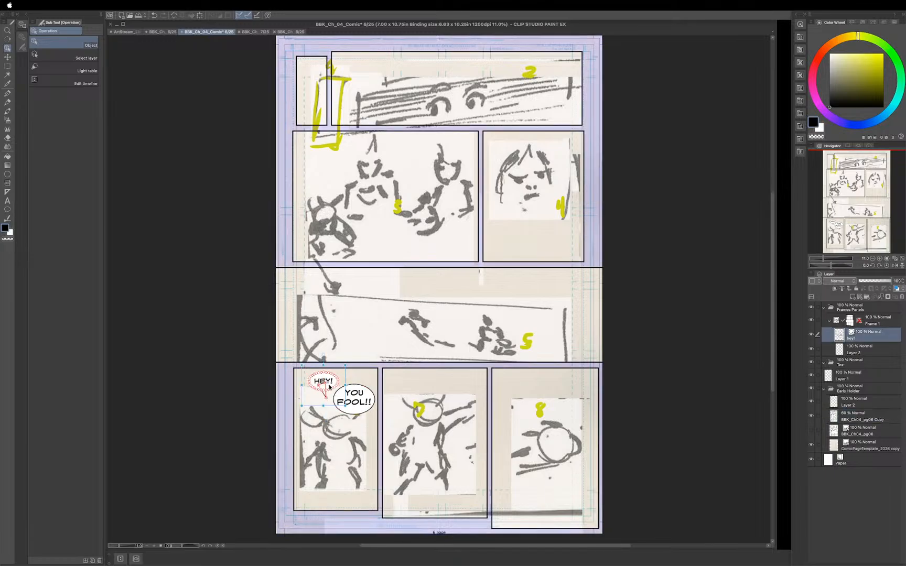
click(864, 349)
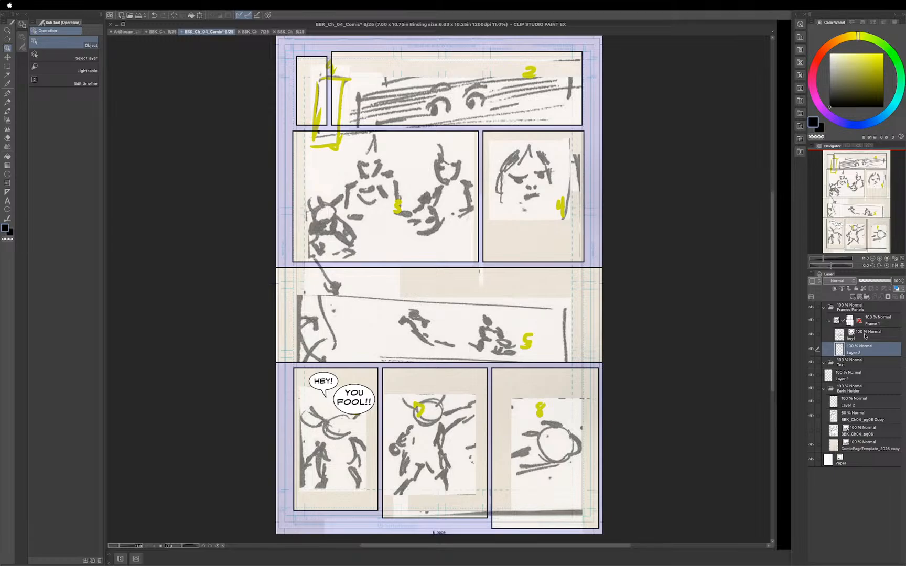
click(864, 336)
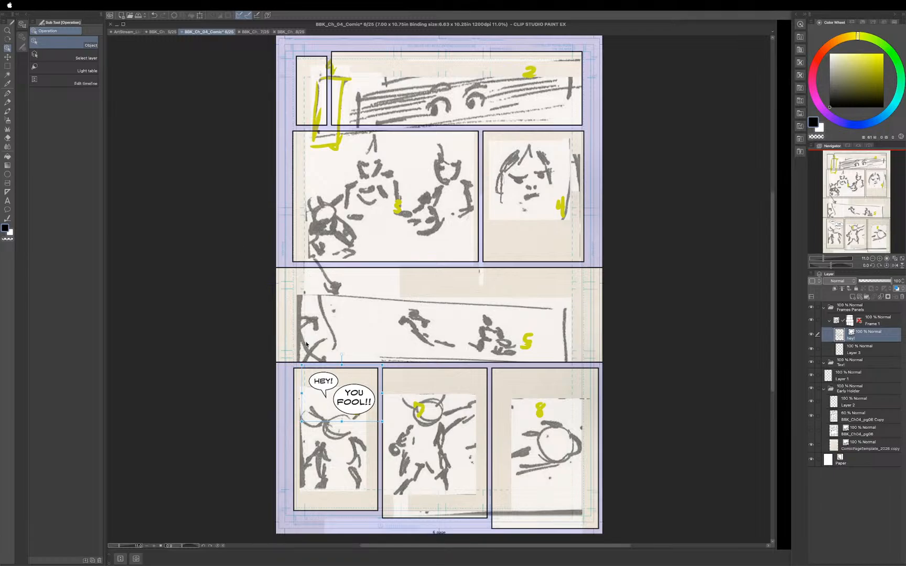
key(t)
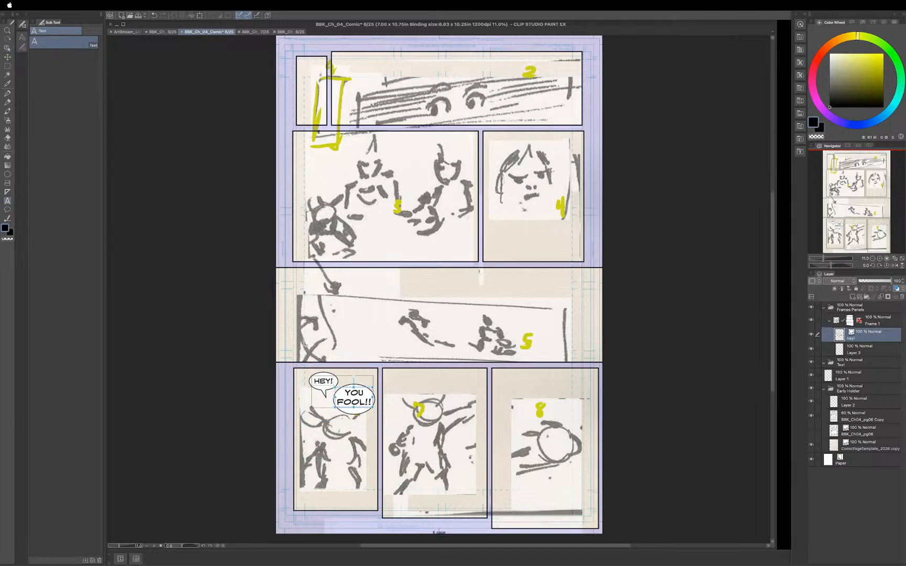
key(t)
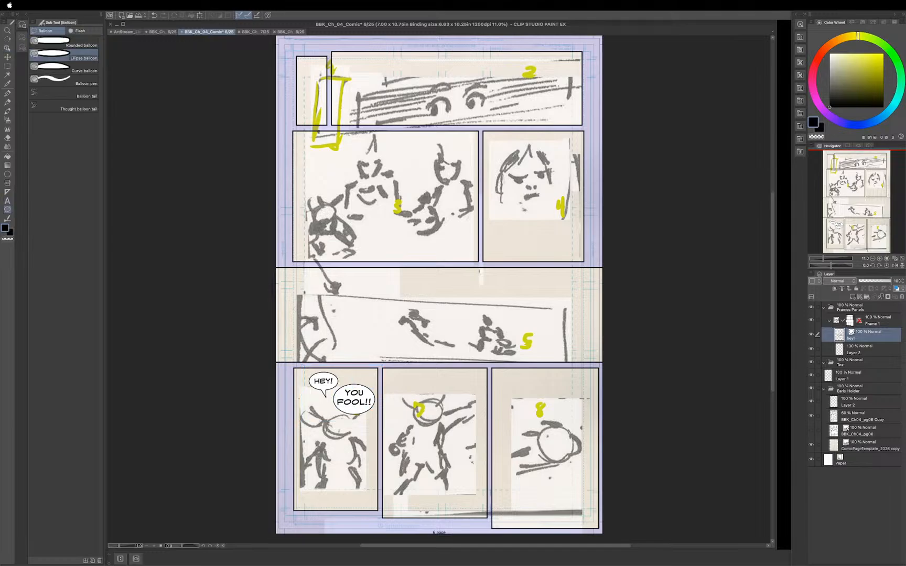
click(83, 96)
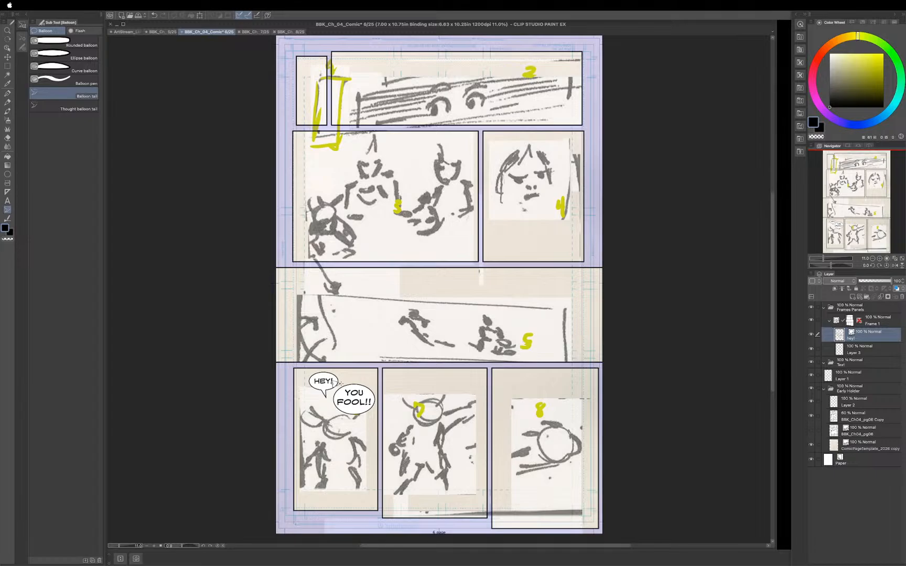
drag(339, 384, 345, 390)
double_click(347, 391)
scroll(386, 393, up, 5)
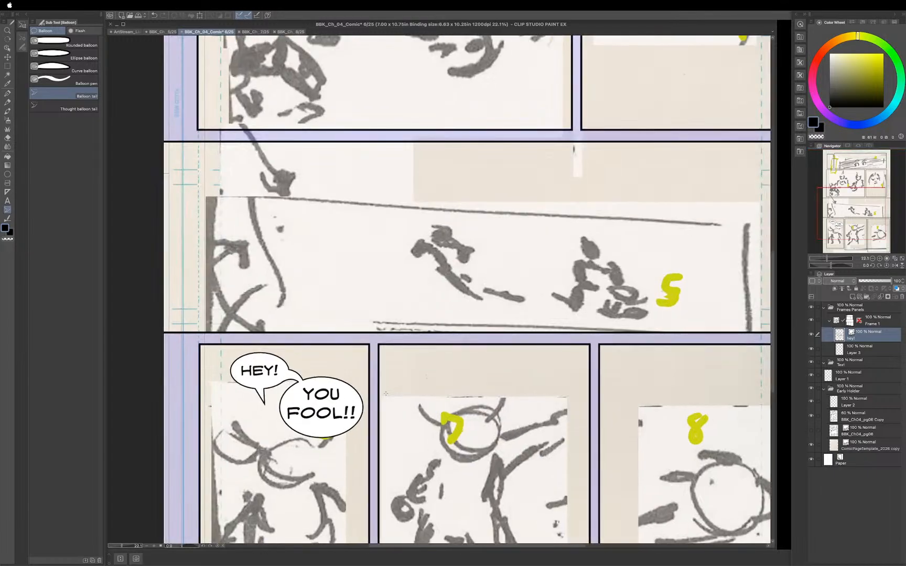
Step: Move the "hey!" balloon layer out of the Frame 1 folder into the Text folder
drag(385, 393, 505, 335)
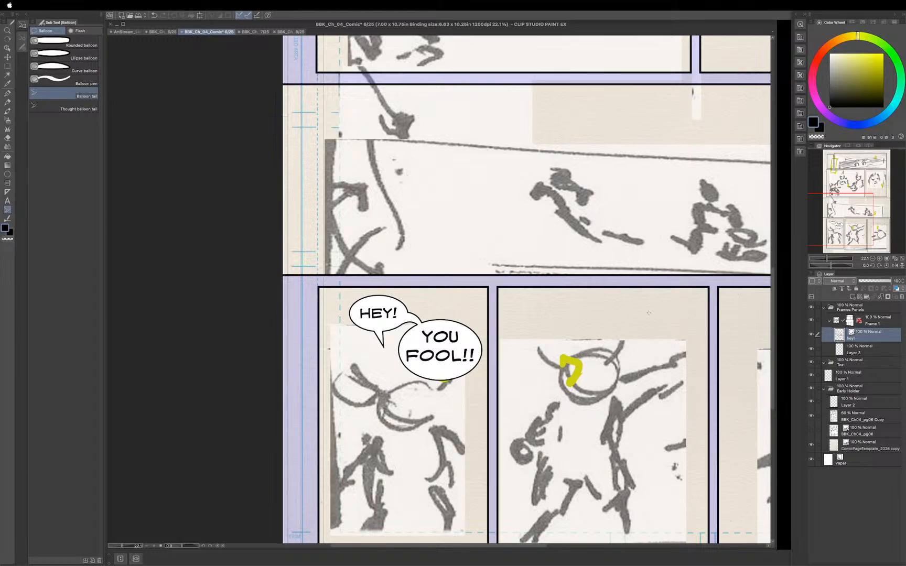
drag(663, 363, 508, 259)
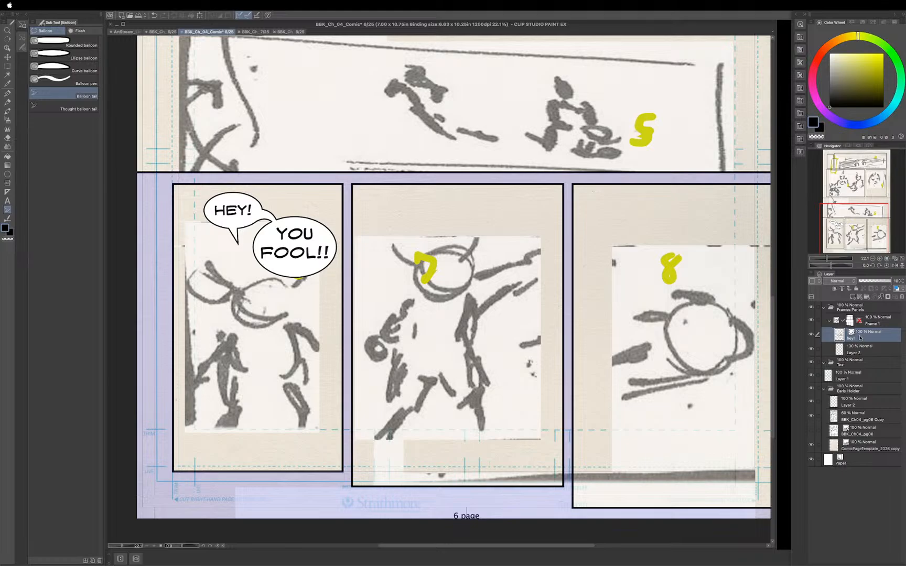
drag(860, 338, 859, 365)
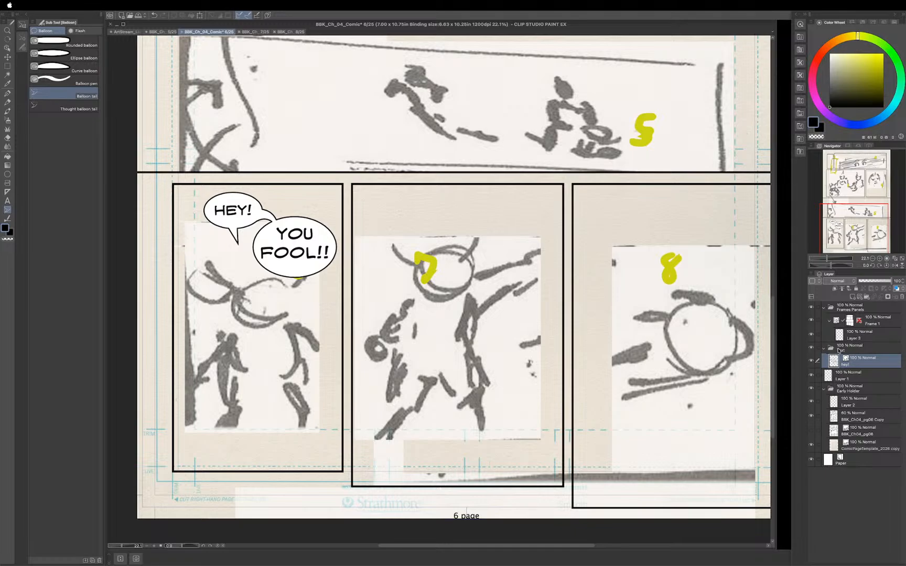
Step: Draw a large ellipse balloon across the upper part of panel 7
click(843, 379)
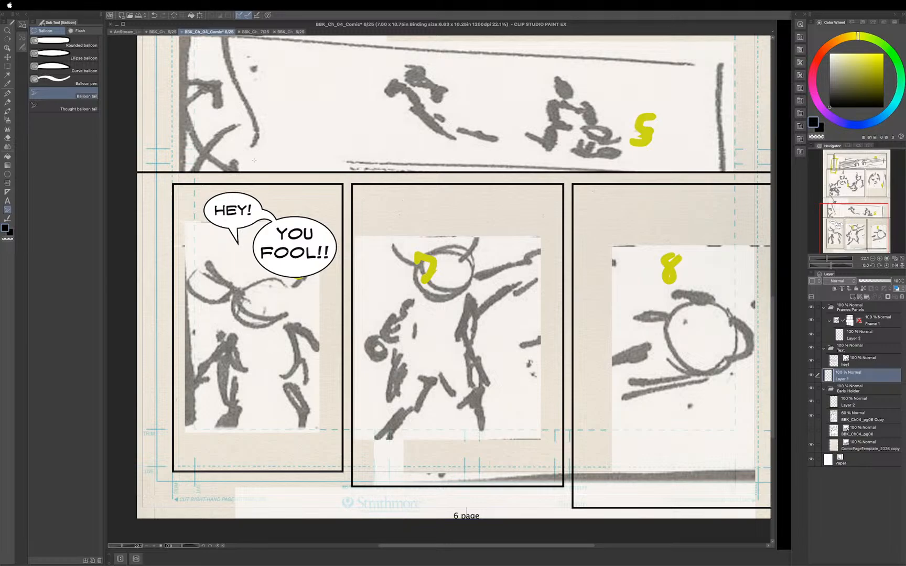
click(80, 58)
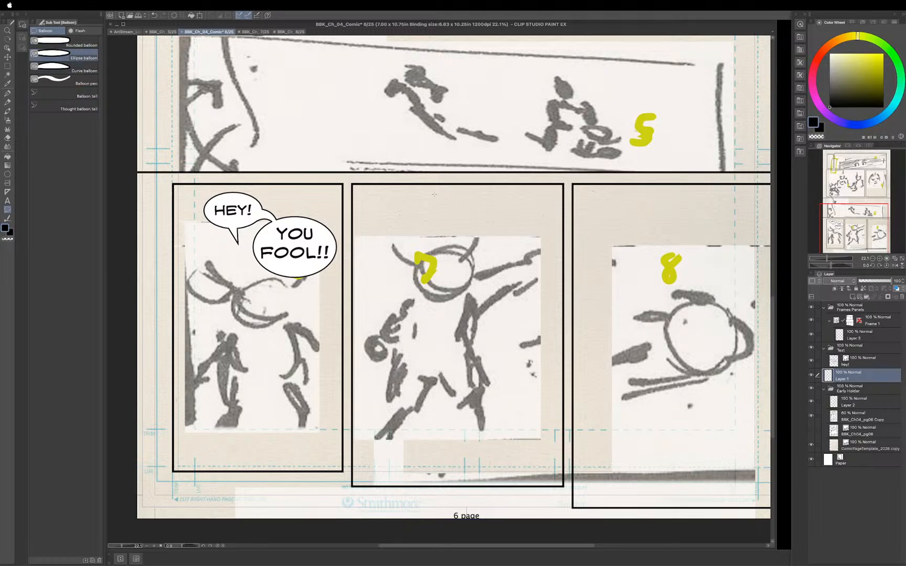
drag(378, 184, 538, 324)
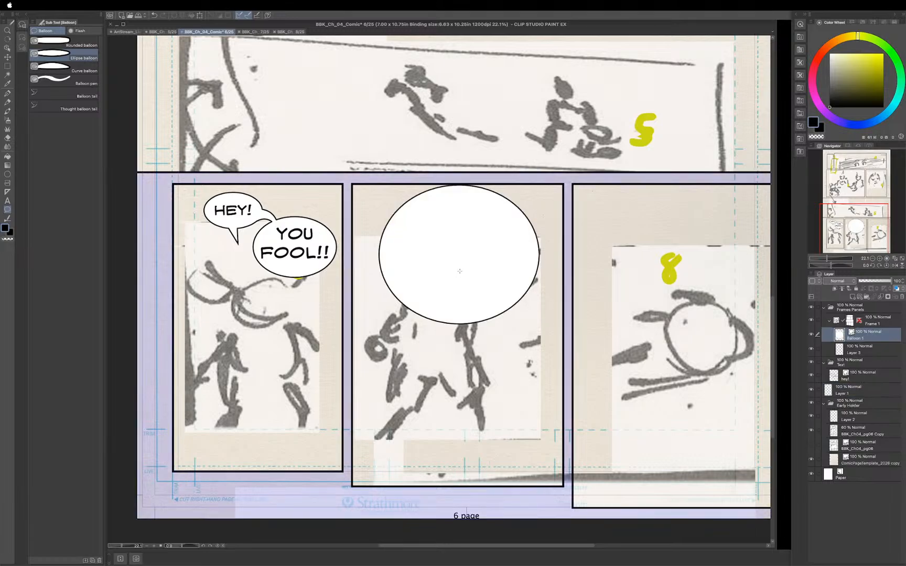
Step: Letter the panel 7 balloon with "YOU LEFT ME ON THAT BEACH!", broken into four lines after YOU, ME and THAT
key(t)
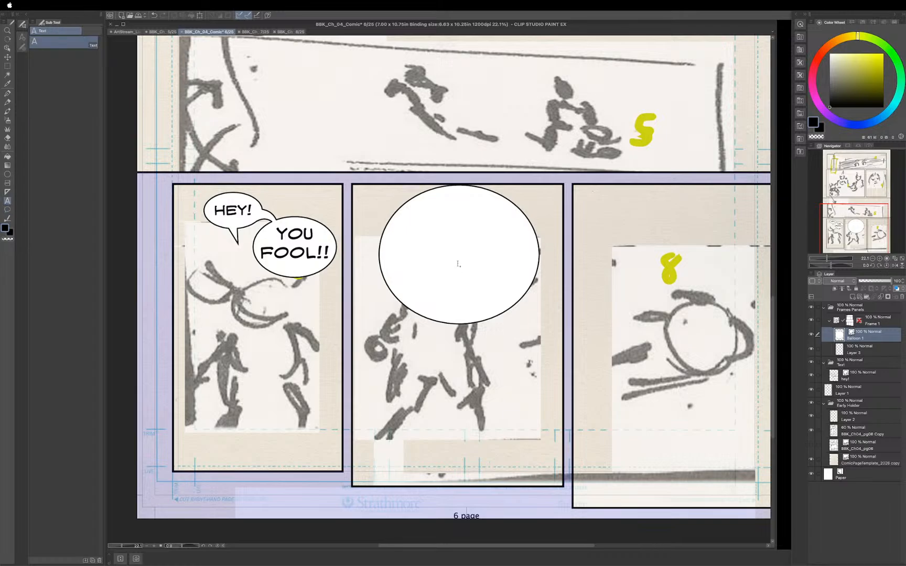
click(457, 260)
text(YOU)
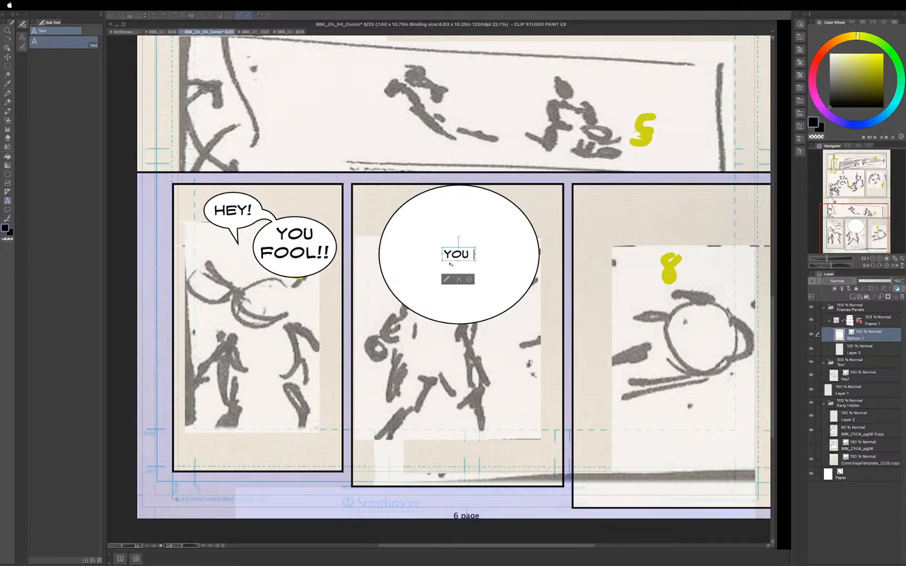
key(BackSpace)
key(Return)
text(LE)
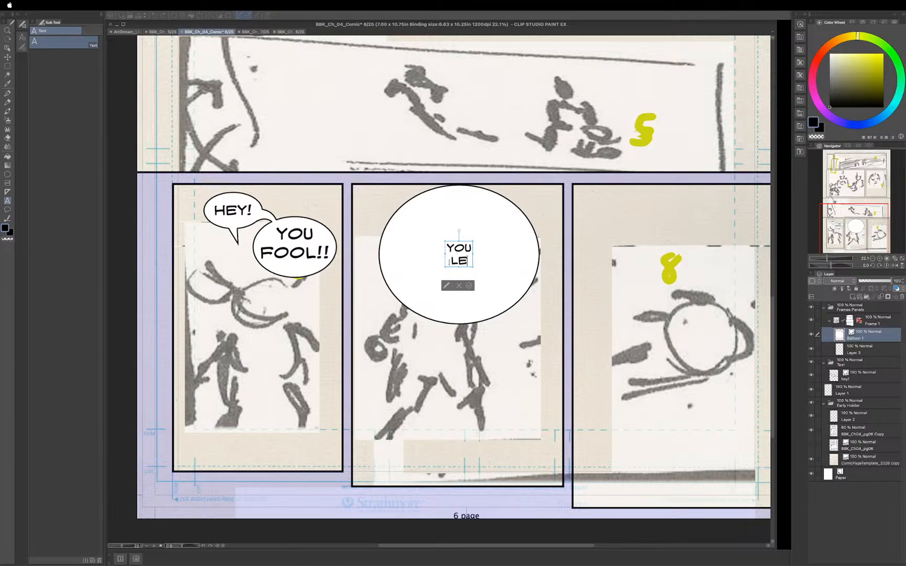
text(FT ME)
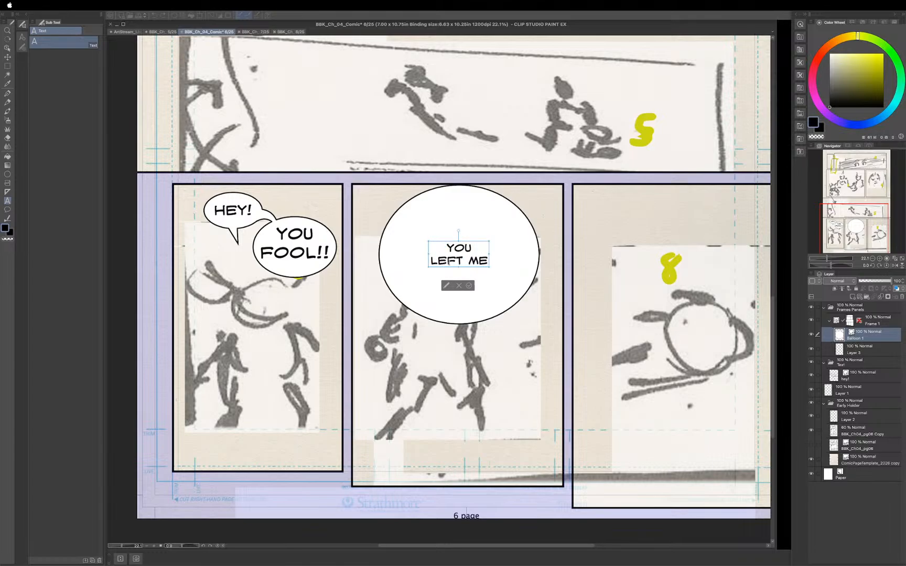
key(Return)
text(ON TH)
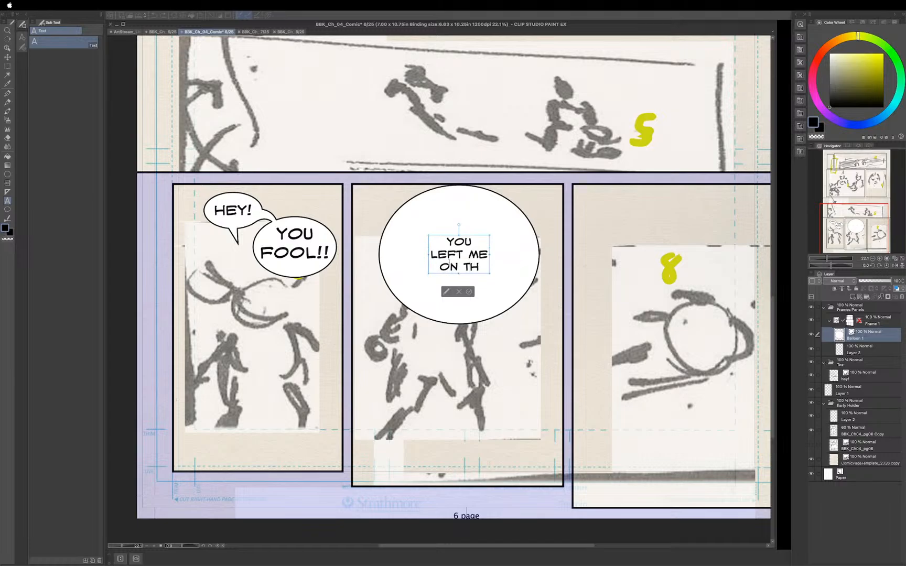
text(AT)
key(Return)
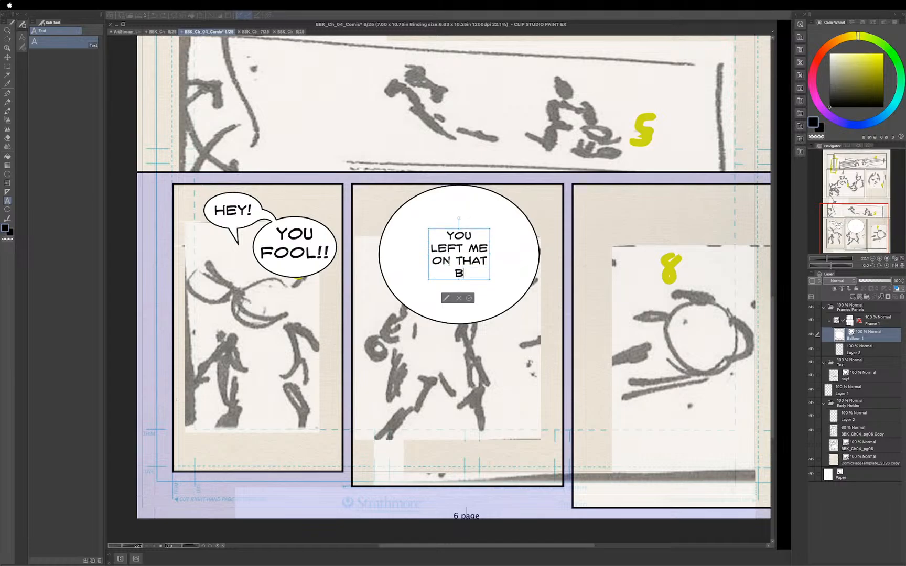
text(BEAC)
text(H)
key(BackSpace)
text(H)
text(!!)
key(BackSpace)
Step: Set the font size of the whole "YOU LEFT ME ON THAT BEACH!" text to 10 and commit the text
drag(486, 273, 446, 235)
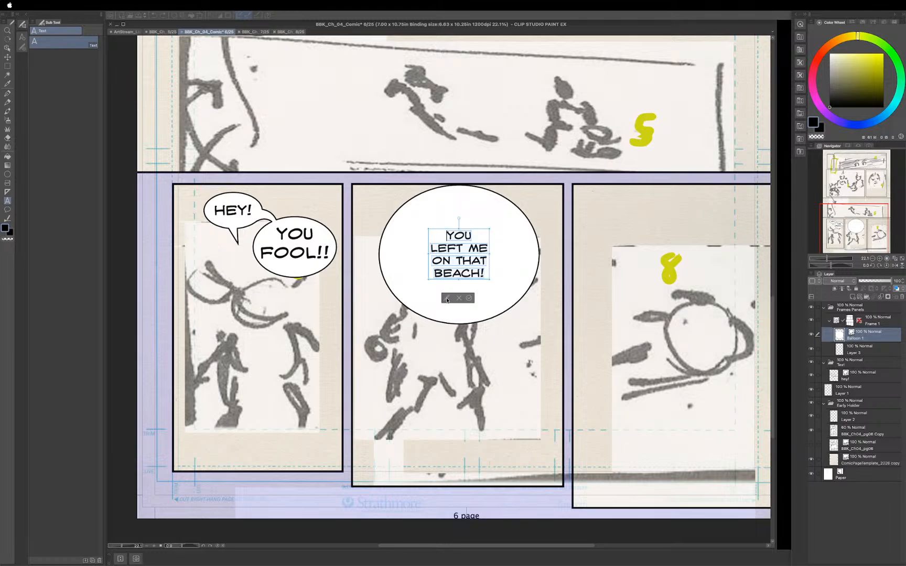
click(446, 298)
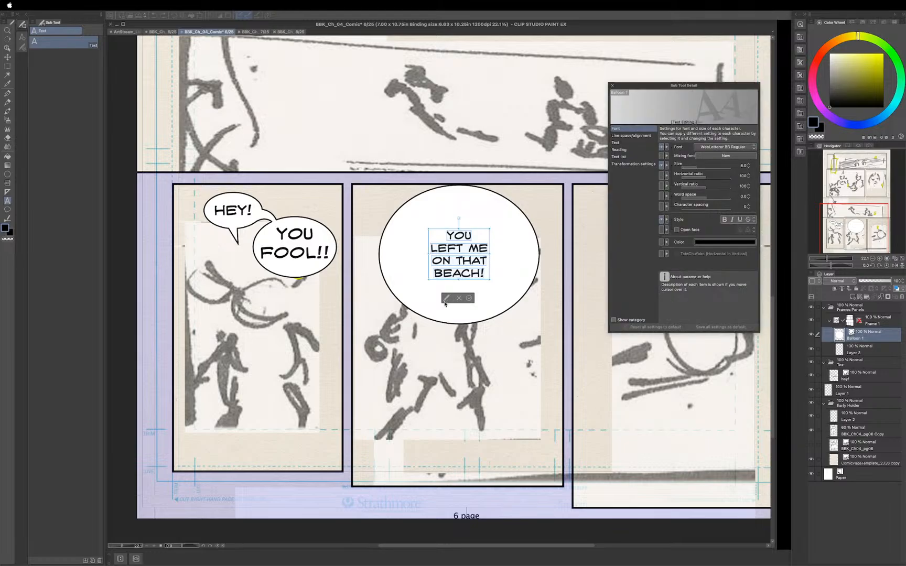
click(749, 164)
click(749, 165)
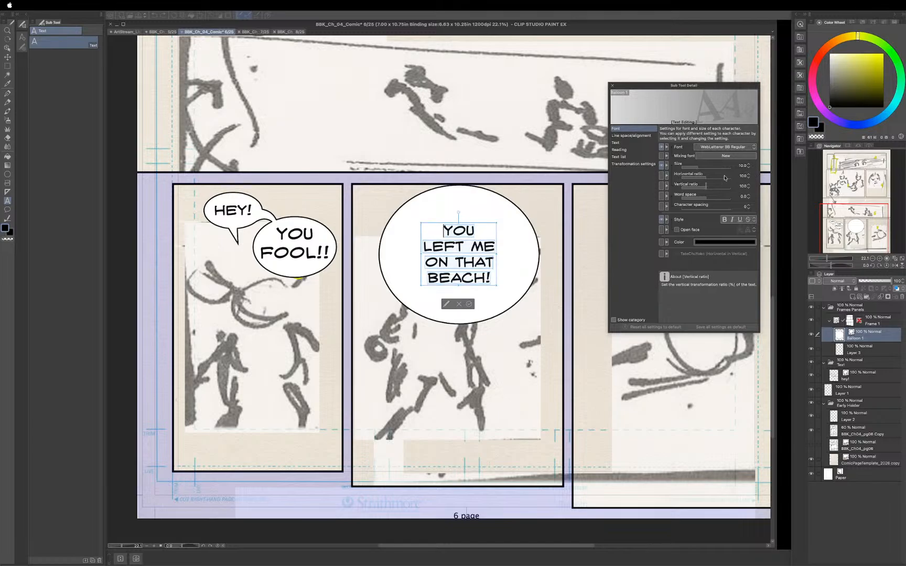
click(612, 86)
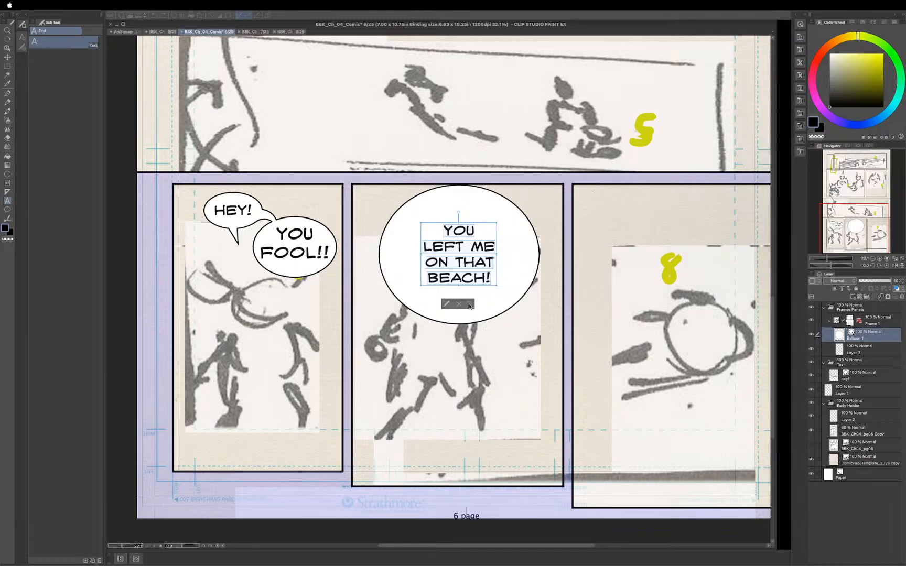
click(470, 304)
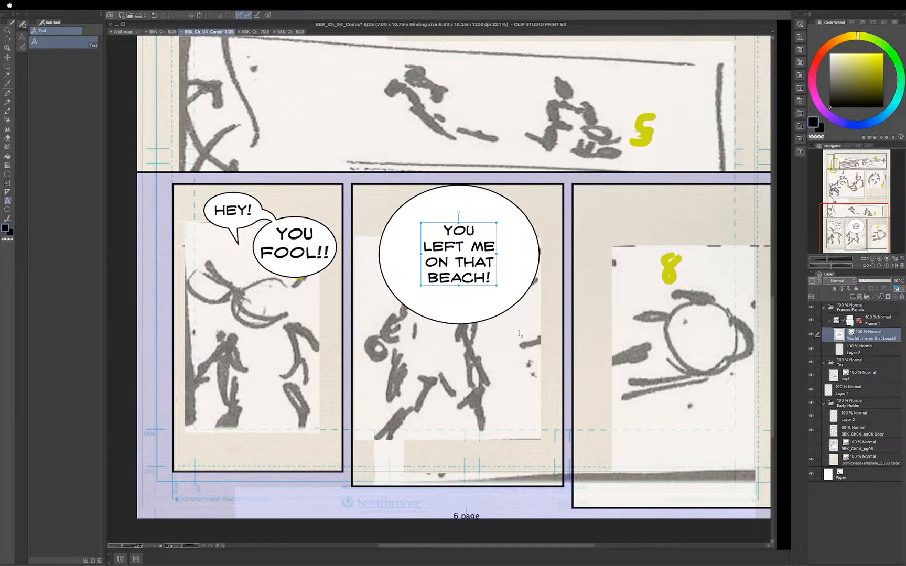
Step: Shrink the "YOU LEFT ME ON THAT BEACH!" balloon closely around its text and nudge the lettering slightly upward inside it
key(o)
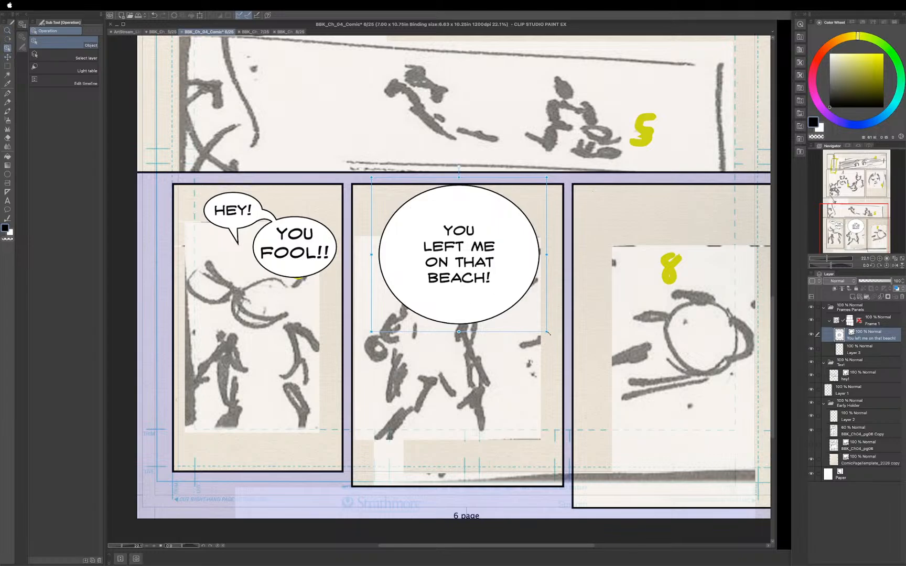
drag(547, 332, 477, 276)
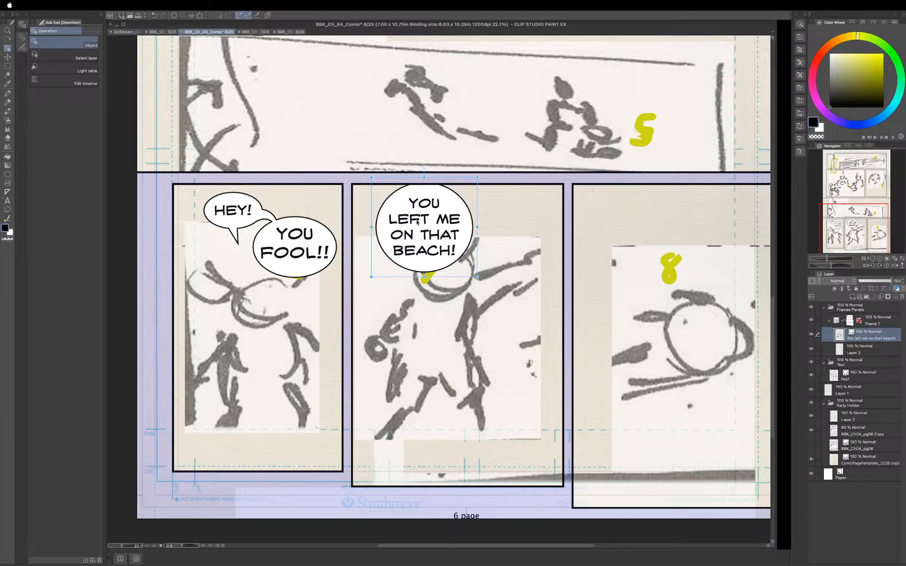
click(417, 221)
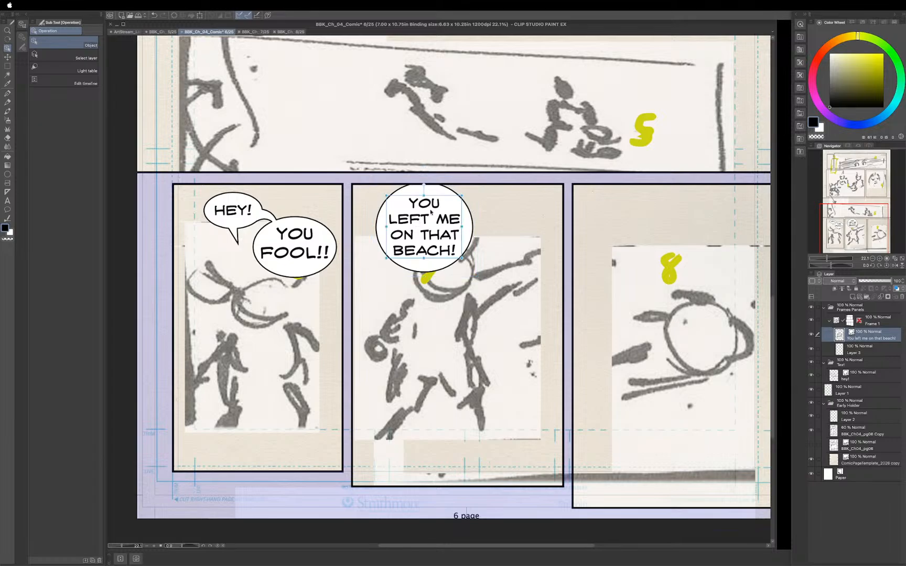
key(Up)
key(Up)
key(Up)
key(Up)
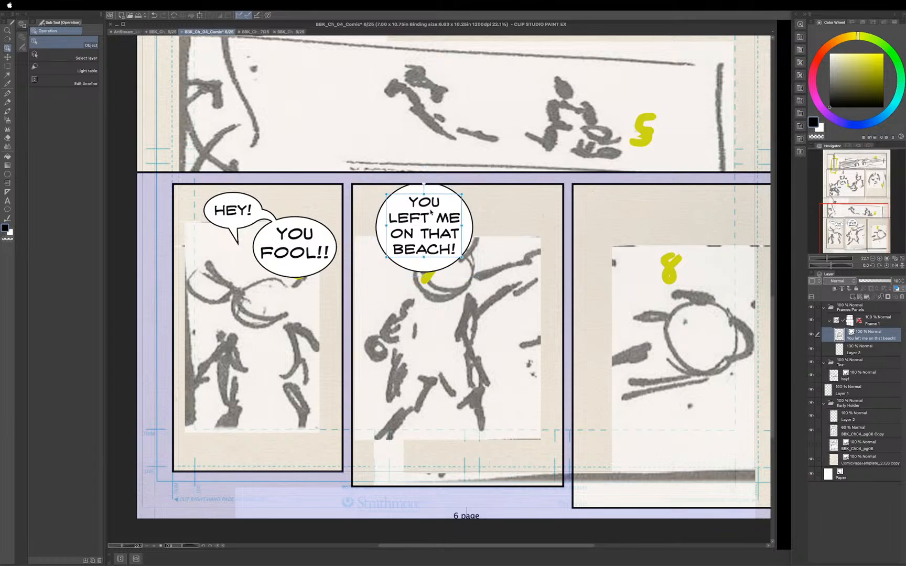
key(Up)
key(Up)
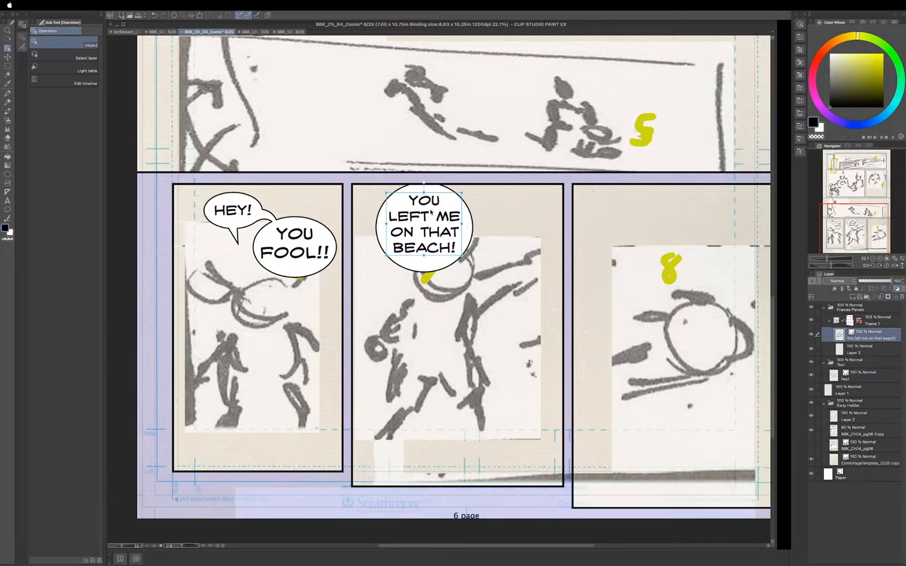
Step: Flatten and slightly widen the panel 7 balloon, and nudge it down so it sits just below the panel's top border
click(468, 246)
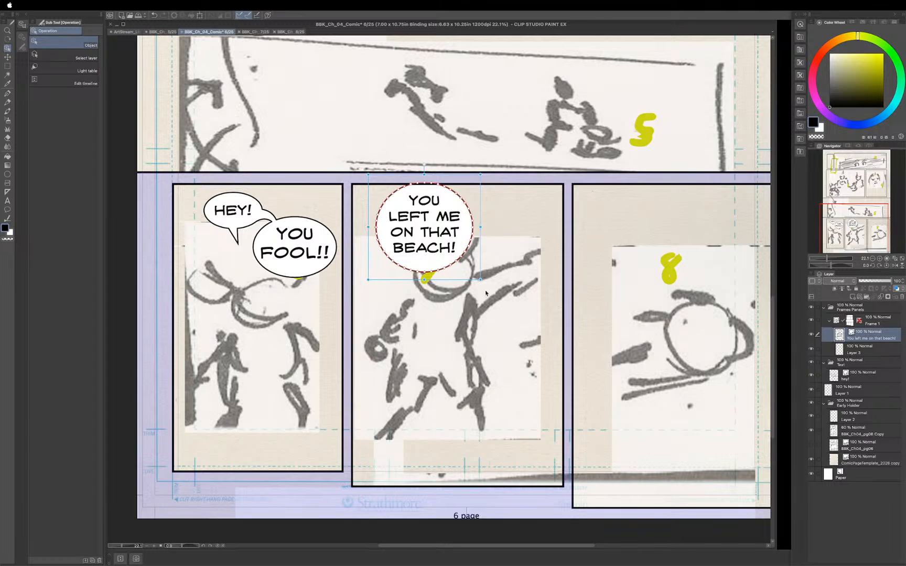
drag(480, 279, 485, 269)
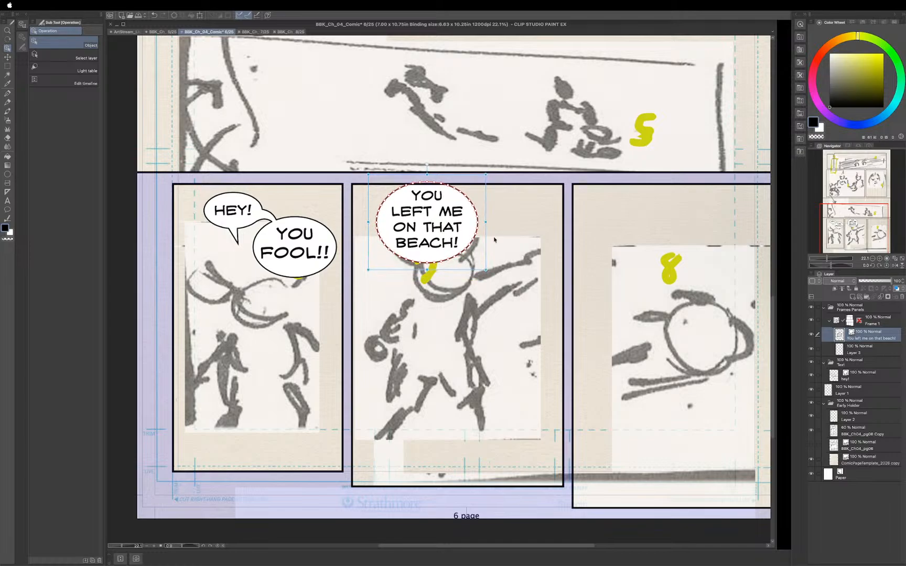
key(Down)
key(Down)
key(Down)
key(Down)
key(Down)
key(Down)
key(Down)
key(Down)
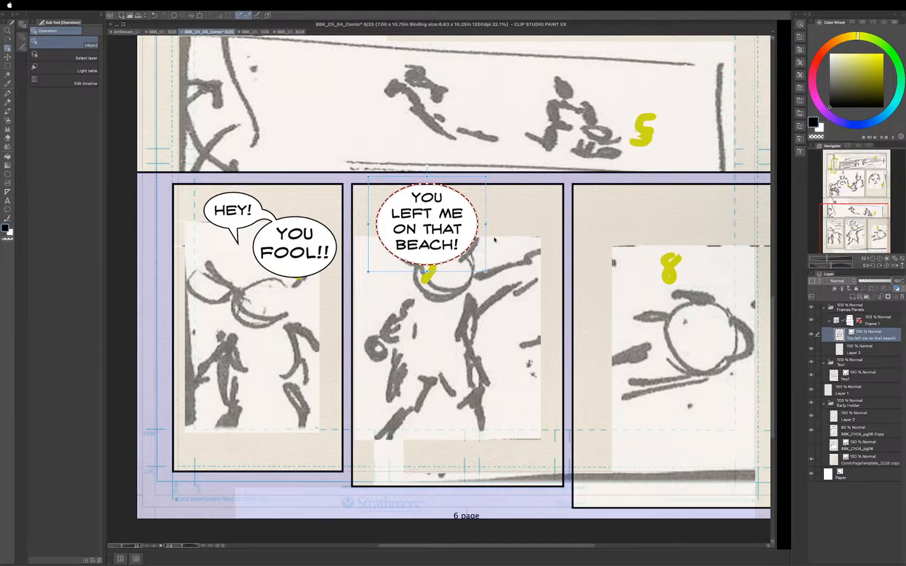
key(Down)
key(Down)
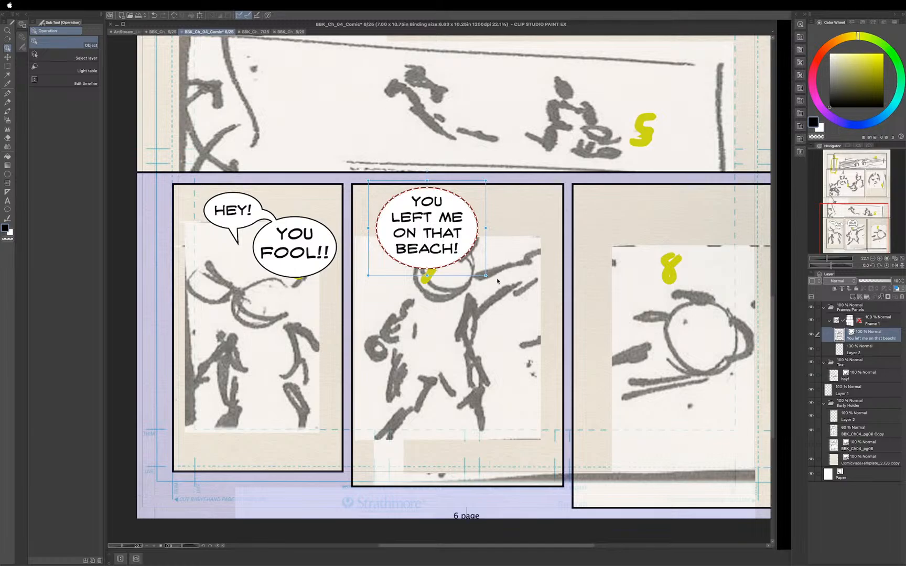
Step: Shrink the panel 7 balloon slightly more and nudge it left toward the panel's left border
drag(486, 275, 474, 257)
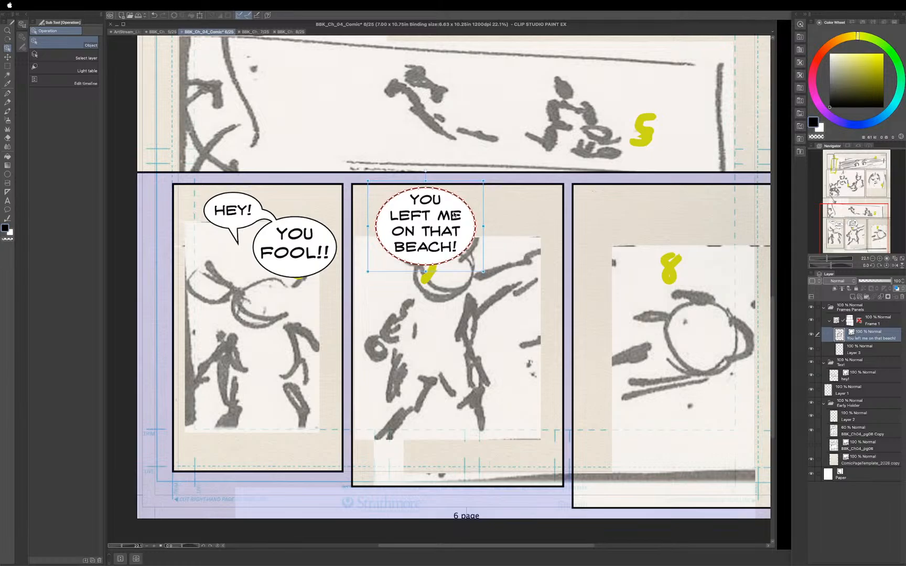
key(Left)
key(Left)
key(Left)
key(Left)
key(Left)
key(Left)
key(Left)
key(Left)
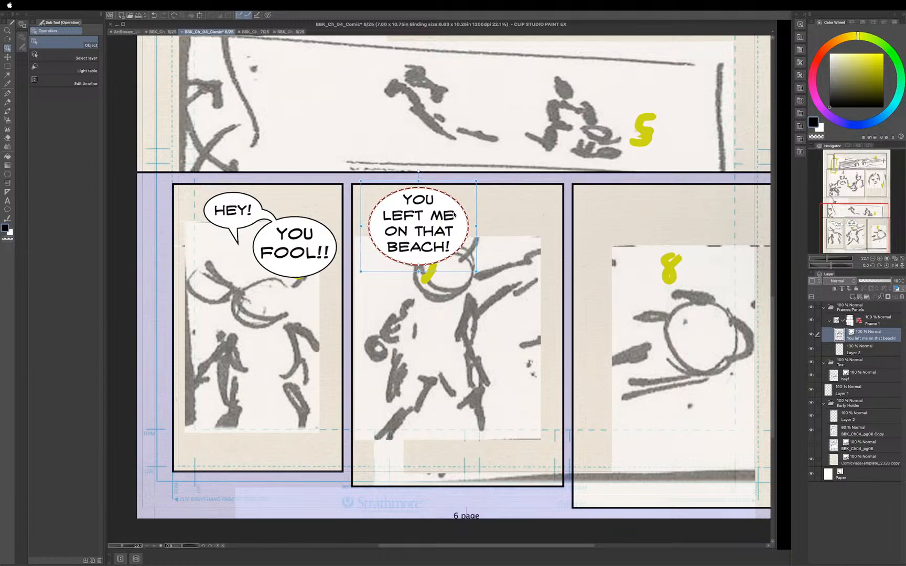
Step: Nudge the "YOU LEFT ME ON THAT BEACH!" balloon further left until it sits just inside panel 7's left border
key(Left)
key(Left)
key(Left)
key(Left)
key(Left)
key(Left)
key(Left)
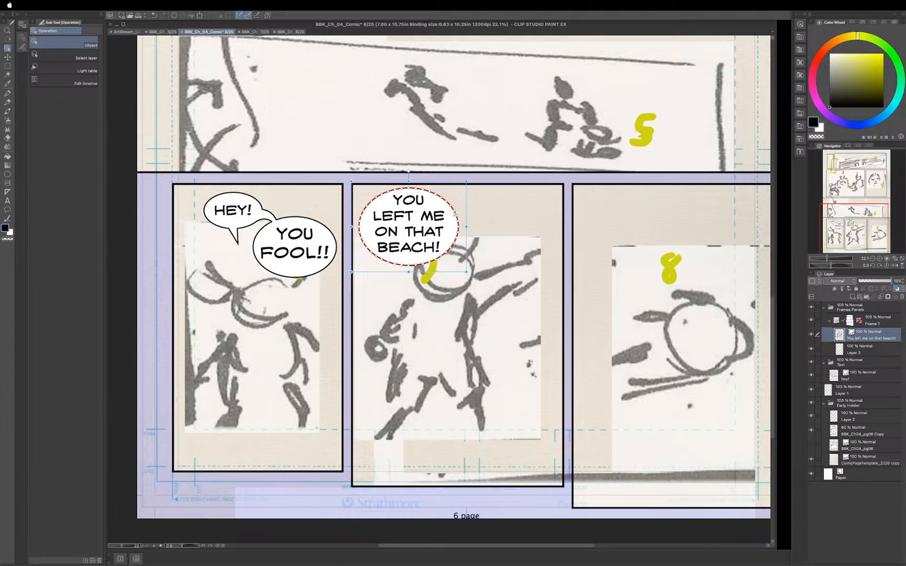
key(Left)
key(Left)
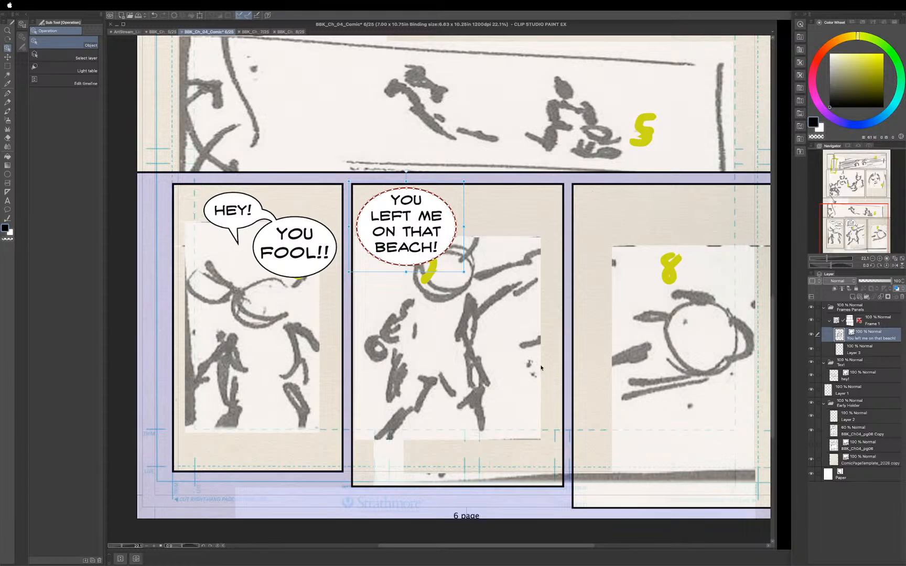
Step: Shift panel 7's rough sketch on the BBK_Ch04_pg06 Copy layer down and slightly left, and collapse the Early Holder folder
click(853, 421)
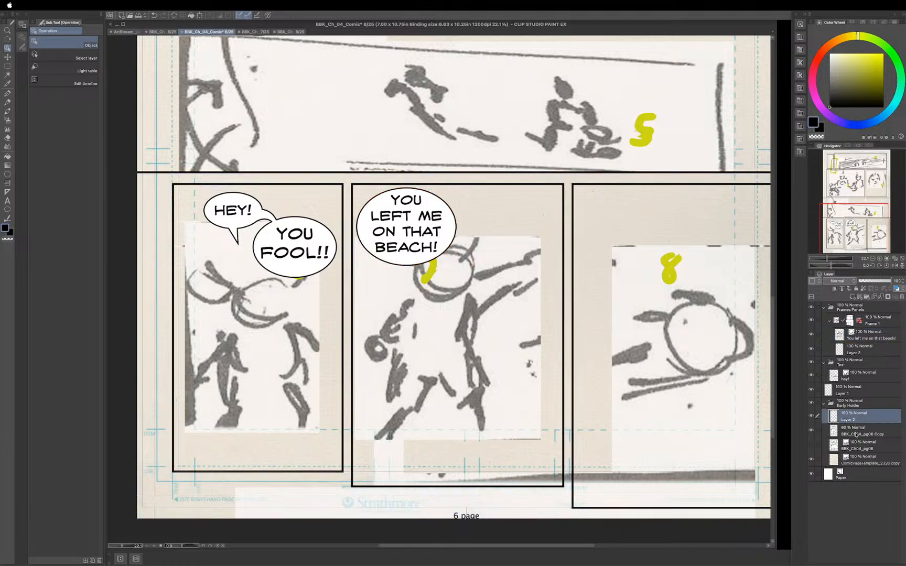
click(856, 435)
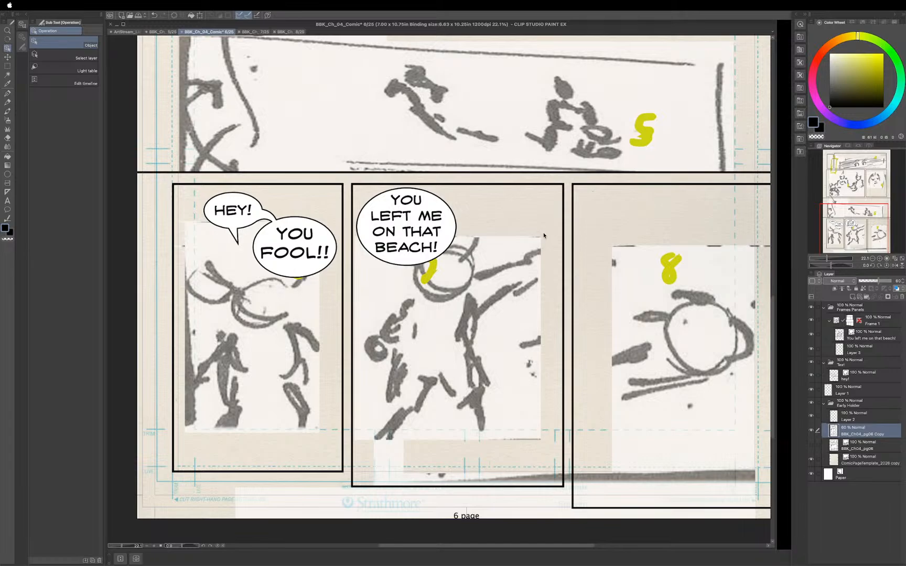
key(m)
mouse_move(546, 231)
mouse_down()
mouse_move(352, 451)
mouse_move(362, 440)
mouse_up()
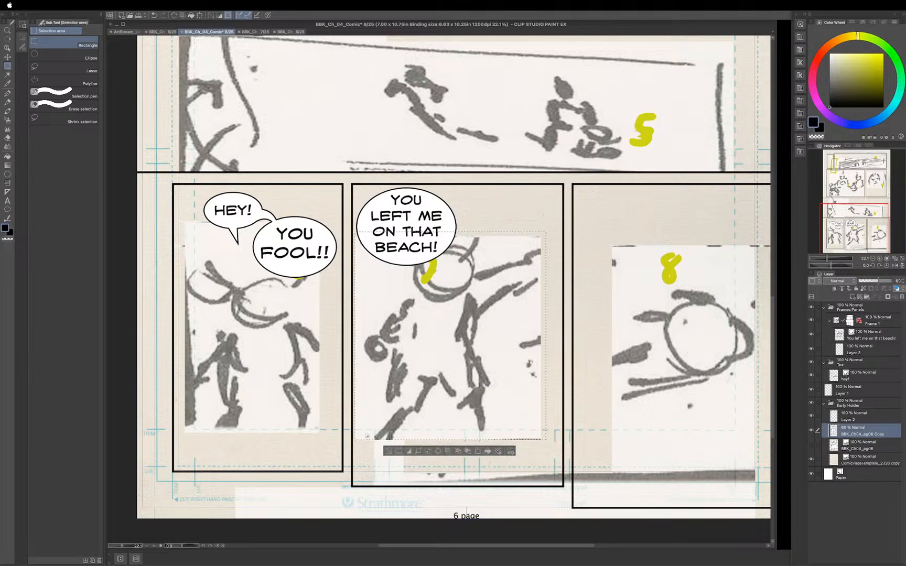
key(ctrl+t)
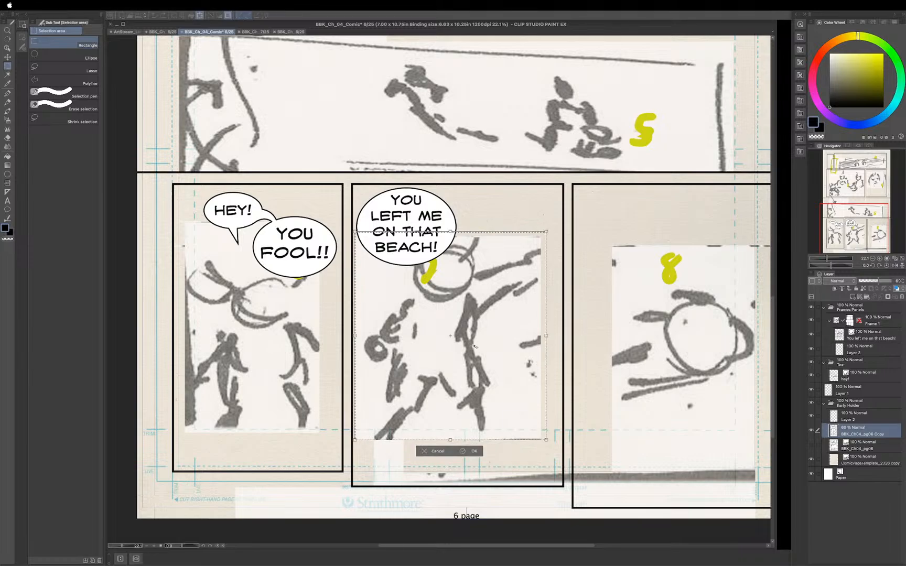
drag(472, 356, 470, 372)
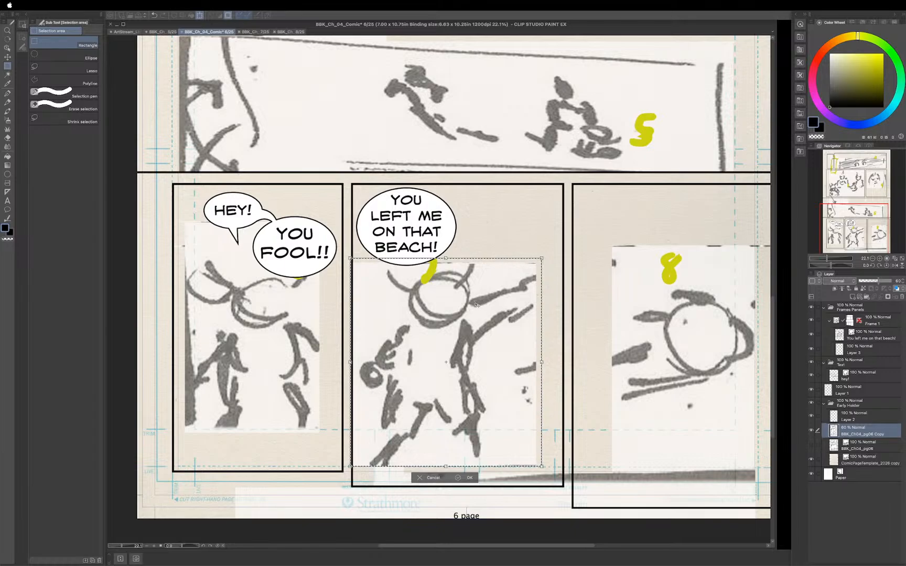
click(457, 478)
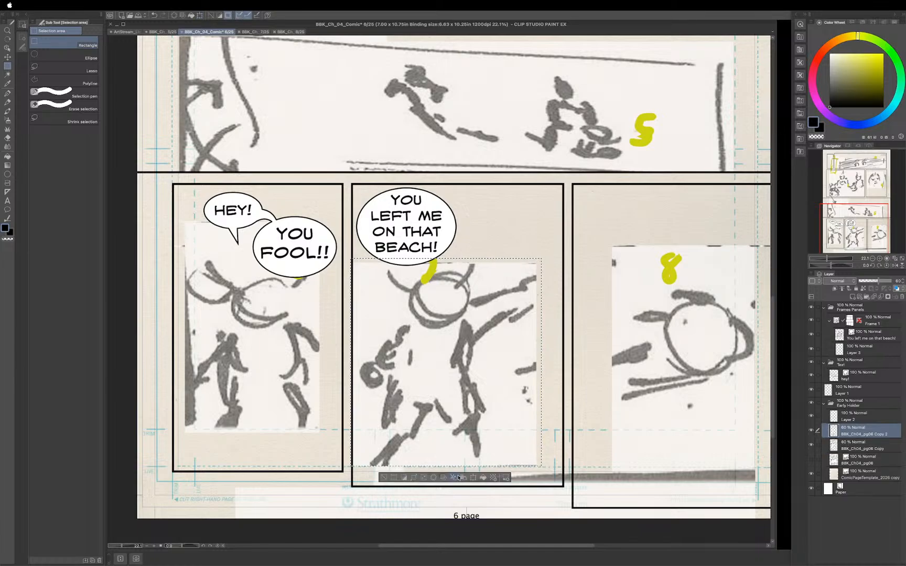
click(458, 470)
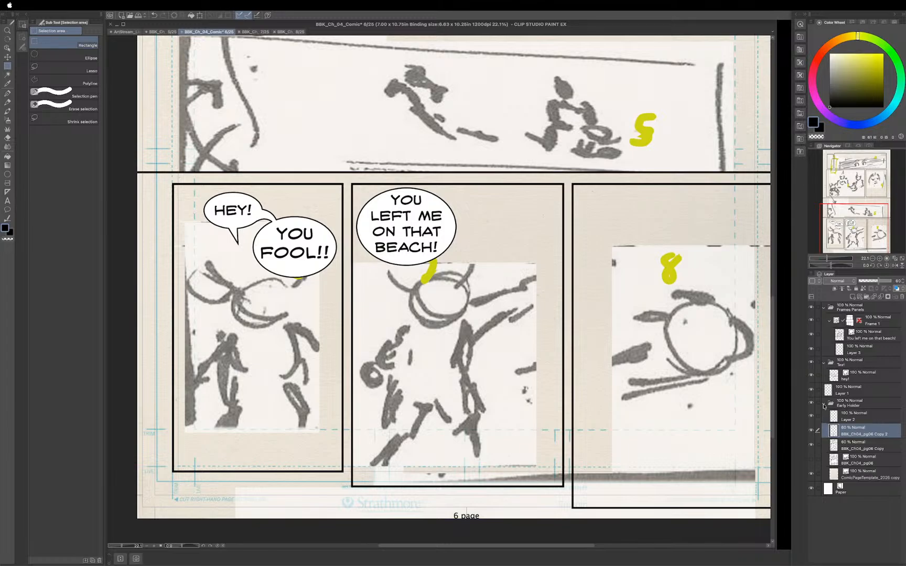
click(824, 403)
Step: Move the "YOU LEFT ME ON THAT BEACH!" balloon and its text into the upper-right corner of panel 7
click(865, 336)
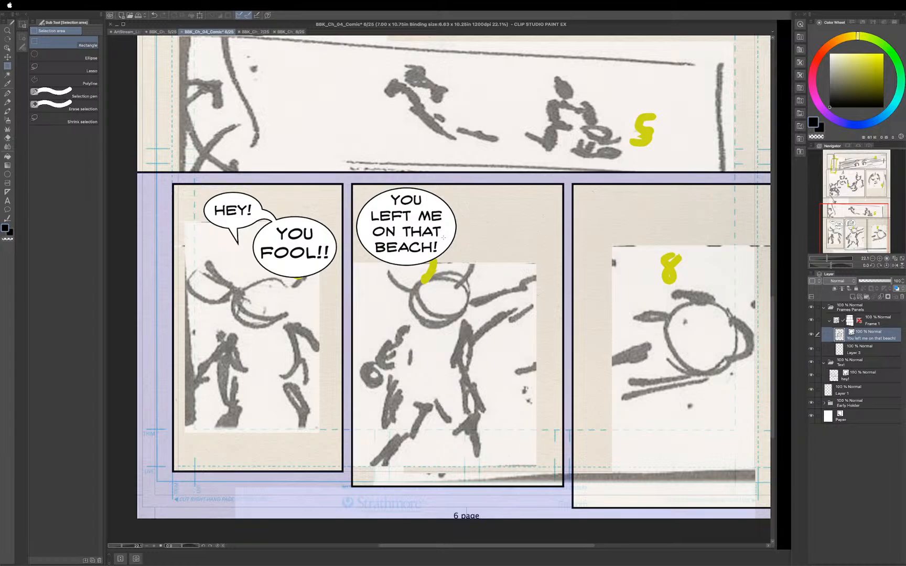
key(o)
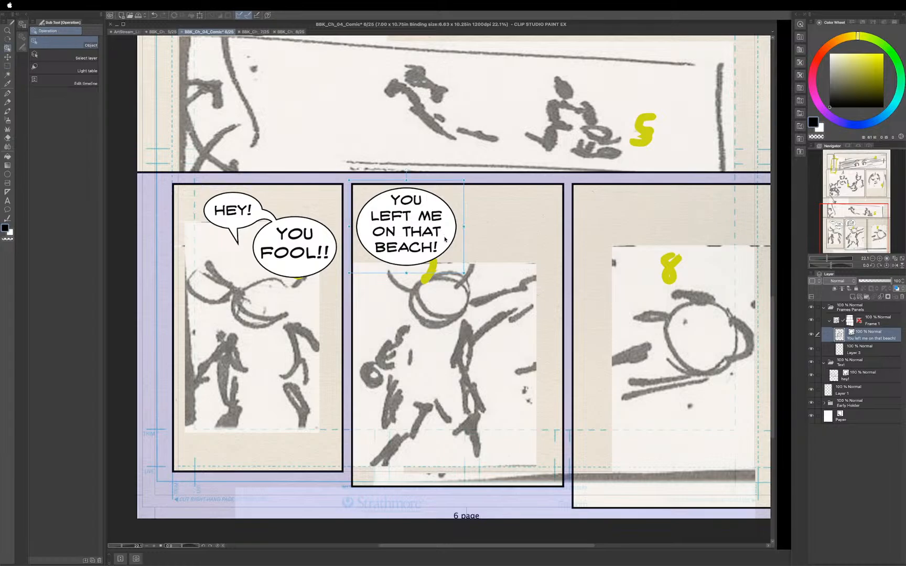
key(Right)
key(Right)
key(Right)
key(Right)
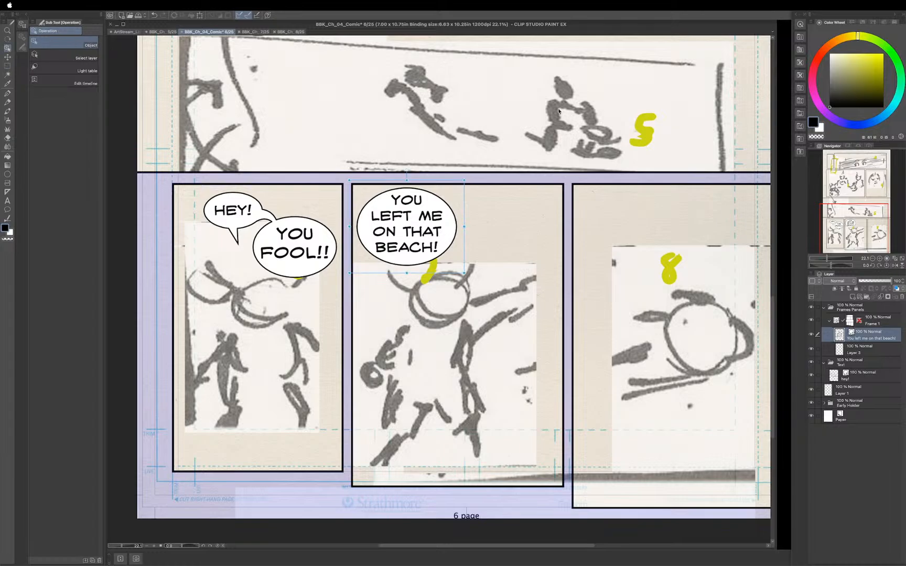
key(Right)
key(Right)
key(Right)
key(Right)
key(Right)
key(Right)
key(Right)
key(Right)
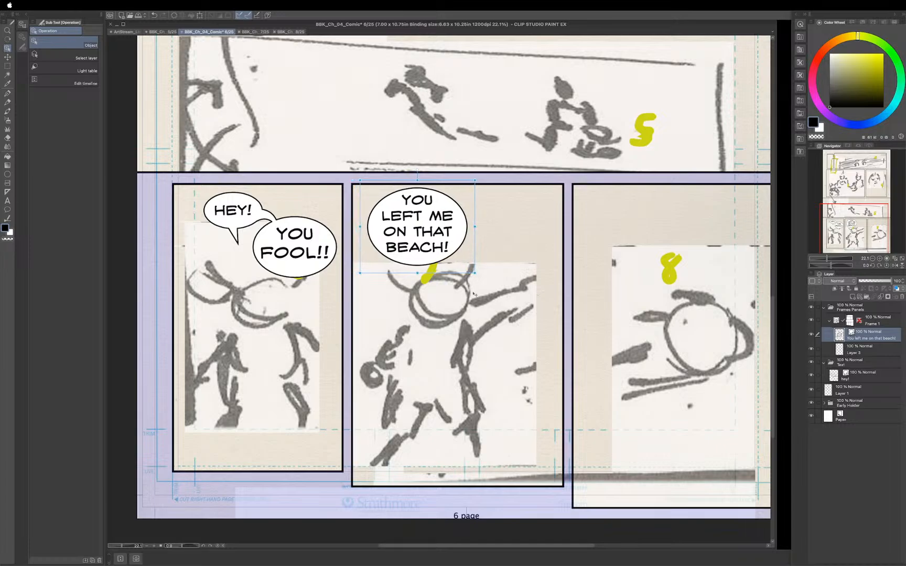
key(k)
drag(424, 234, 501, 296)
mouse_move(520, 247)
mouse_down()
mouse_move(423, 266)
mouse_move(518, 262)
mouse_move(521, 233)
mouse_move(507, 234)
mouse_move(513, 241)
mouse_up()
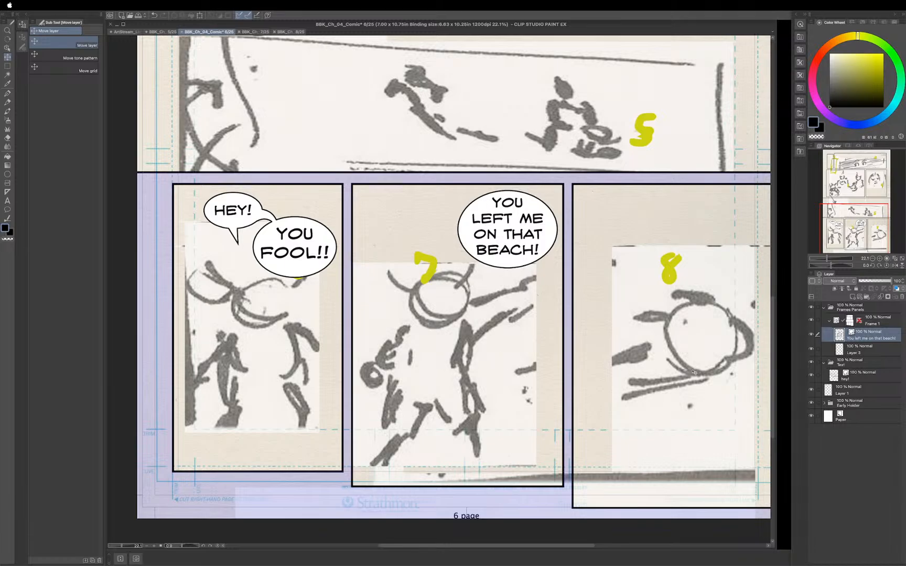
Step: Examine the whole of page 6 to judge the panel layout and the balloon placement in panels 6 and 7
scroll(684, 383, down, 3)
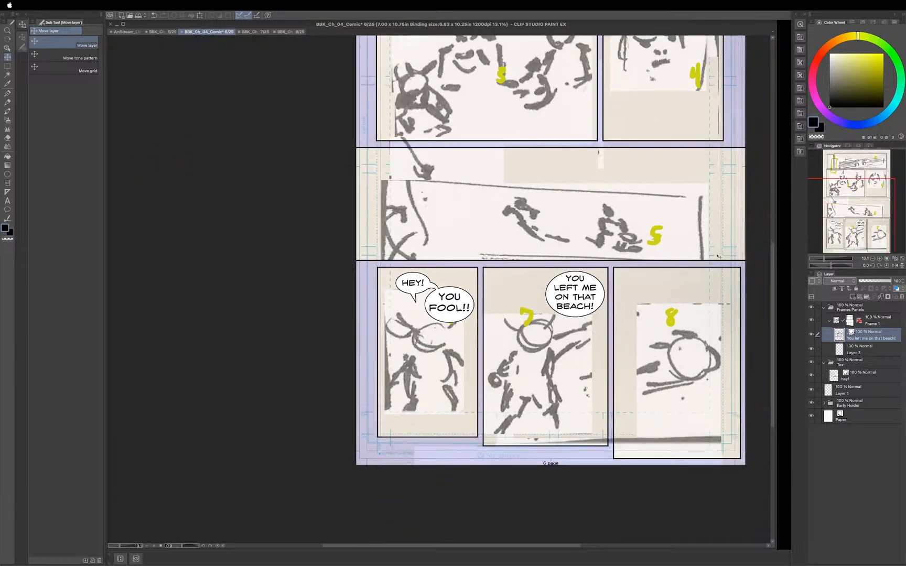
scroll(718, 256, up, 3)
scroll(718, 255, right, 3)
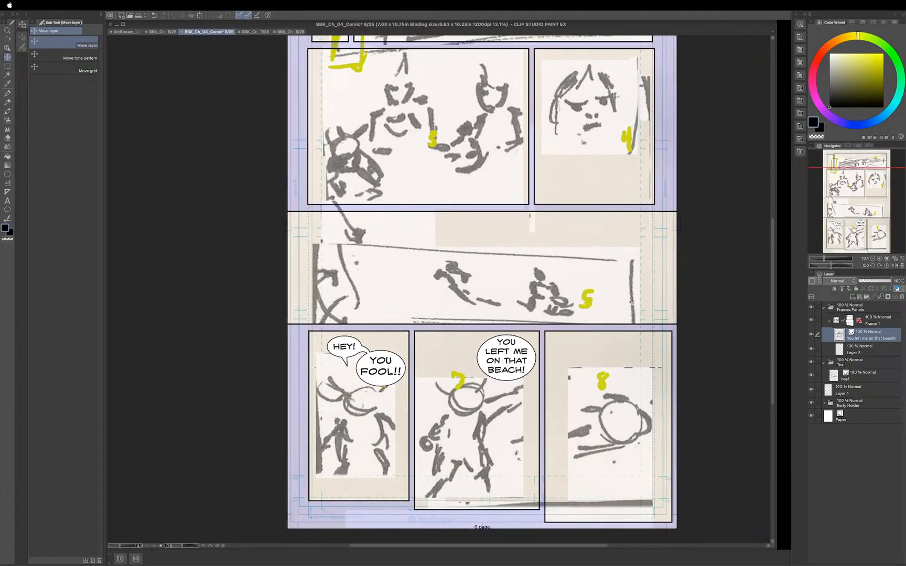
scroll(631, 303, down, 1)
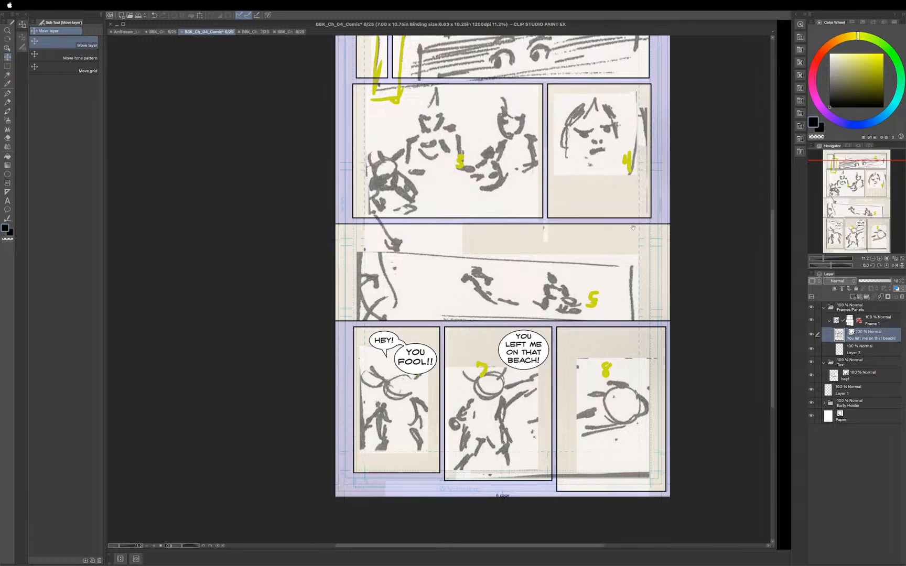
scroll(652, 253, up, 3)
scroll(653, 253, right, 2)
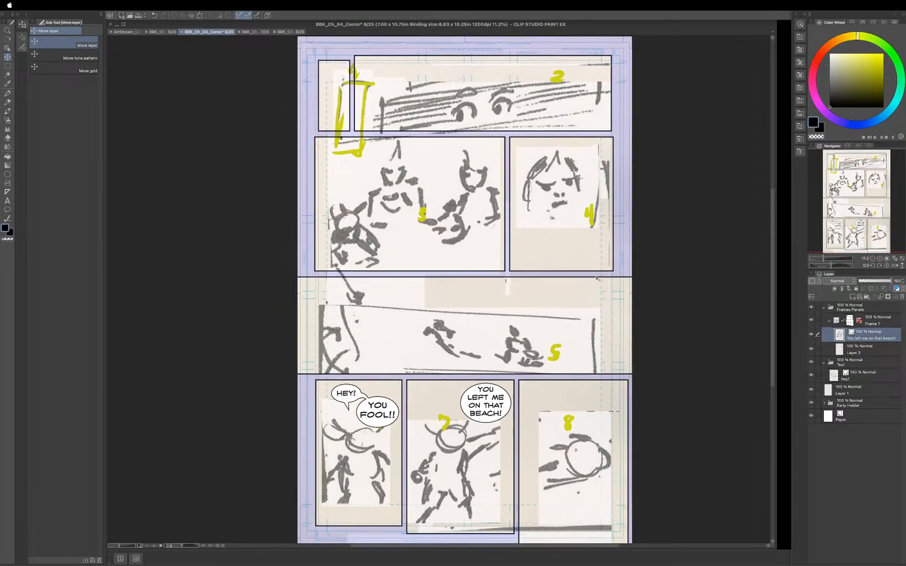
scroll(598, 280, down, 1)
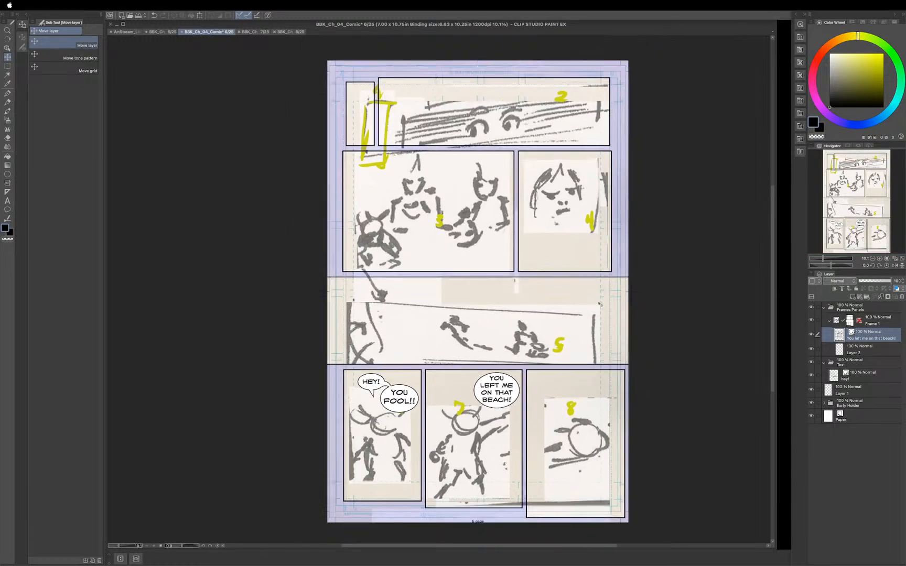
scroll(599, 303, right, 3)
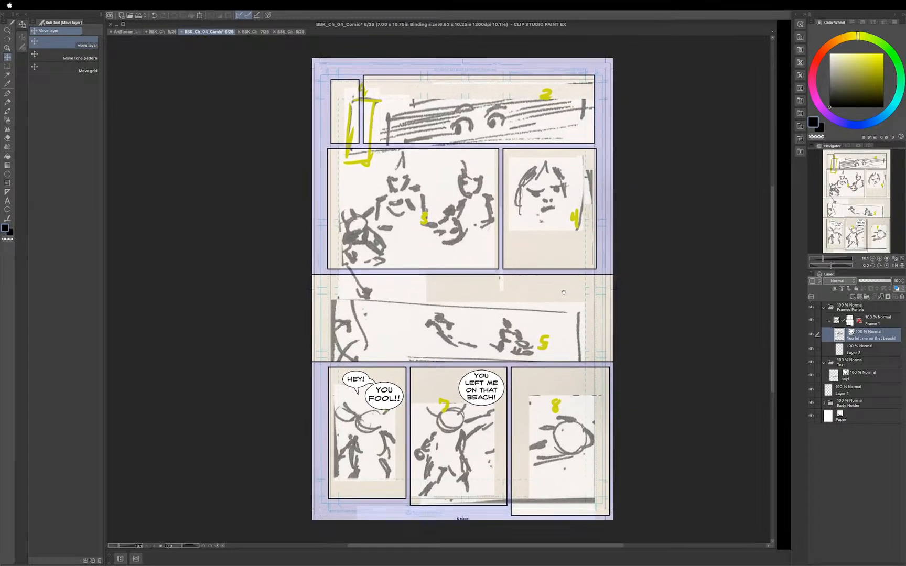
scroll(563, 292, right, 1)
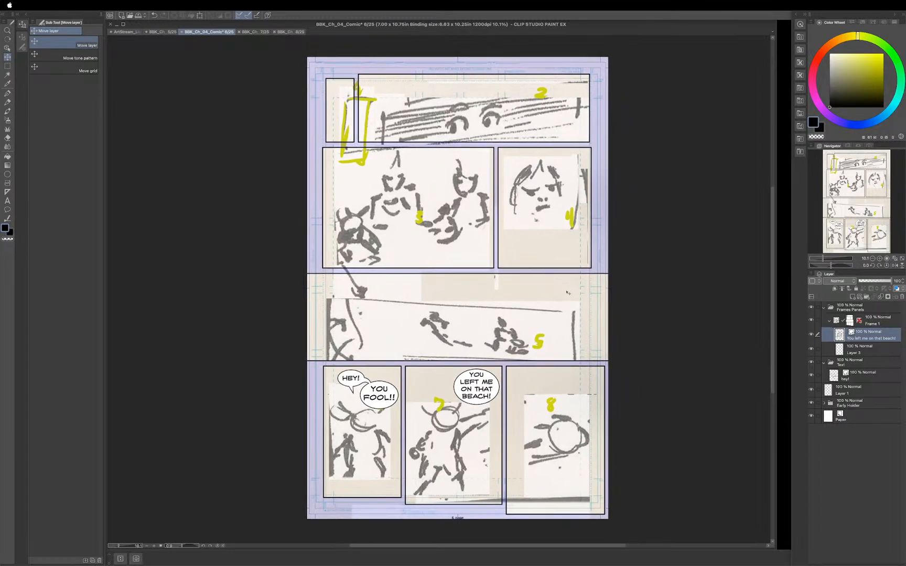
scroll(567, 293, up, 1)
scroll(567, 292, down, 1)
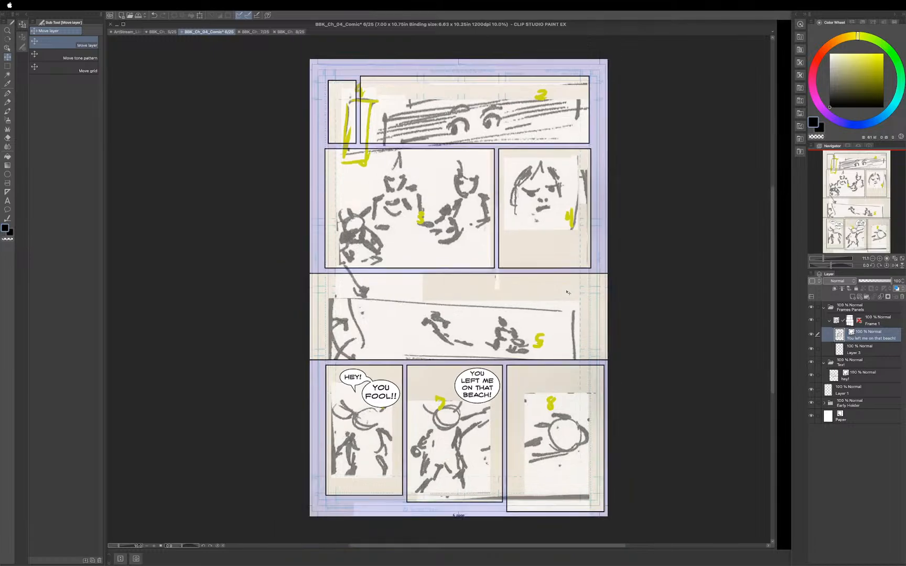
scroll(567, 292, up, 1)
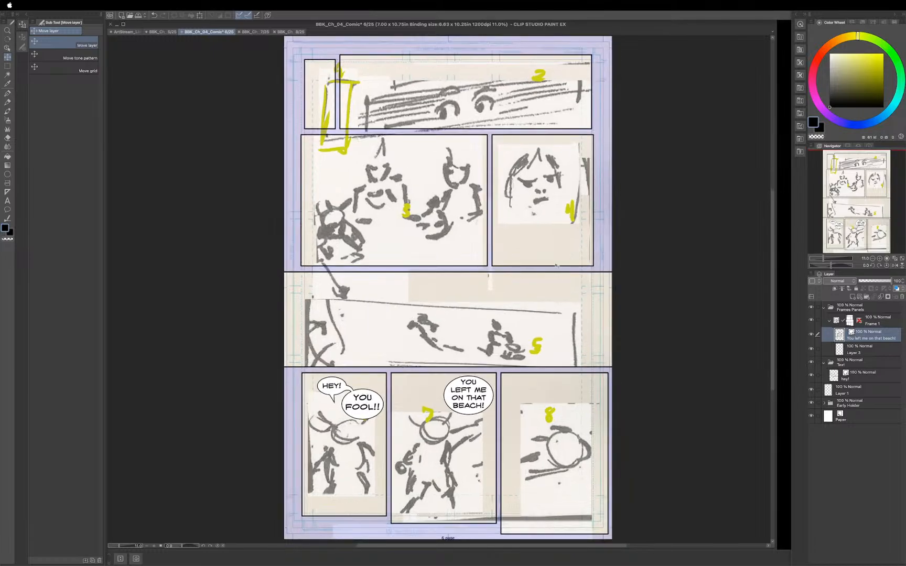
scroll(519, 257, up, 1)
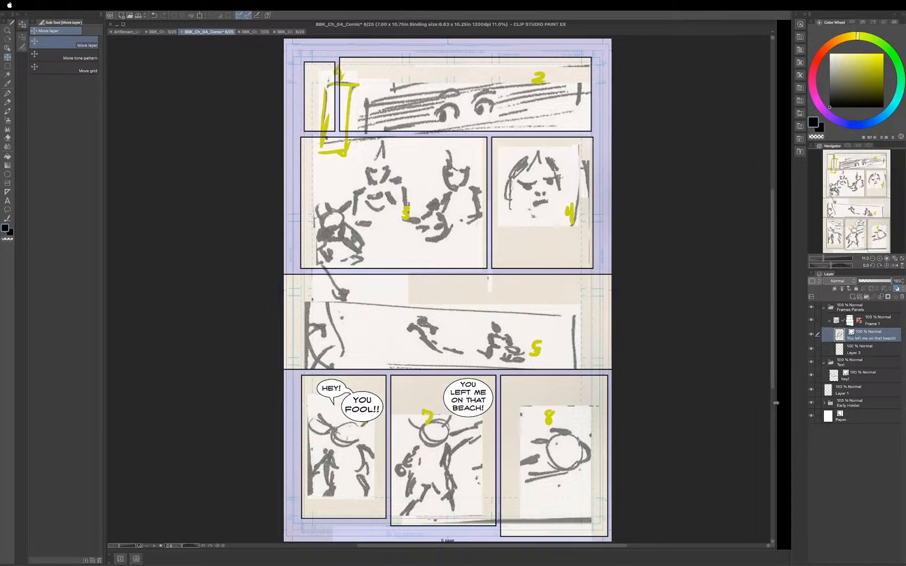
Step: Narrow the document window slightly and save page 6
drag(775, 403, 752, 397)
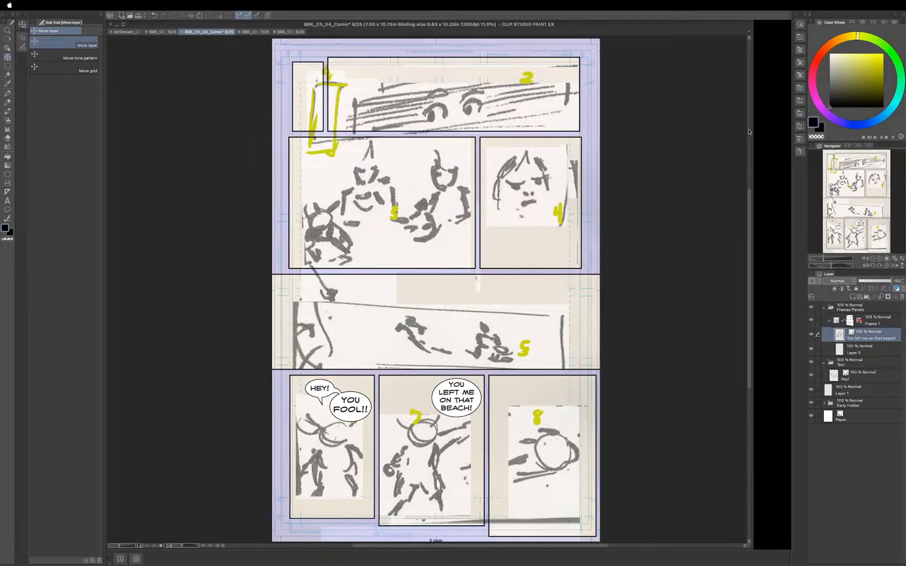
key(Tab)
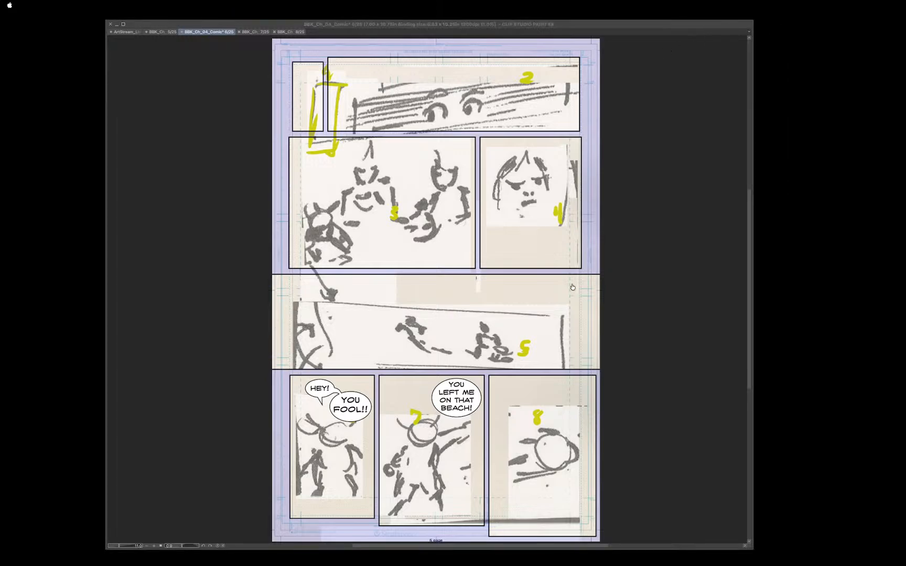
key(Tab)
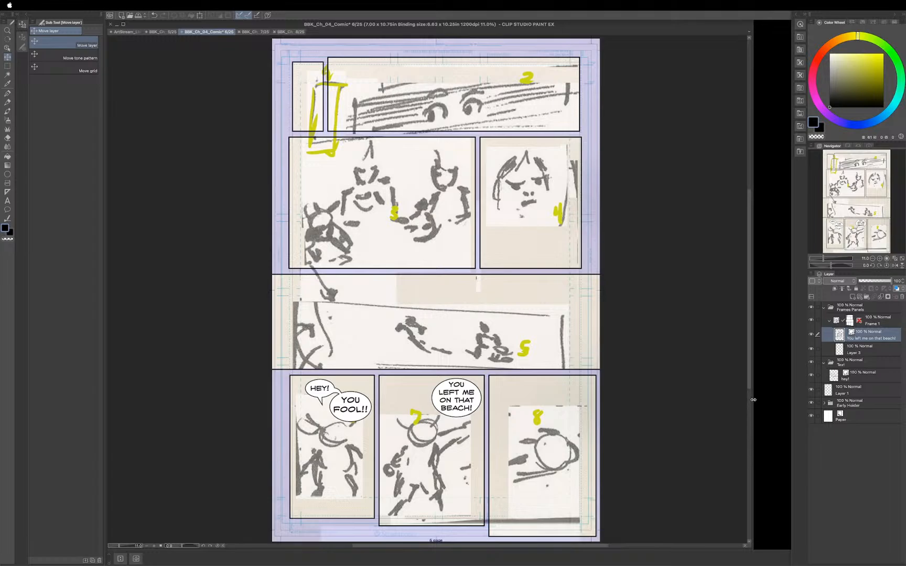
drag(753, 399, 752, 356)
key(super+s)
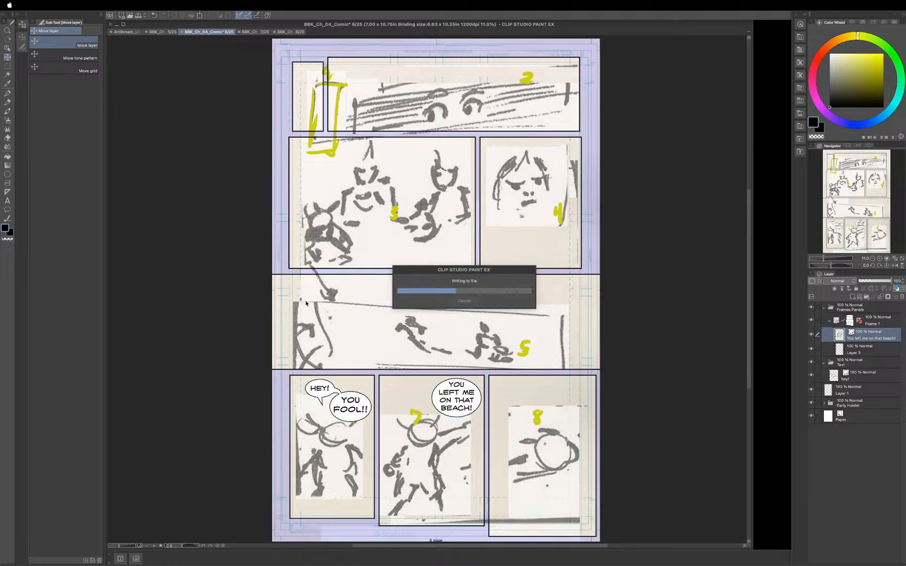